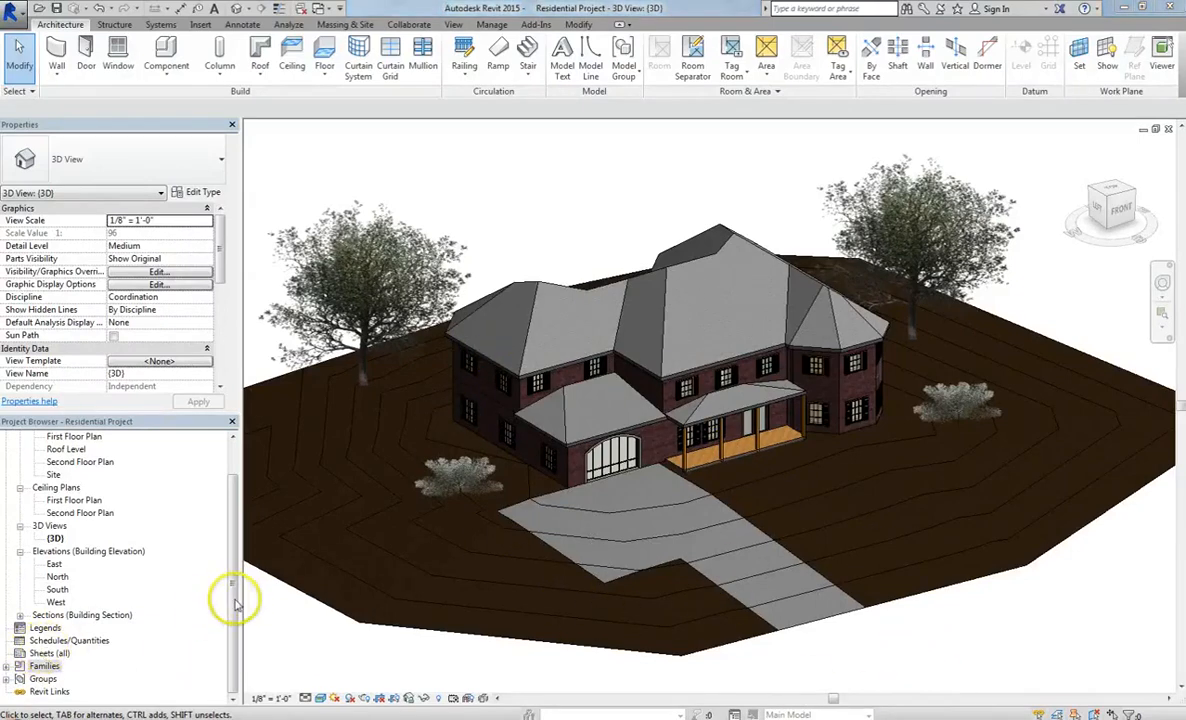
Create a new sheet with the D 22 x 34 Horizontal title block loaded from the Titleblocks library folder.
{"action": "mouse_move", "coordinate": [233, 603]}
{"action": "left_mouse_down"}
{"action": "mouse_move", "coordinate": [233, 577]}
{"action": "mouse_move", "coordinate": [233, 609]}
{"action": "left_mouse_up"}
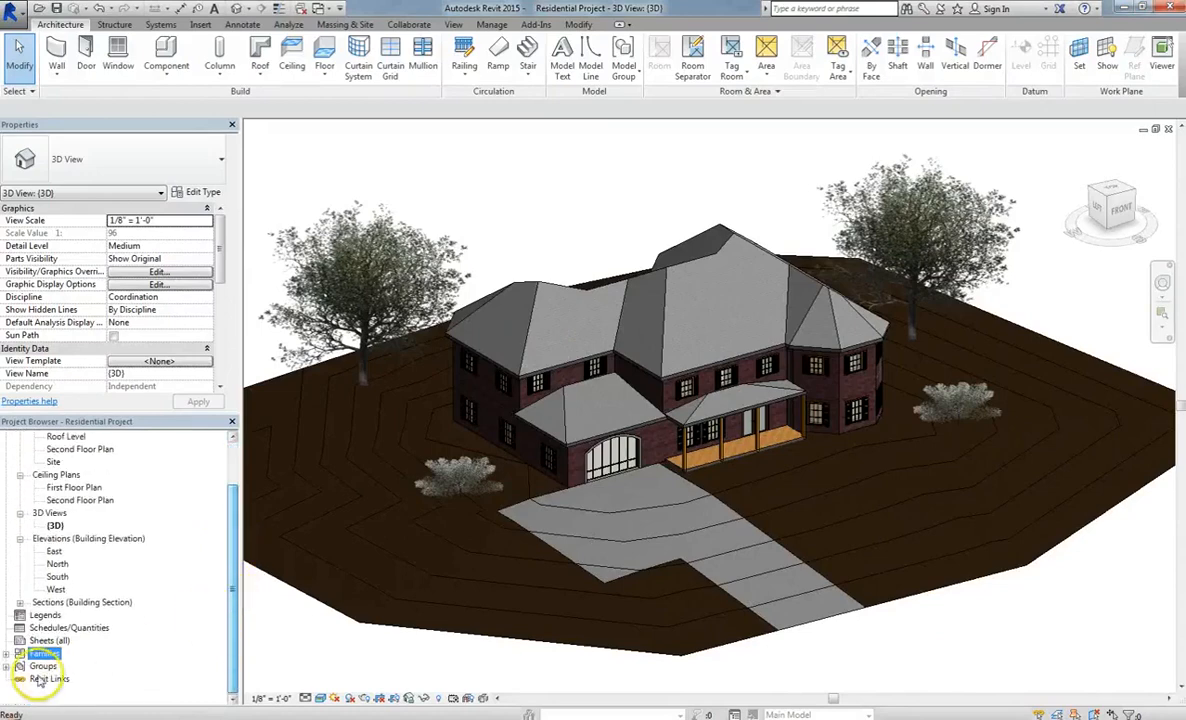
{"action": "left_click", "coordinate": [50, 640]}
{"action": "right_click", "coordinate": [45, 644]}
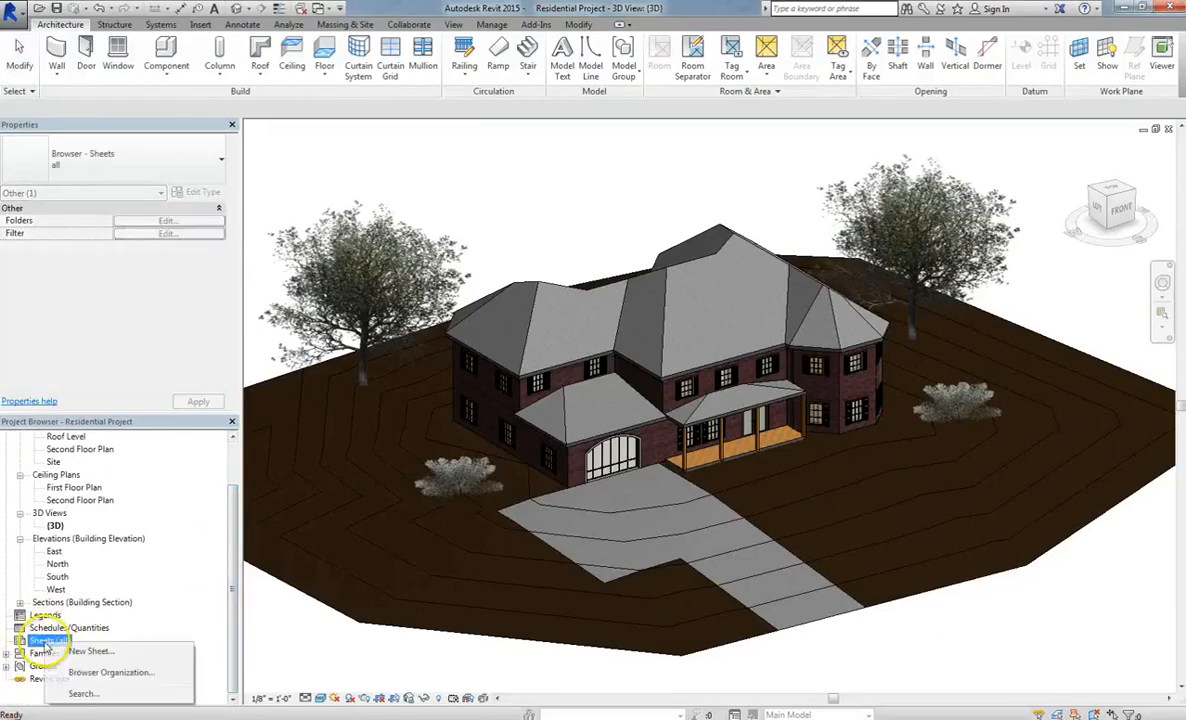
{"action": "left_click", "coordinate": [72, 657]}
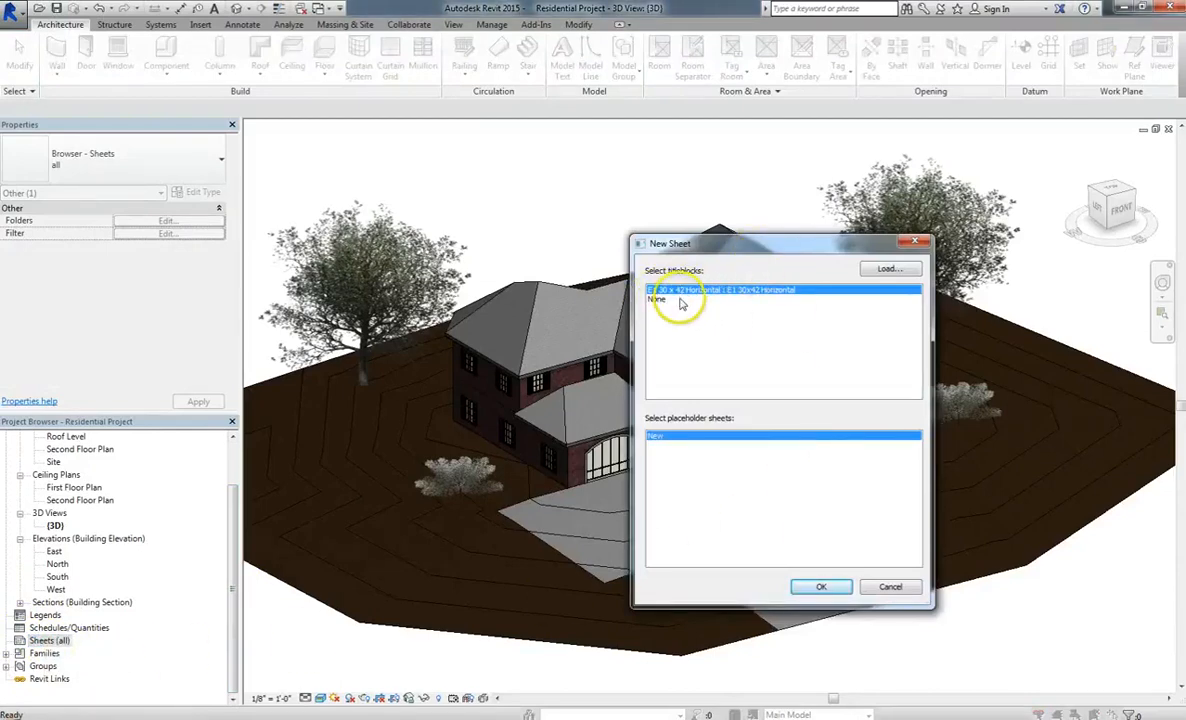
{"action": "left_click", "coordinate": [903, 271]}
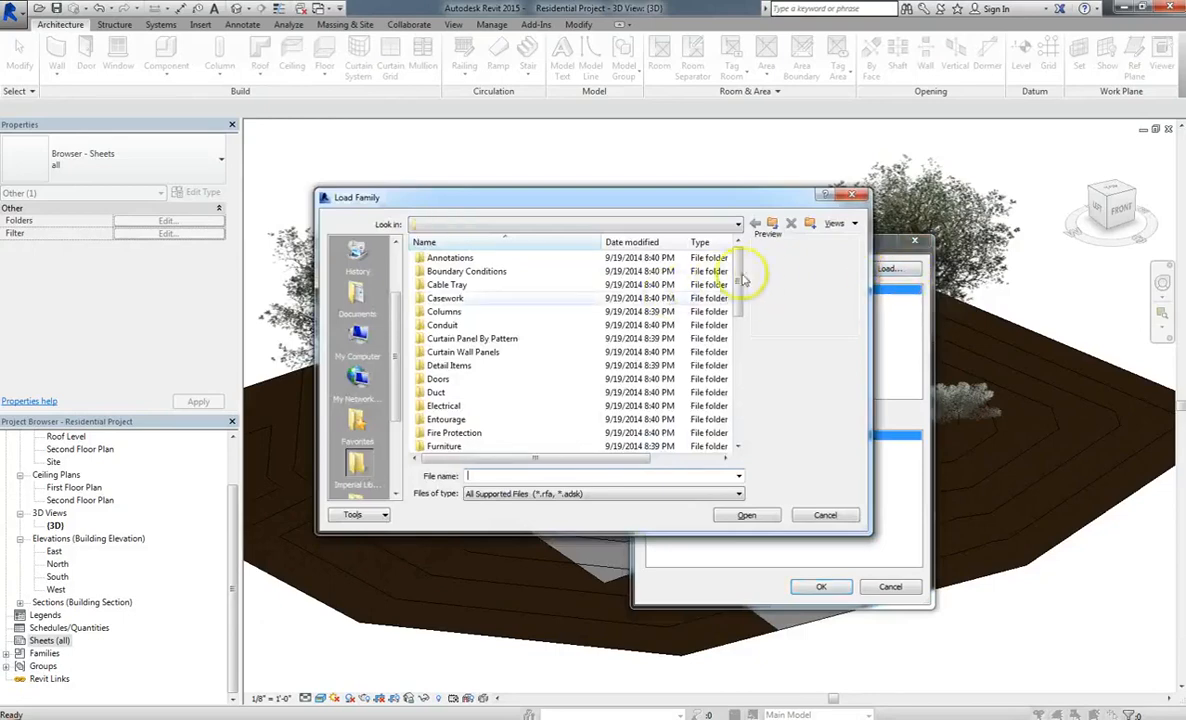
{"action": "left_click_drag", "start_coordinate": [739, 273], "coordinate": [740, 400]}
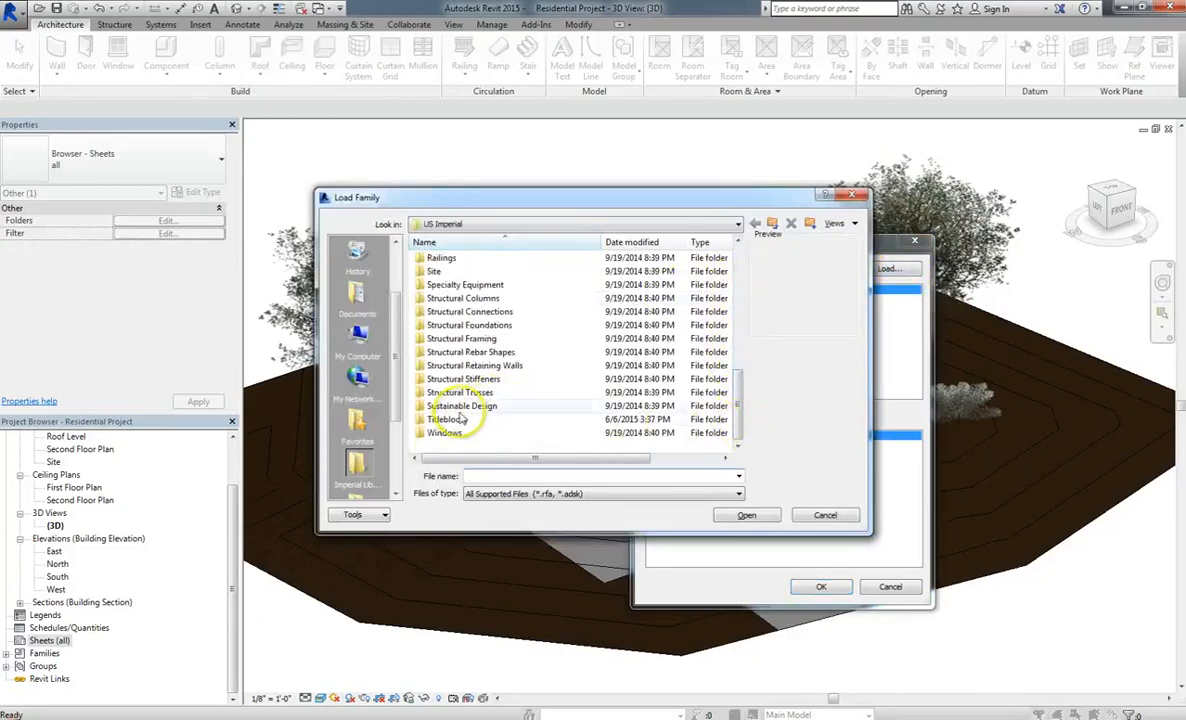
{"action": "double_click", "coordinate": [447, 432]}
{"action": "left_click", "coordinate": [475, 271]}
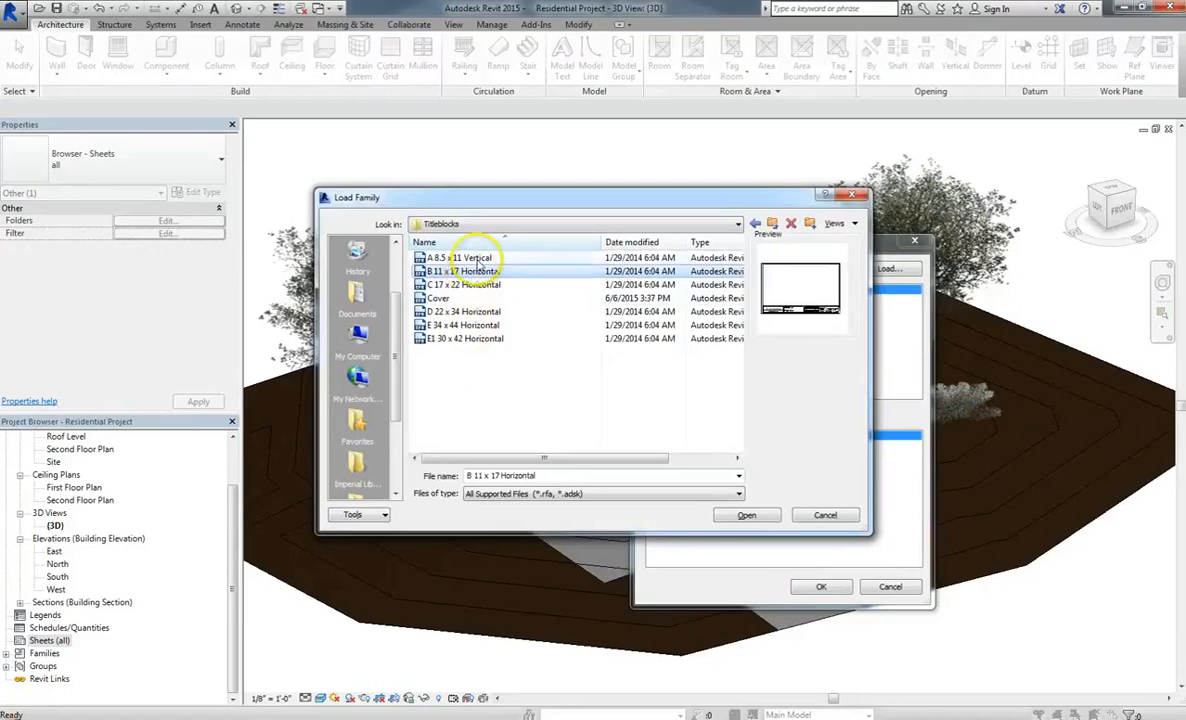
{"action": "left_click", "coordinate": [476, 325]}
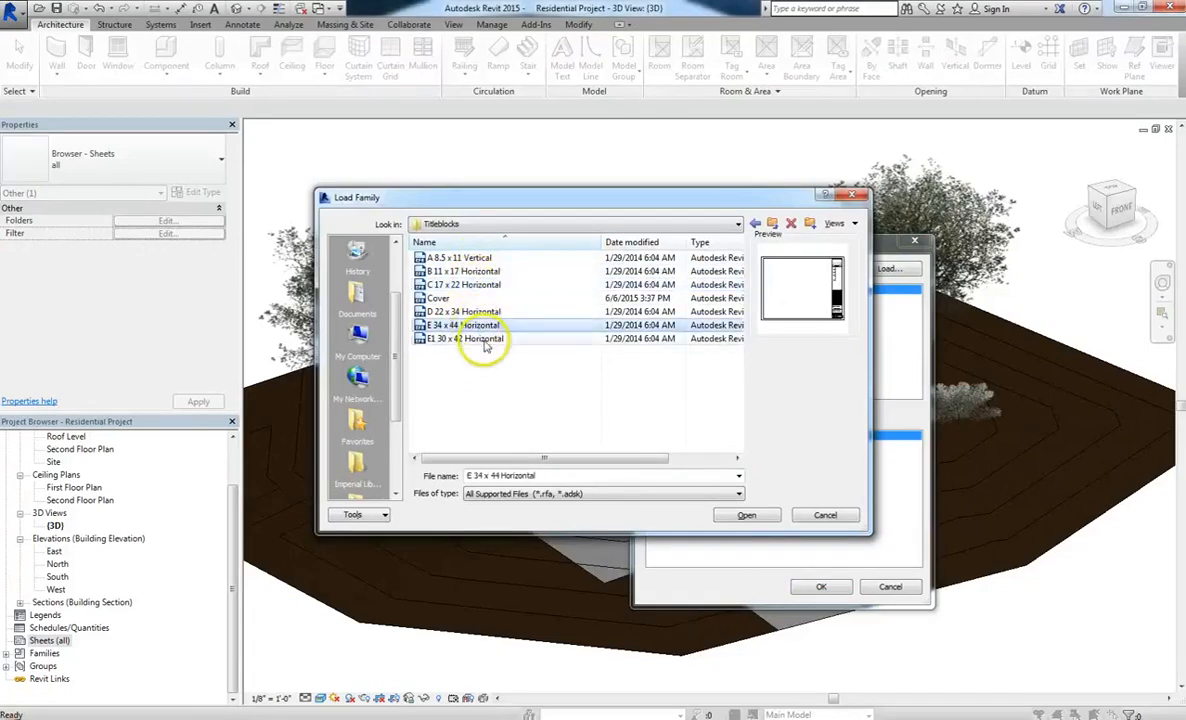
{"action": "left_click", "coordinate": [484, 341]}
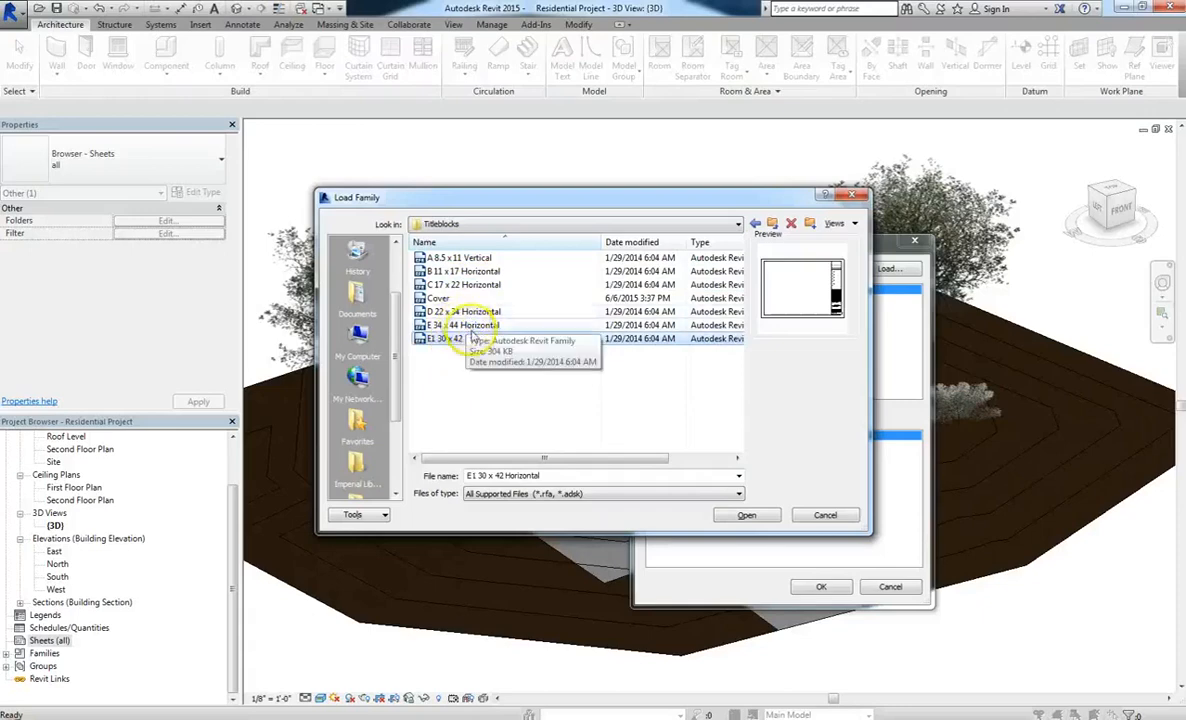
{"action": "left_click", "coordinate": [472, 312]}
{"action": "double_click", "coordinate": [476, 316]}
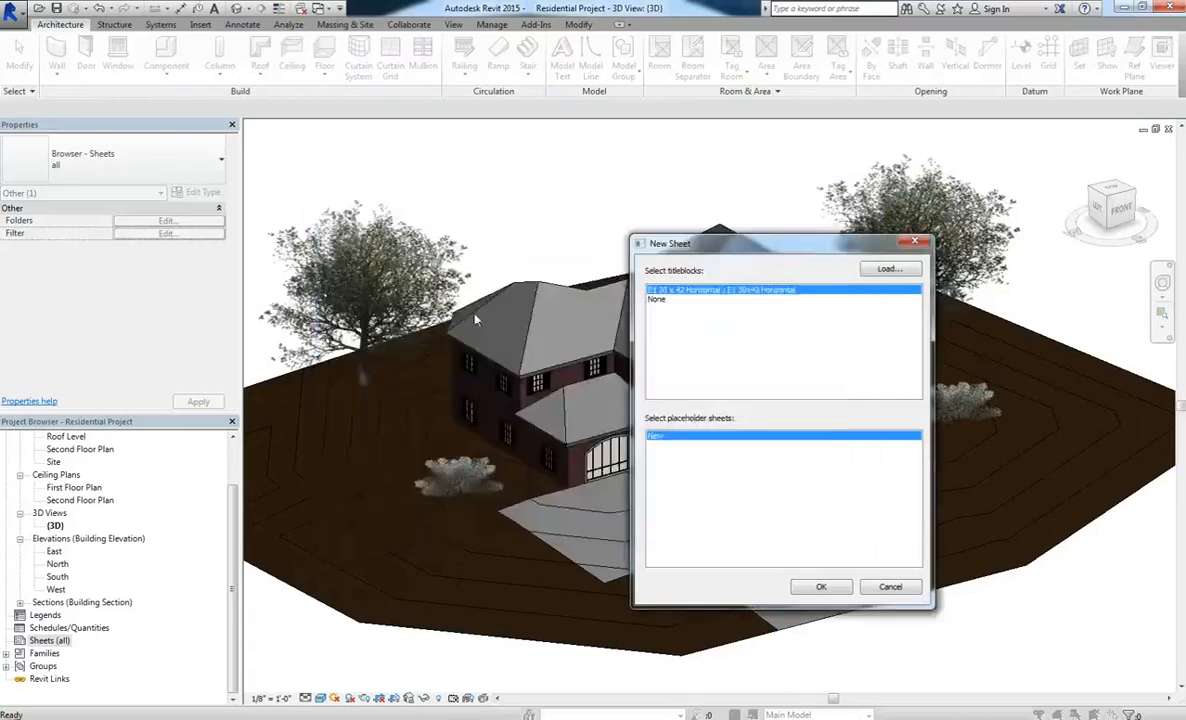
{"action": "left_click", "coordinate": [822, 588]}
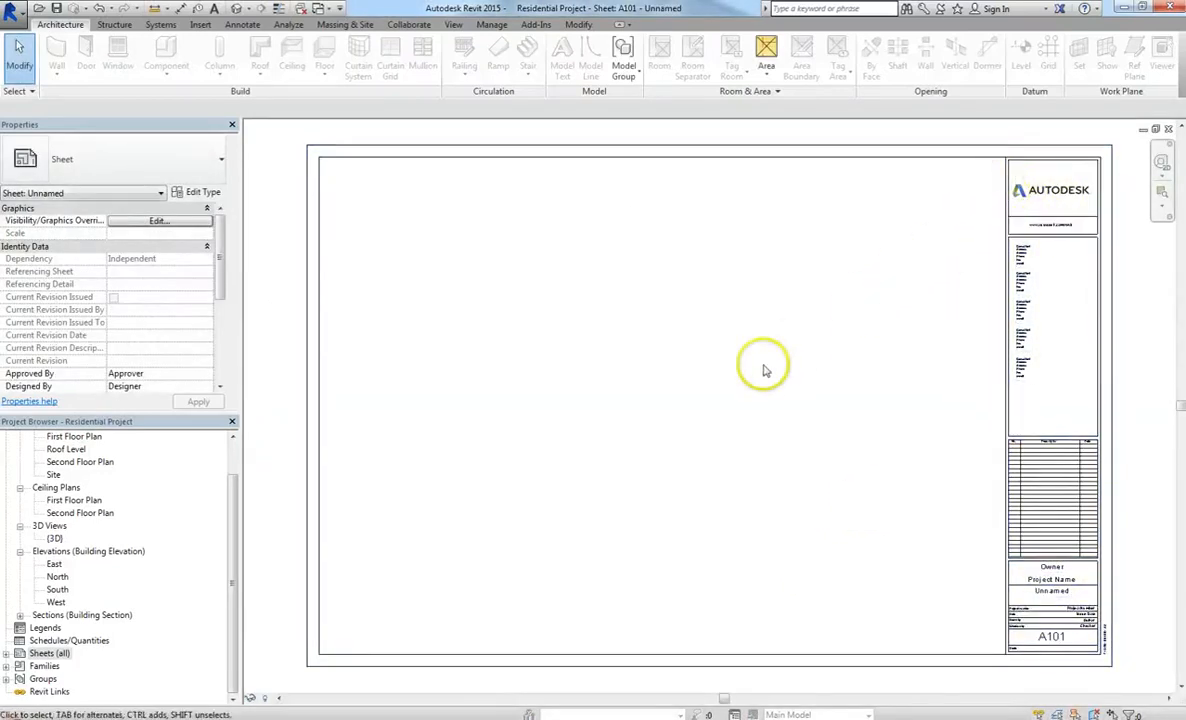
Expand the project's sheet list and select the new A101 sheet.
{"action": "left_click", "coordinate": [7, 653]}
{"action": "left_click", "coordinate": [68, 666]}
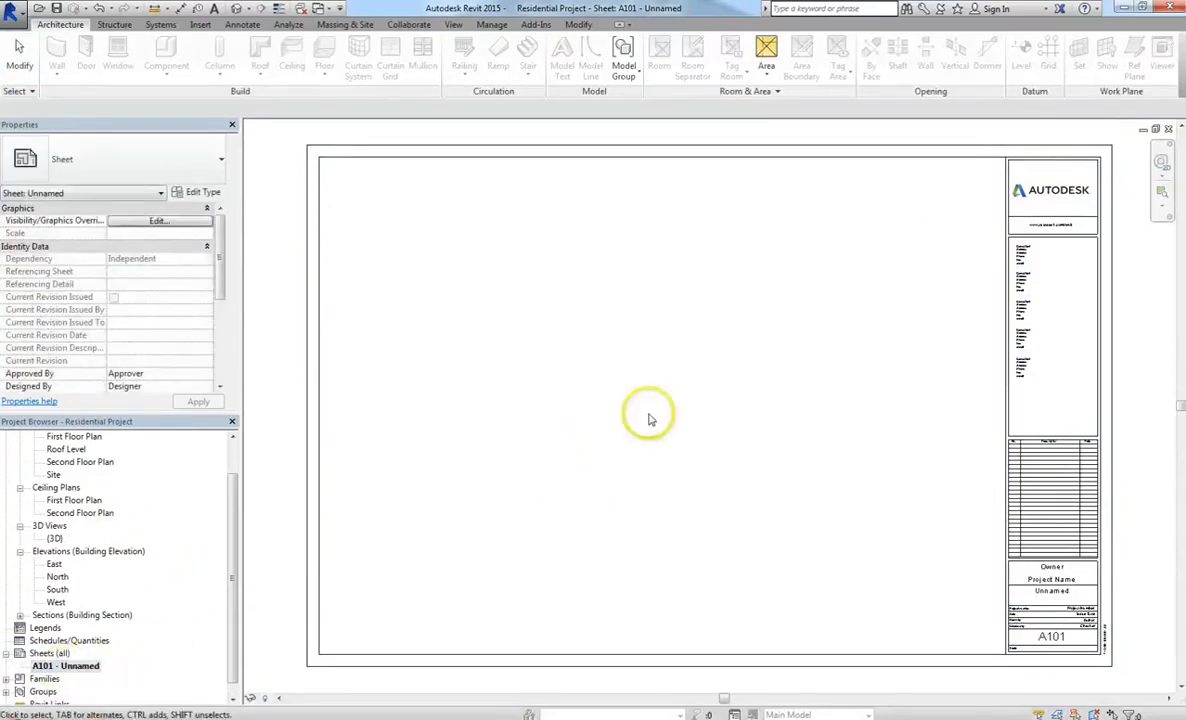
{"action": "left_click_drag", "start_coordinate": [233, 582], "coordinate": [207, 479]}
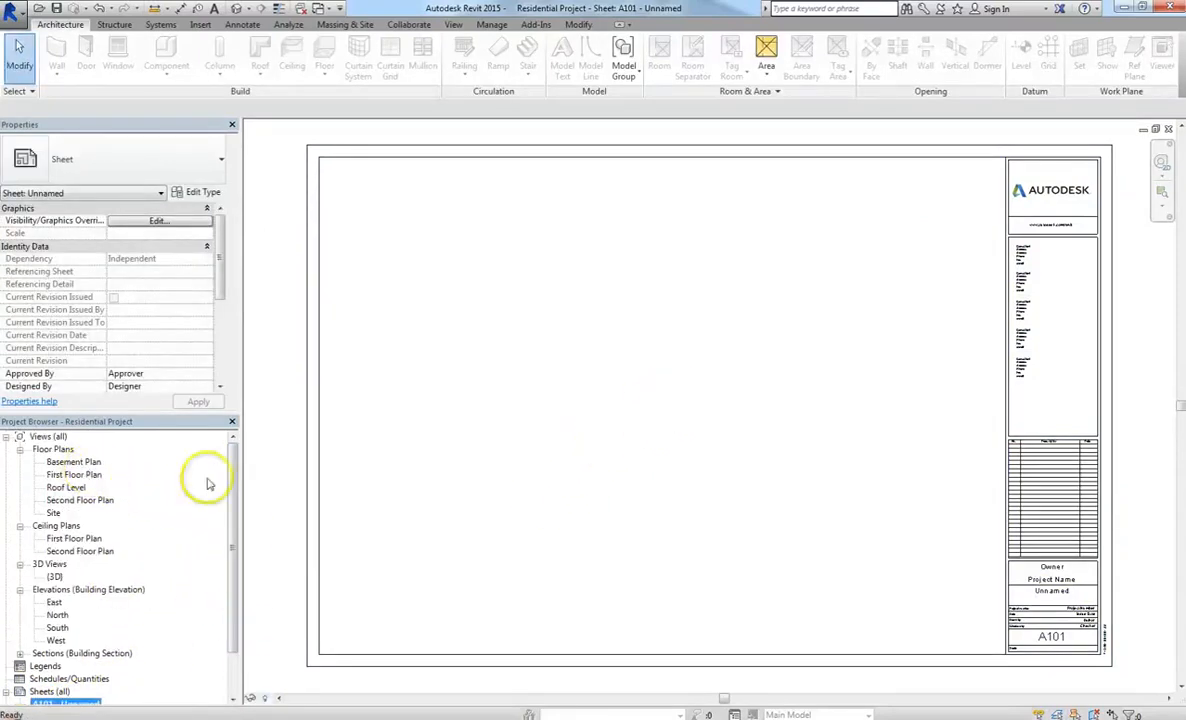
{"action": "left_click", "coordinate": [66, 475]}
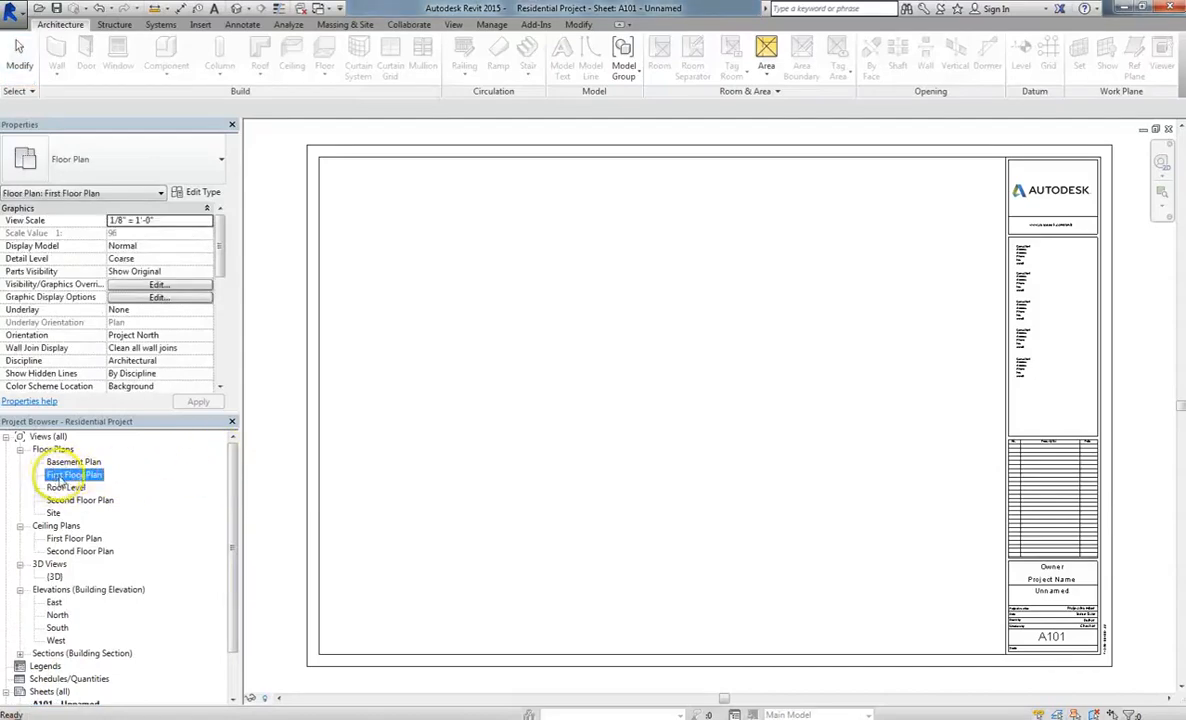
{"action": "left_click_drag", "start_coordinate": [62, 481], "coordinate": [490, 344]}
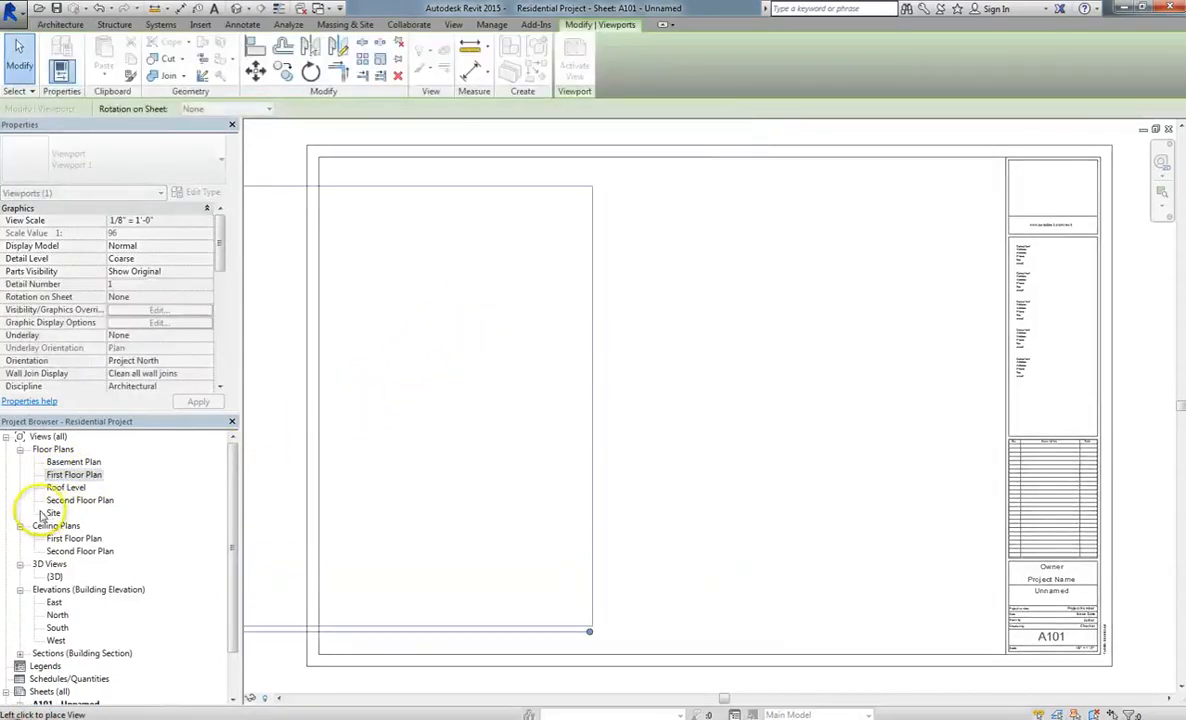
{"action": "key", "text": "Escape"}
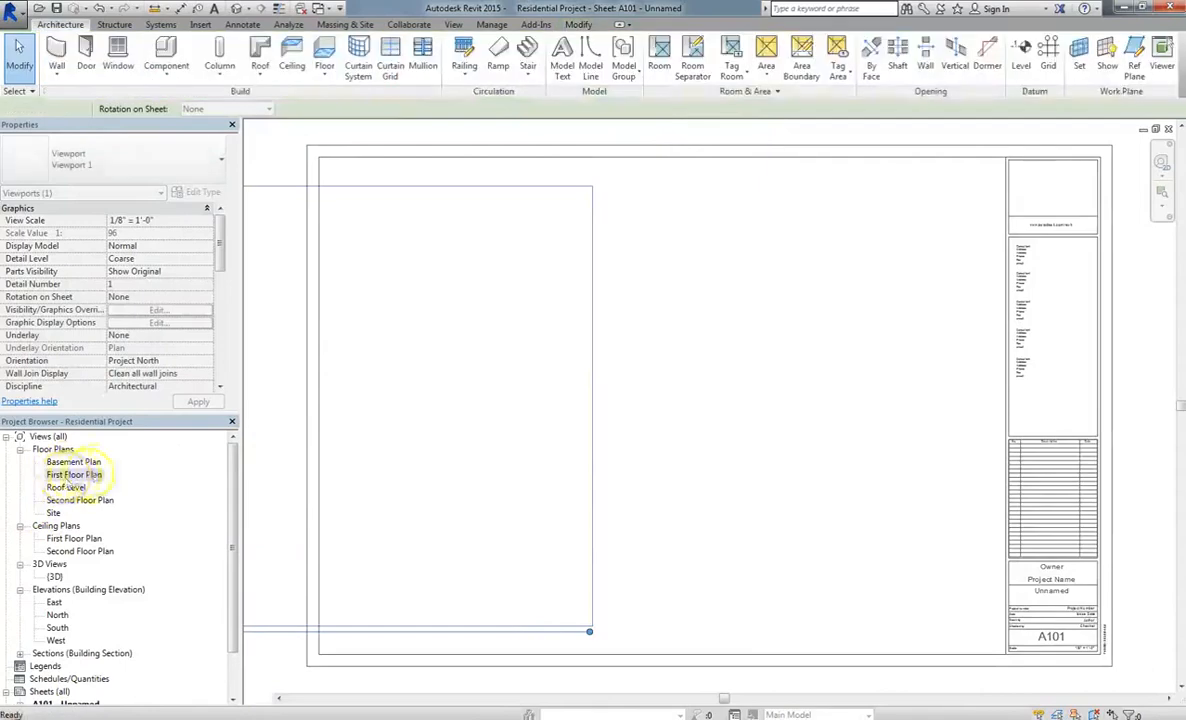
Place the First Floor Plan view in the drawing area of sheet A101.
{"action": "left_click", "coordinate": [72, 476]}
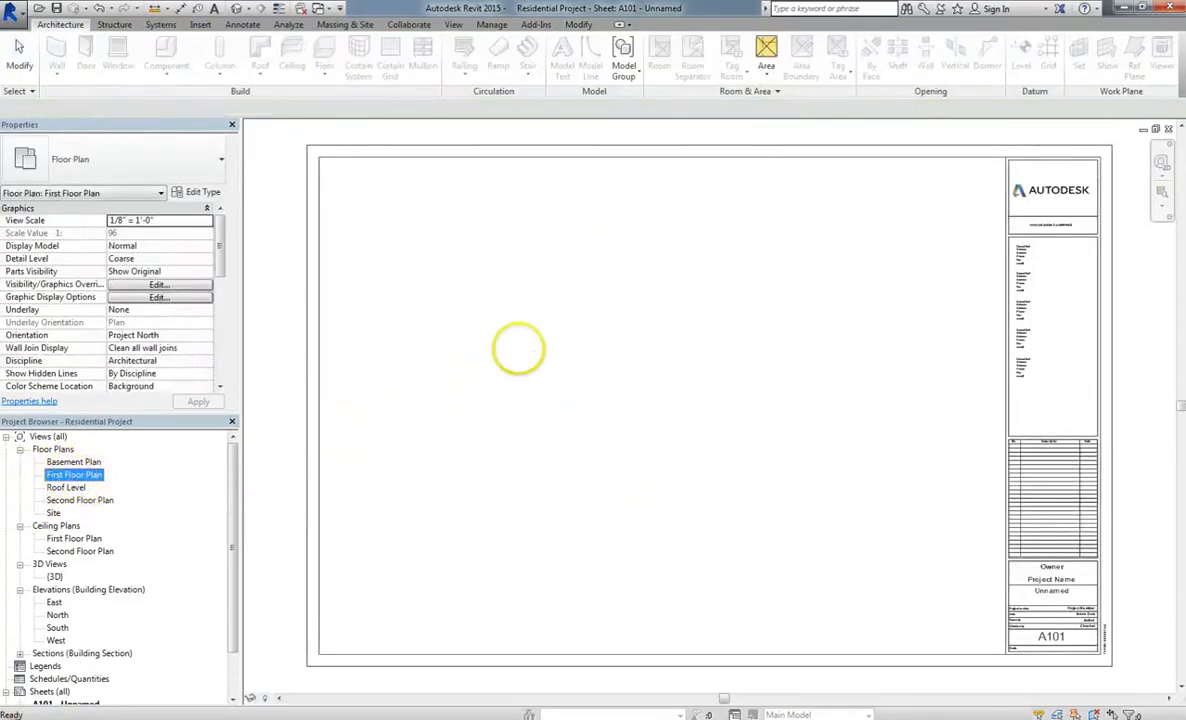
{"action": "left_click", "coordinate": [625, 394]}
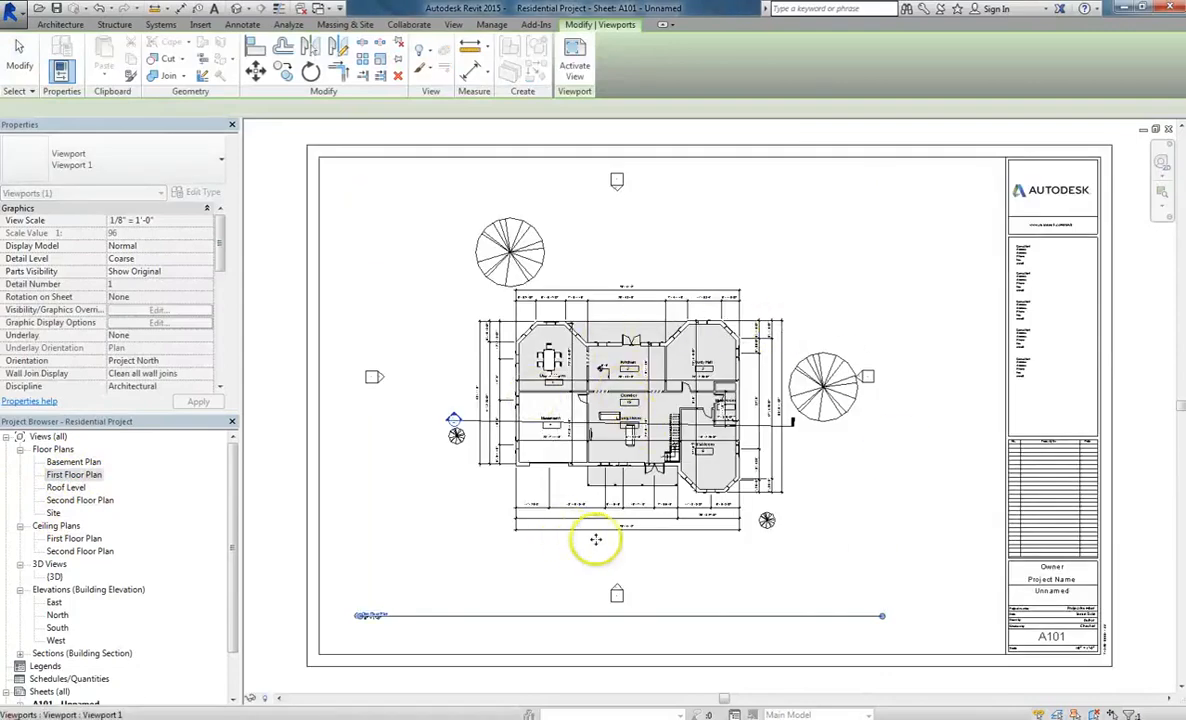
{"action": "left_click", "coordinate": [912, 455]}
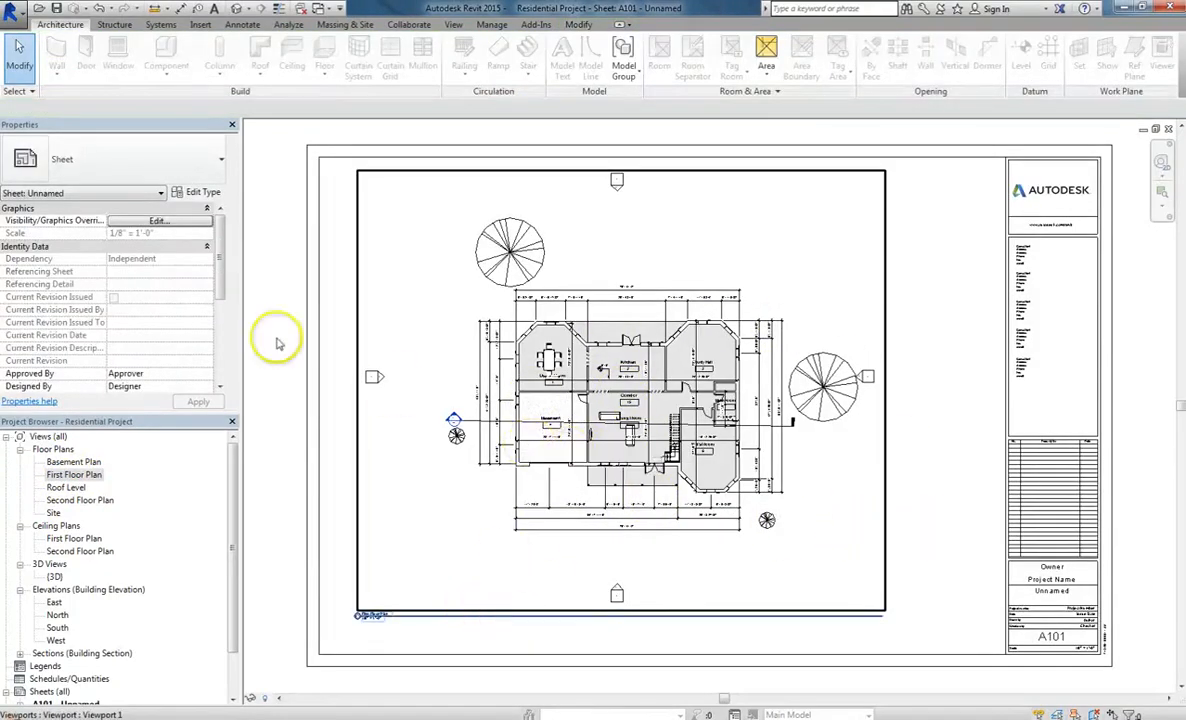
Set the First Floor Plan viewport's view scale to 1/16" = 1'-0" and inspect the plan's annotations up close.
{"action": "left_click", "coordinate": [612, 410]}
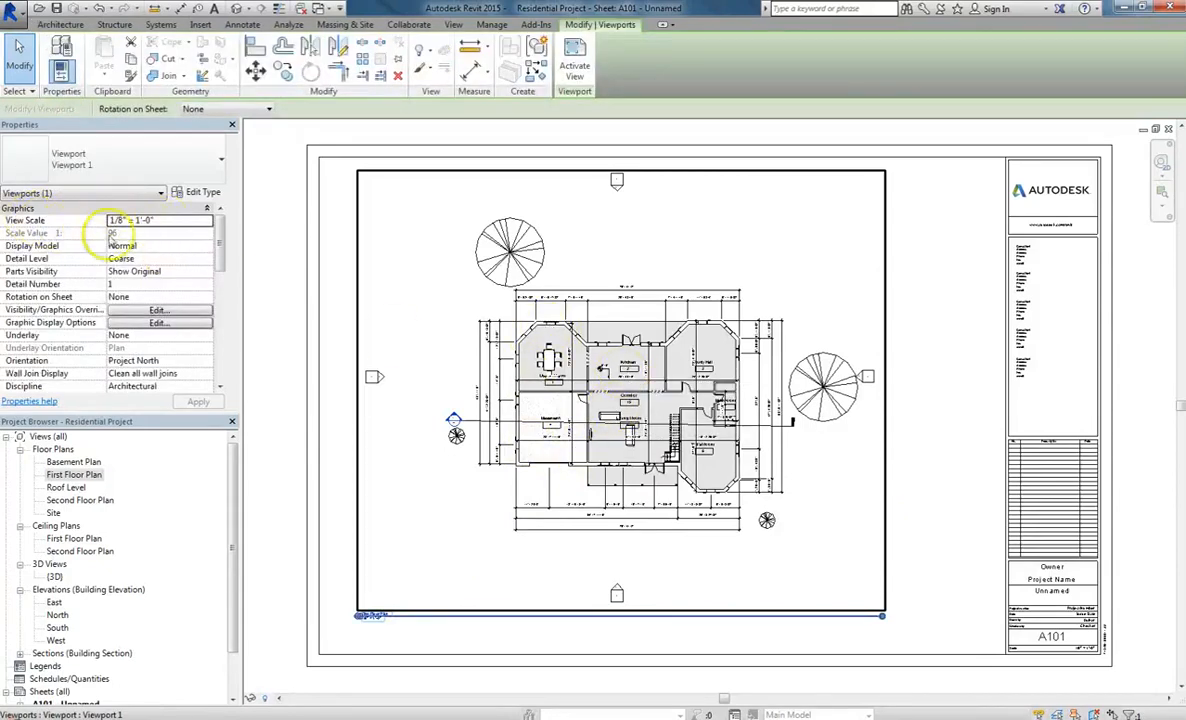
{"action": "left_click", "coordinate": [208, 220]}
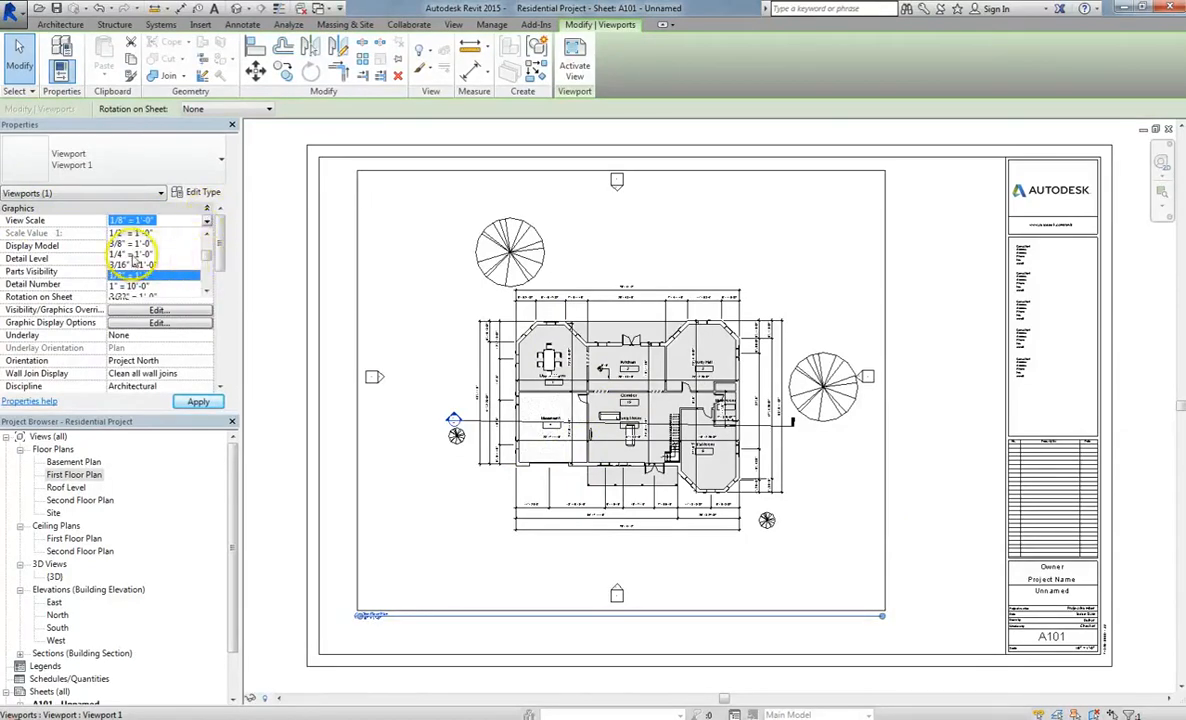
{"action": "scroll", "coordinate": [157, 264], "scroll_direction": "down", "scroll_amount": 1}
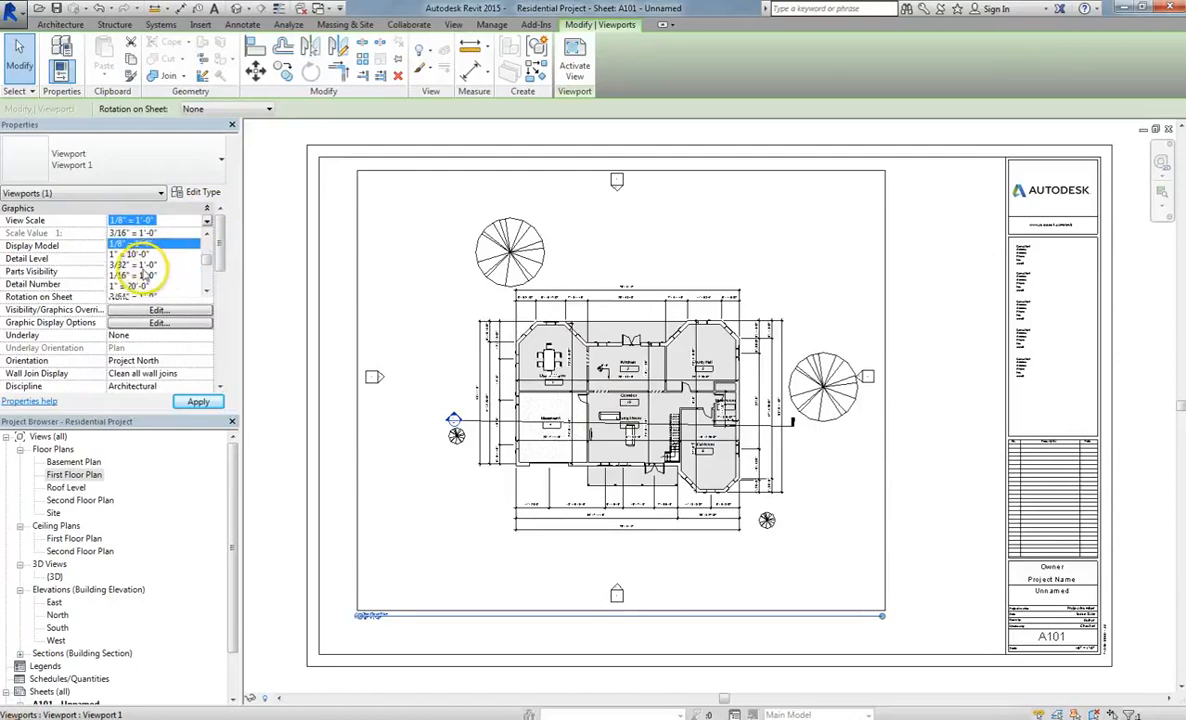
{"action": "left_click", "coordinate": [135, 276]}
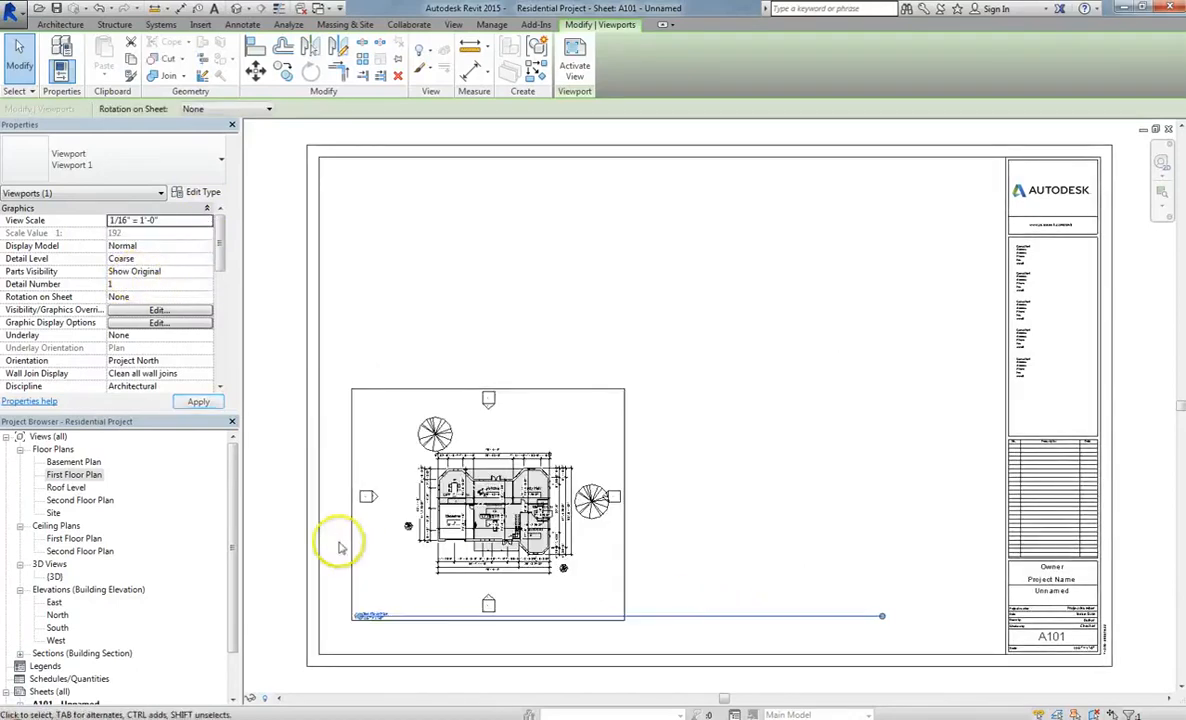
{"action": "scroll", "coordinate": [380, 555], "scroll_direction": "up", "scroll_amount": 2}
{"action": "scroll", "coordinate": [485, 440], "scroll_direction": "up", "scroll_amount": 4}
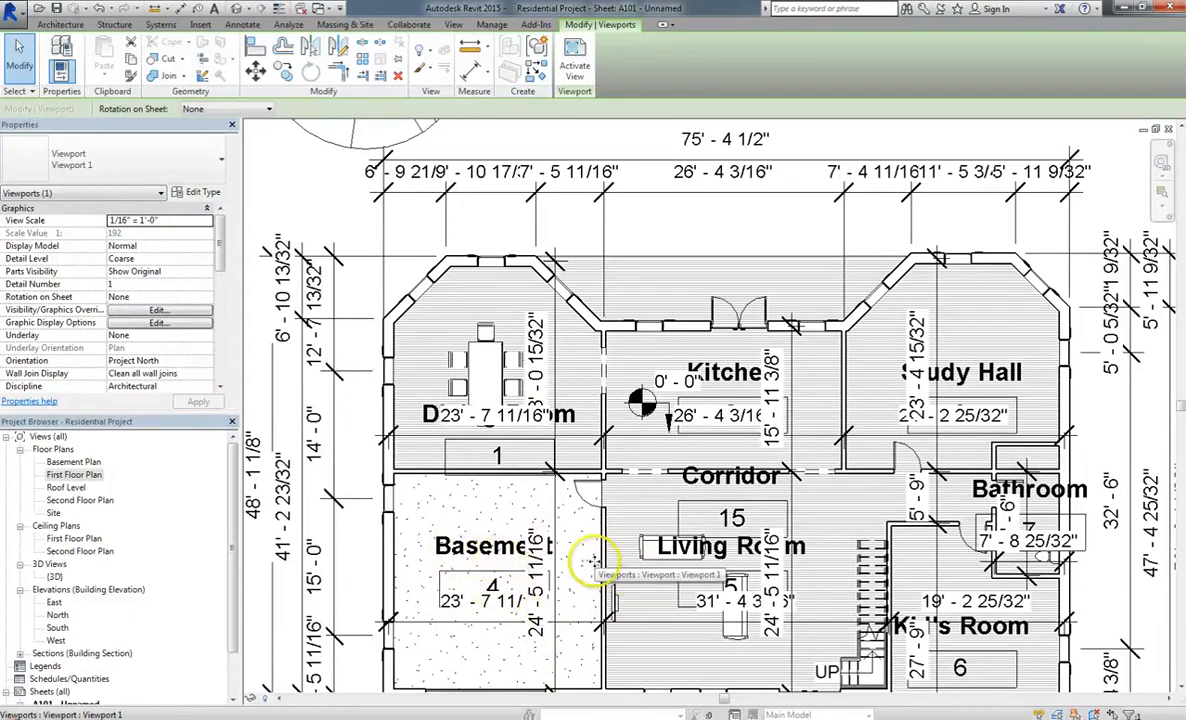
Set the First Floor Plan viewport's view scale back to 1/8" = 1'-0".
{"action": "left_click", "coordinate": [206, 221]}
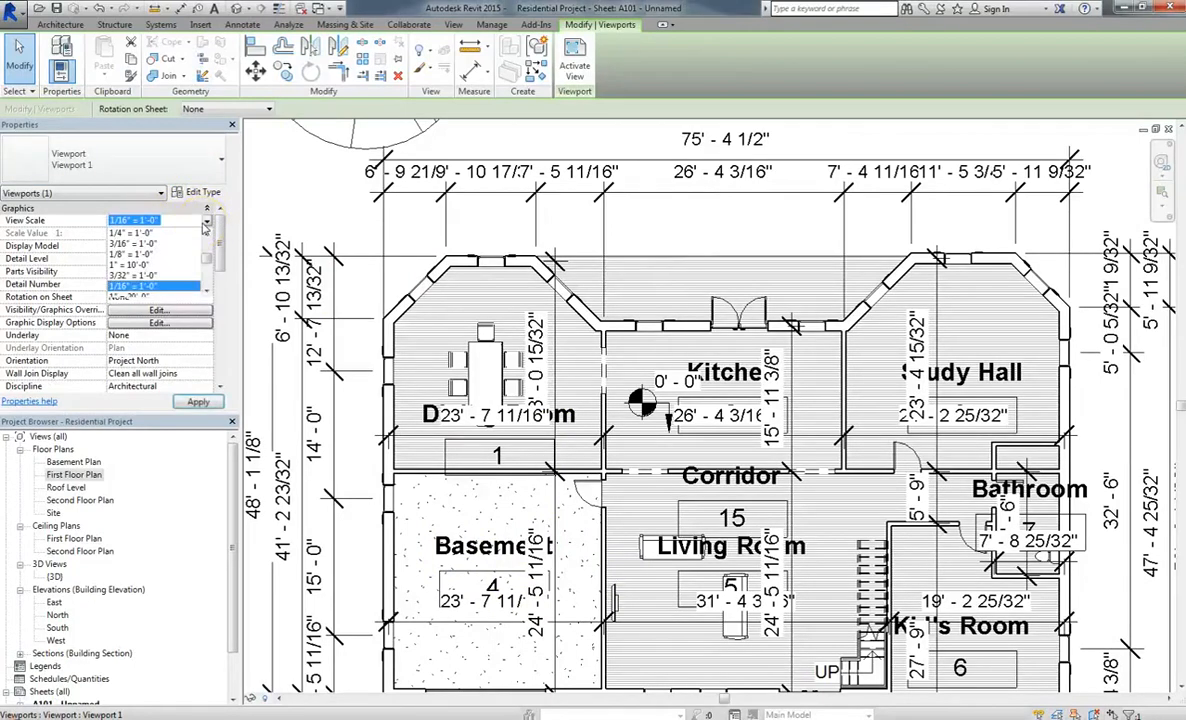
{"action": "scroll", "coordinate": [168, 258], "scroll_direction": "down", "scroll_amount": 1}
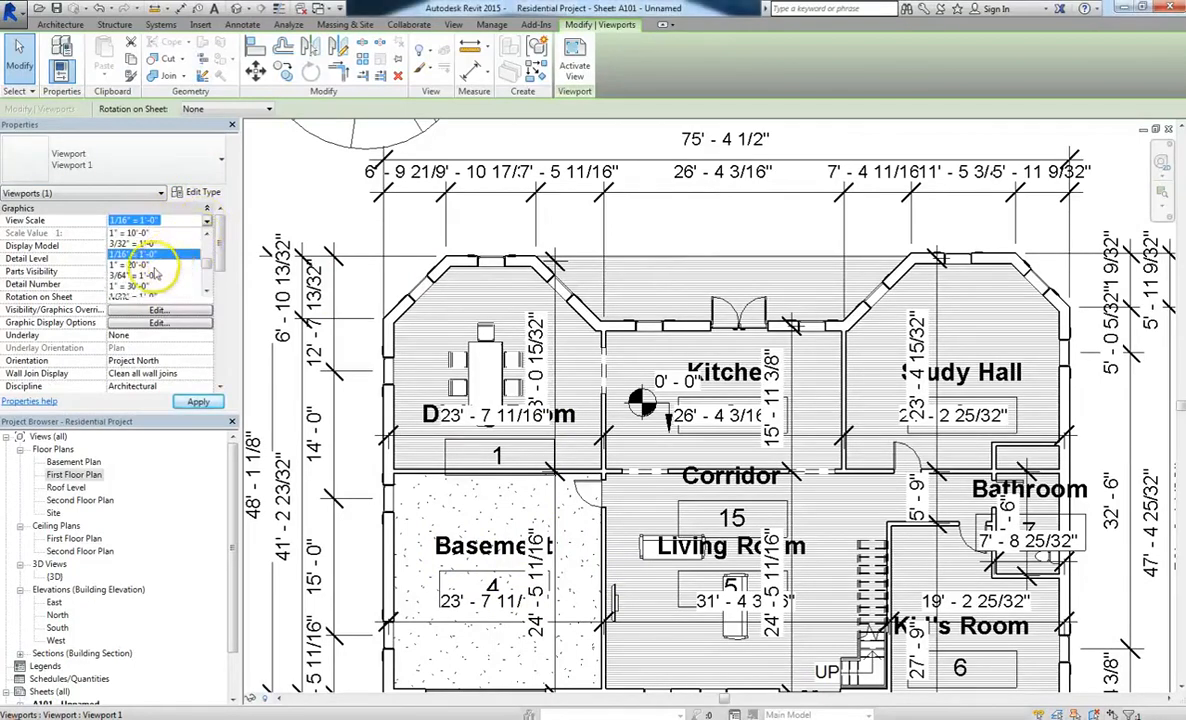
{"action": "scroll", "coordinate": [148, 243], "scroll_direction": "up", "scroll_amount": 1}
{"action": "left_click", "coordinate": [150, 254]}
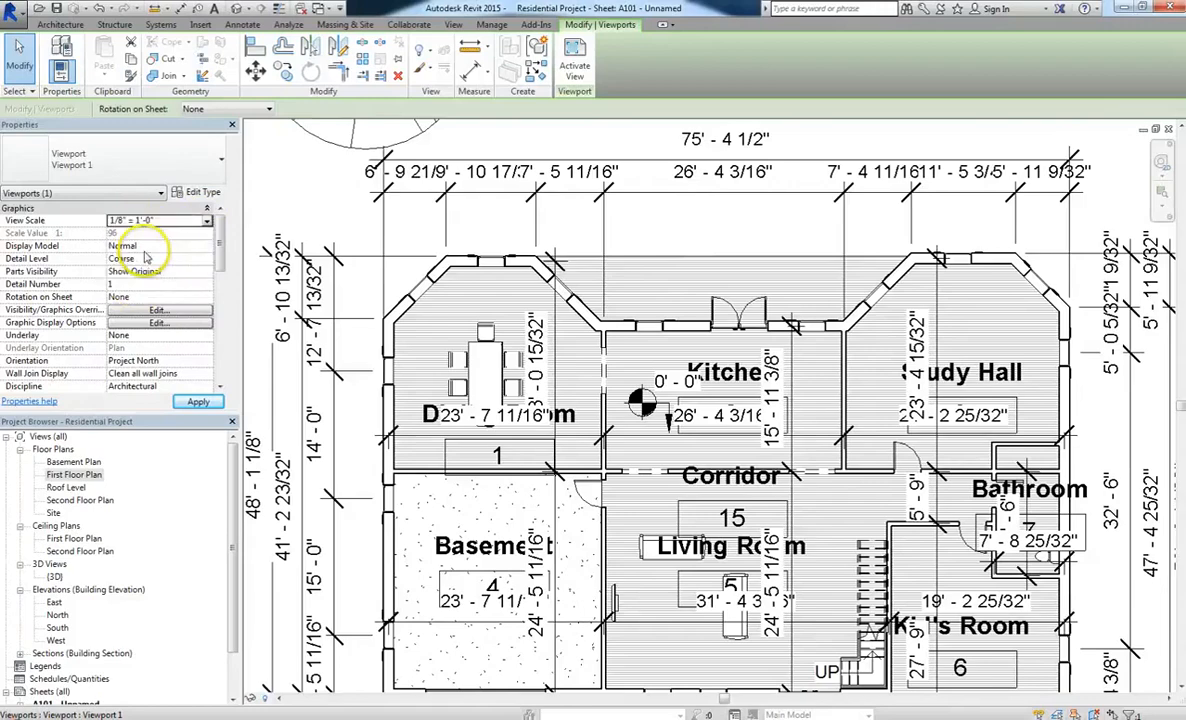
Move the First Floor Plan viewport closer to the centre of the sheet's drawing area.
{"action": "scroll", "coordinate": [440, 548], "scroll_direction": "down", "scroll_amount": 5}
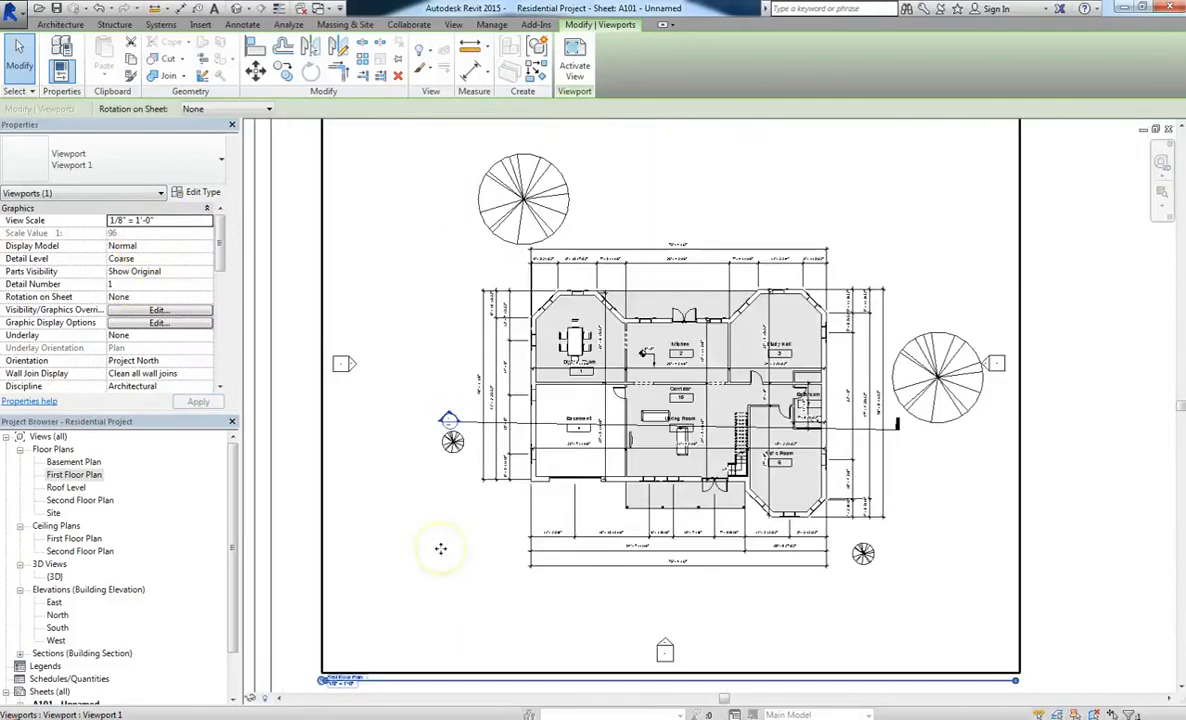
{"action": "scroll", "coordinate": [455, 446], "scroll_direction": "down", "scroll_amount": 2}
{"action": "left_click", "coordinate": [891, 490]}
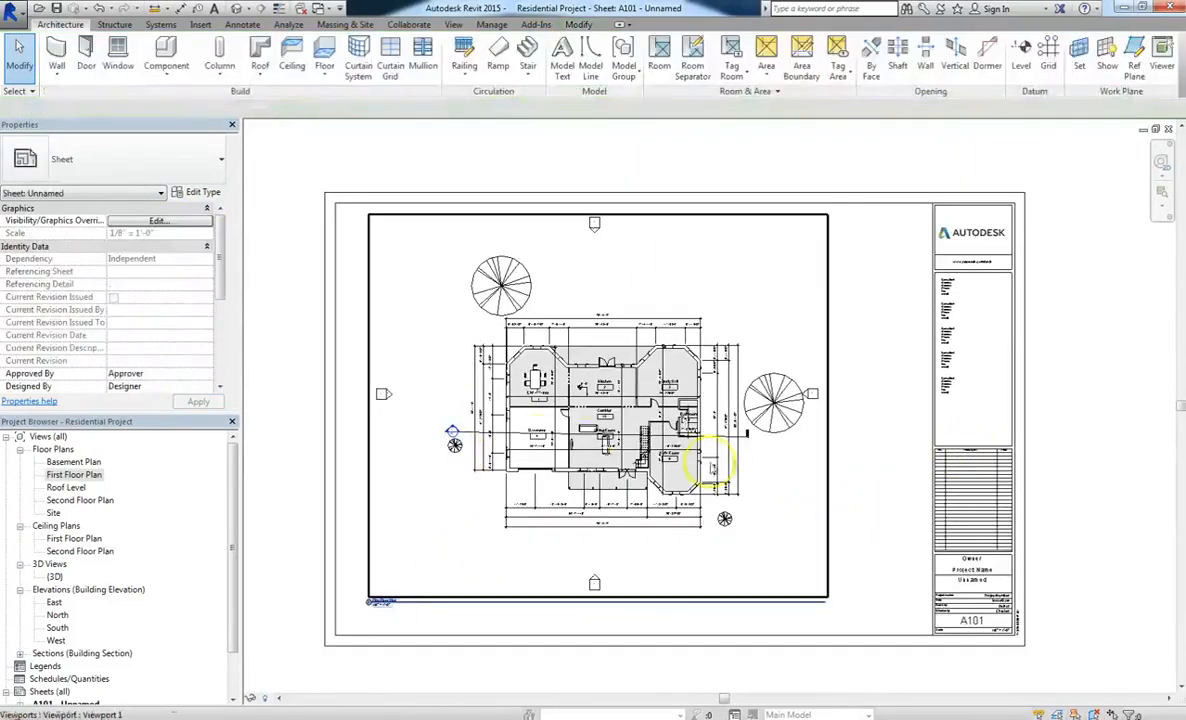
{"action": "left_click_drag", "start_coordinate": [536, 442], "coordinate": [589, 456]}
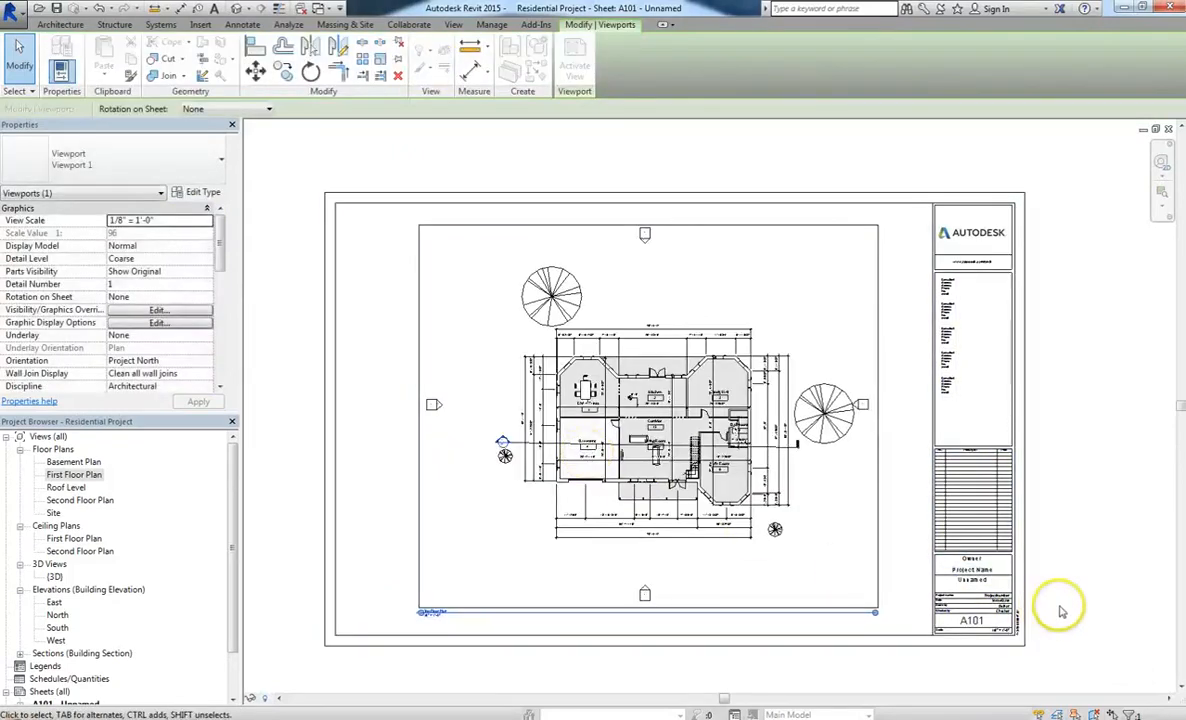
{"action": "left_click", "coordinate": [1059, 609]}
Rename the First Floor Plan view as 1st Floor Plan, including its corresponding level and views.
{"action": "scroll", "coordinate": [440, 620], "scroll_direction": "up", "scroll_amount": 5}
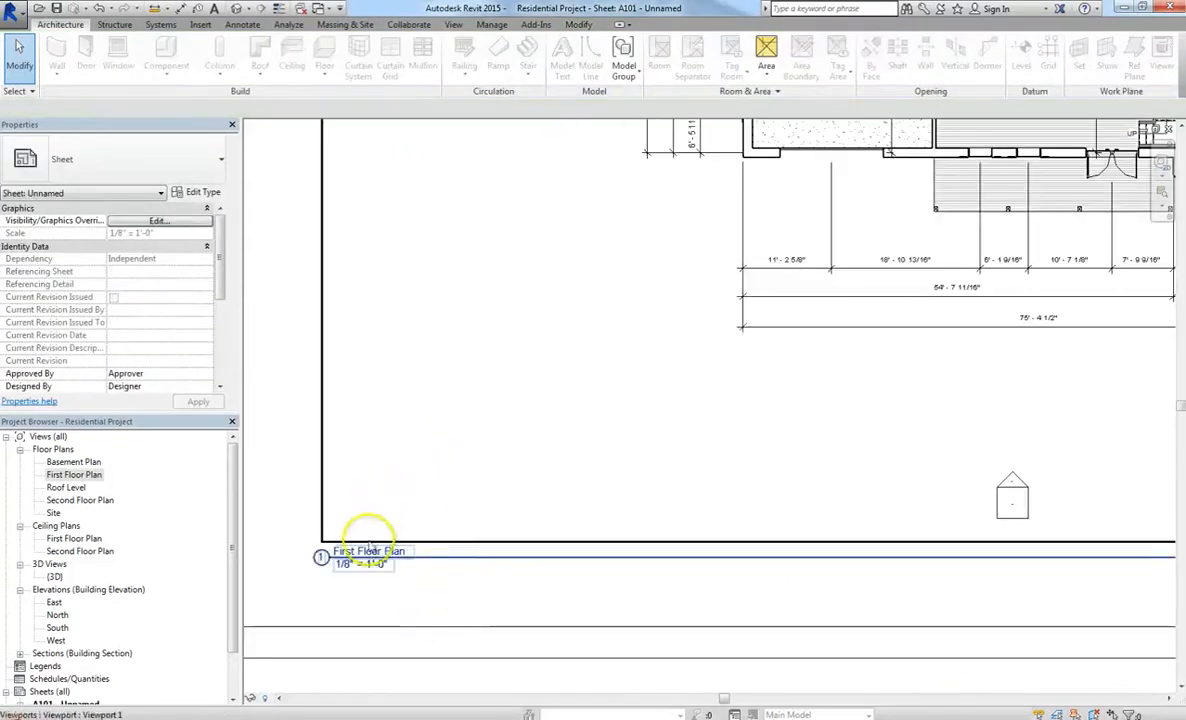
{"action": "scroll", "coordinate": [360, 558], "scroll_direction": "down", "scroll_amount": 1}
{"action": "scroll", "coordinate": [355, 561], "scroll_direction": "up", "scroll_amount": 2}
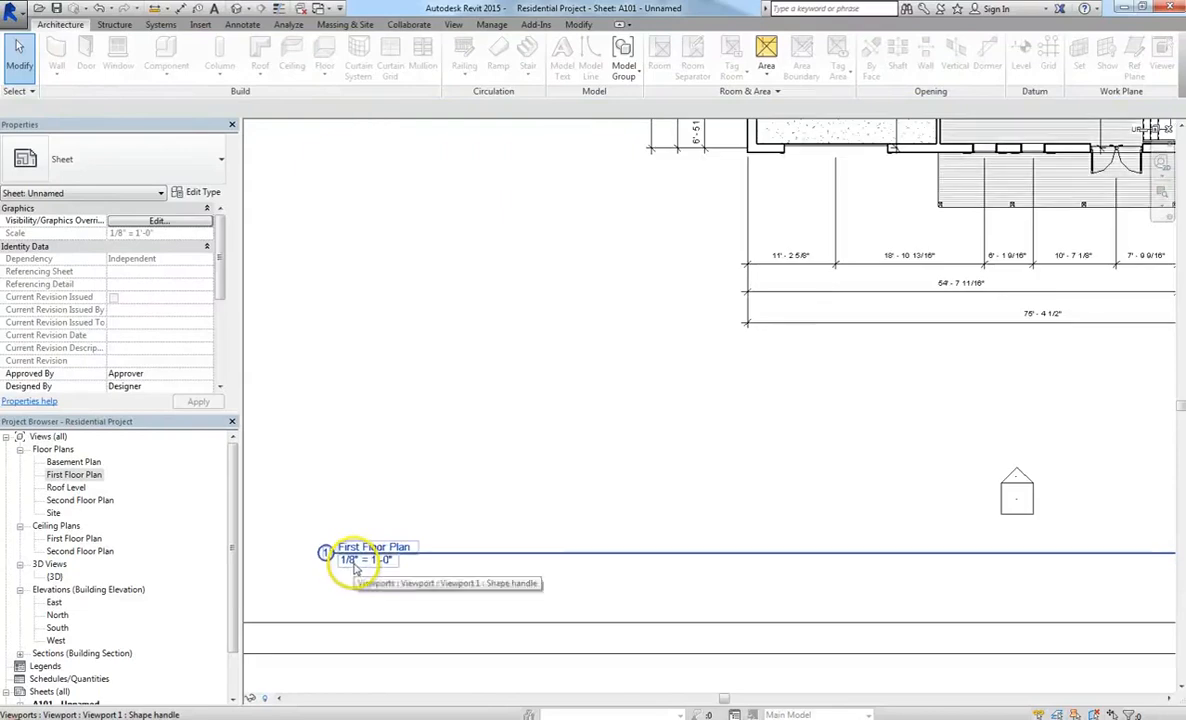
{"action": "scroll", "coordinate": [350, 563], "scroll_direction": "down", "scroll_amount": 2}
{"action": "scroll", "coordinate": [360, 558], "scroll_direction": "down", "scroll_amount": 1}
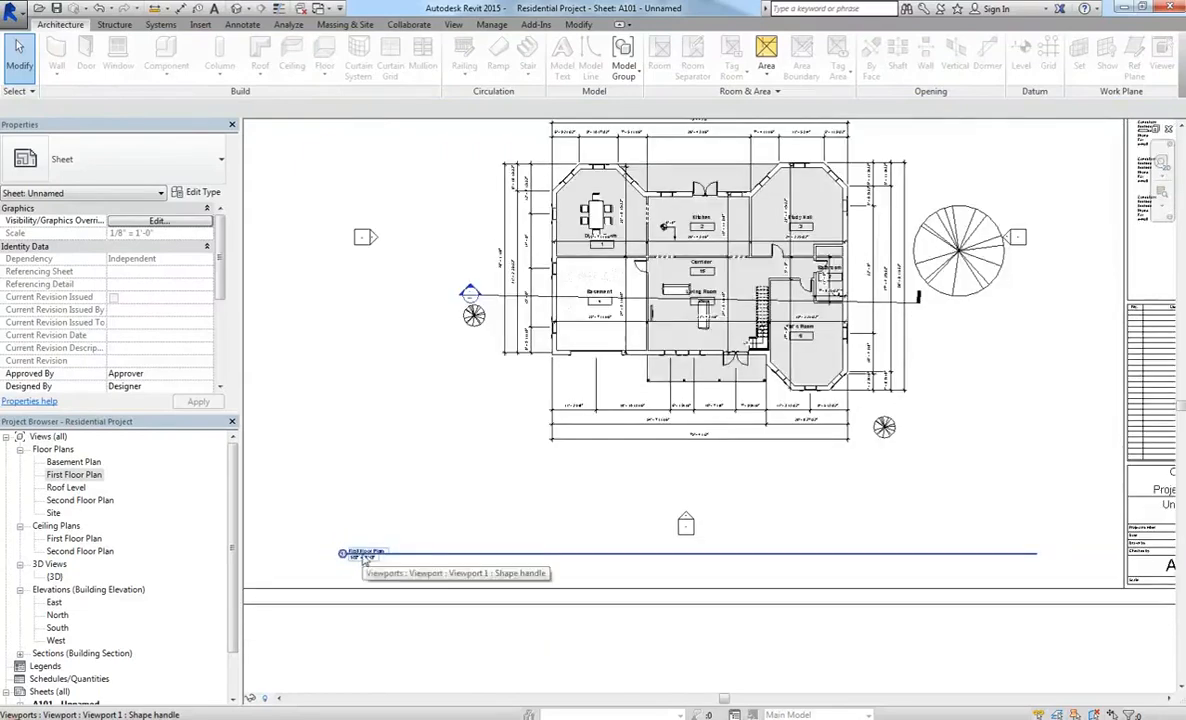
{"action": "scroll", "coordinate": [345, 560], "scroll_direction": "up", "scroll_amount": 3}
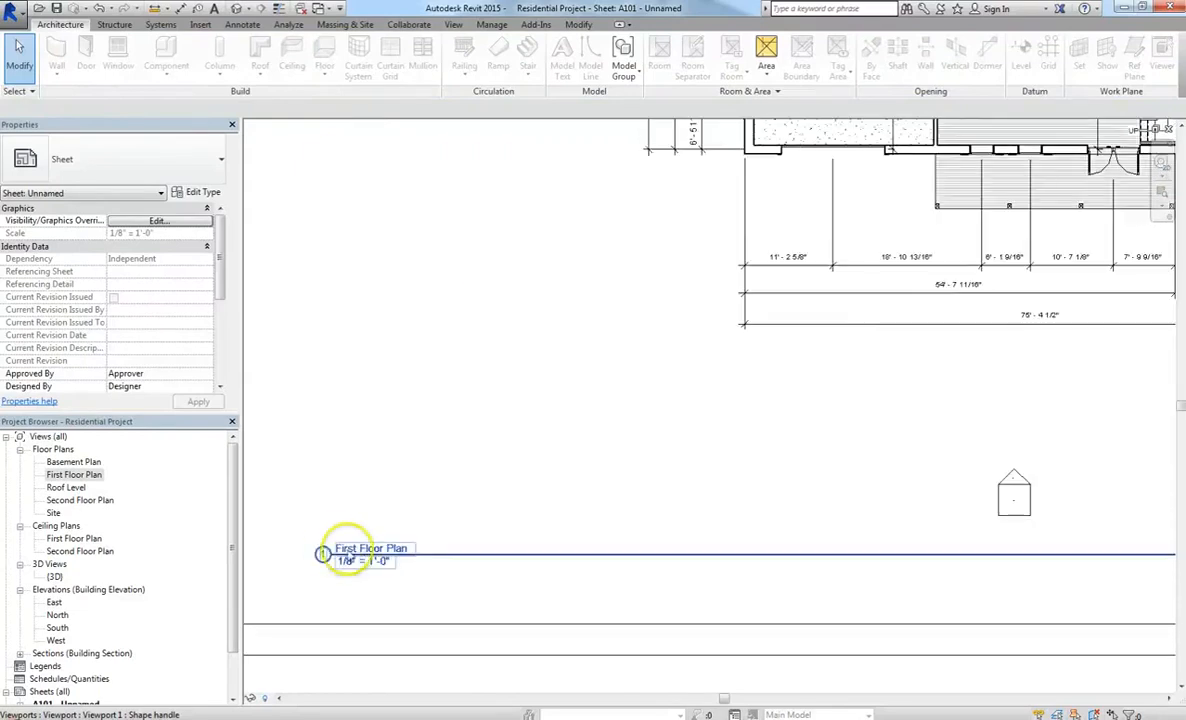
{"action": "left_click", "coordinate": [74, 475]}
{"action": "right_click", "coordinate": [73, 476]}
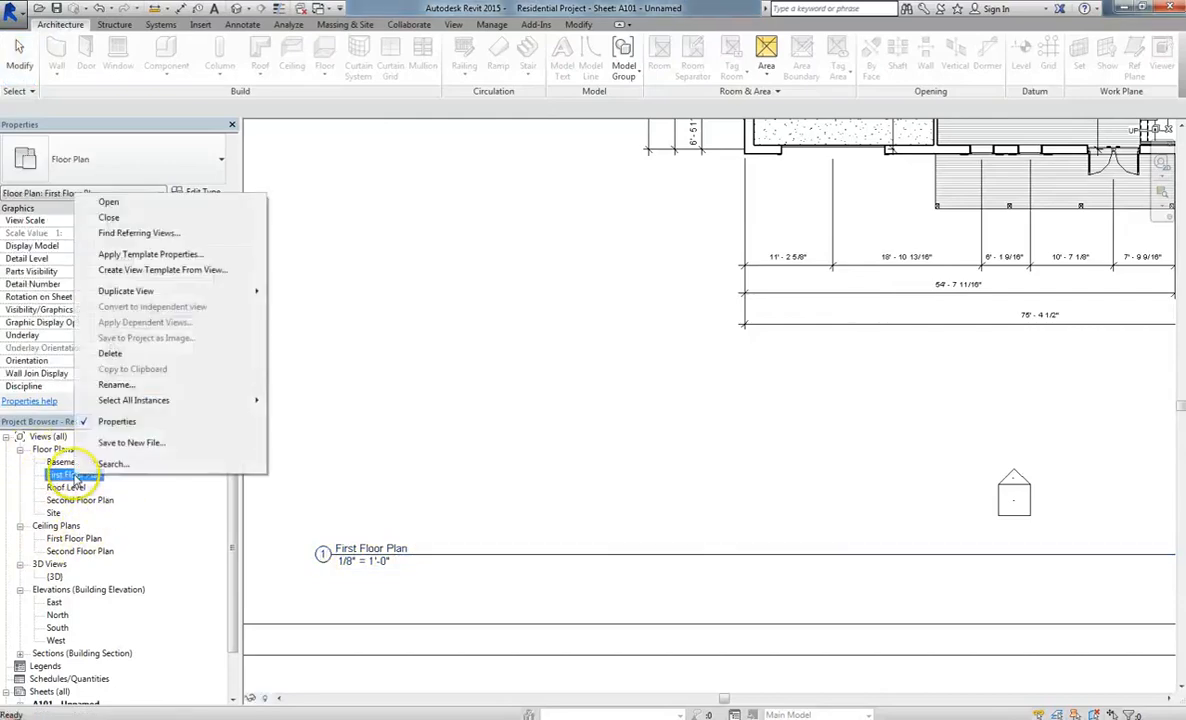
{"action": "left_click", "coordinate": [128, 388]}
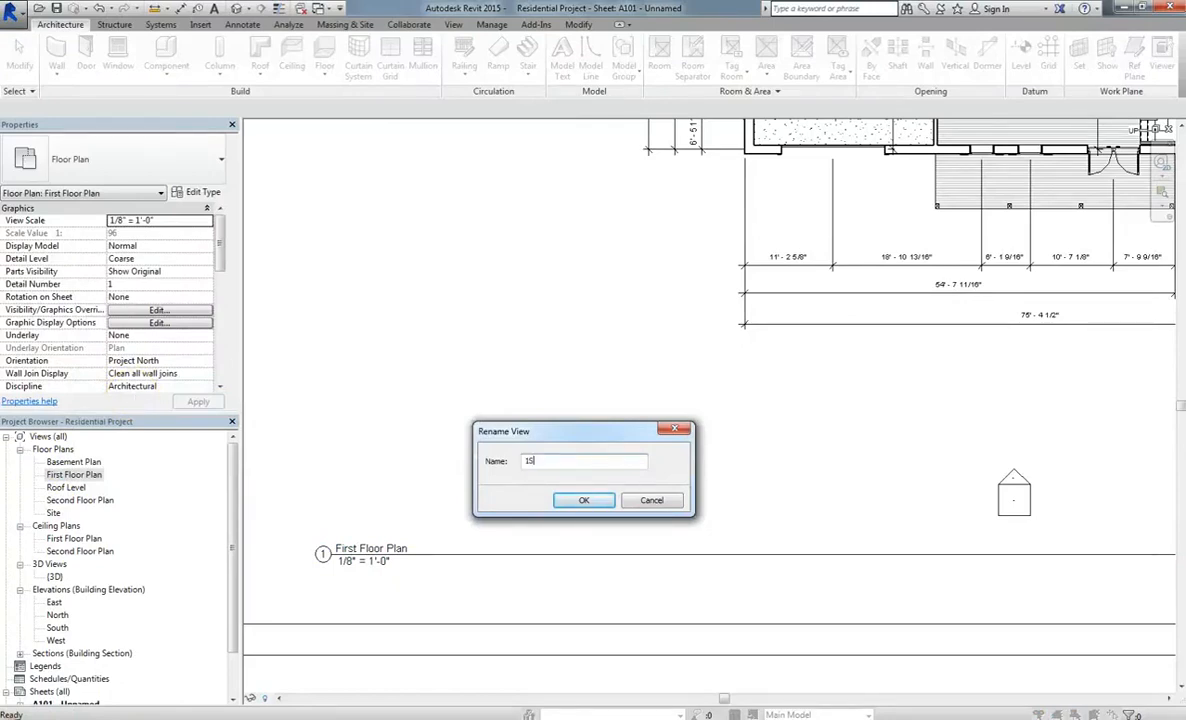
{"action": "type", "text": "1st Floor Plan"}
{"action": "key", "text": "Return"}
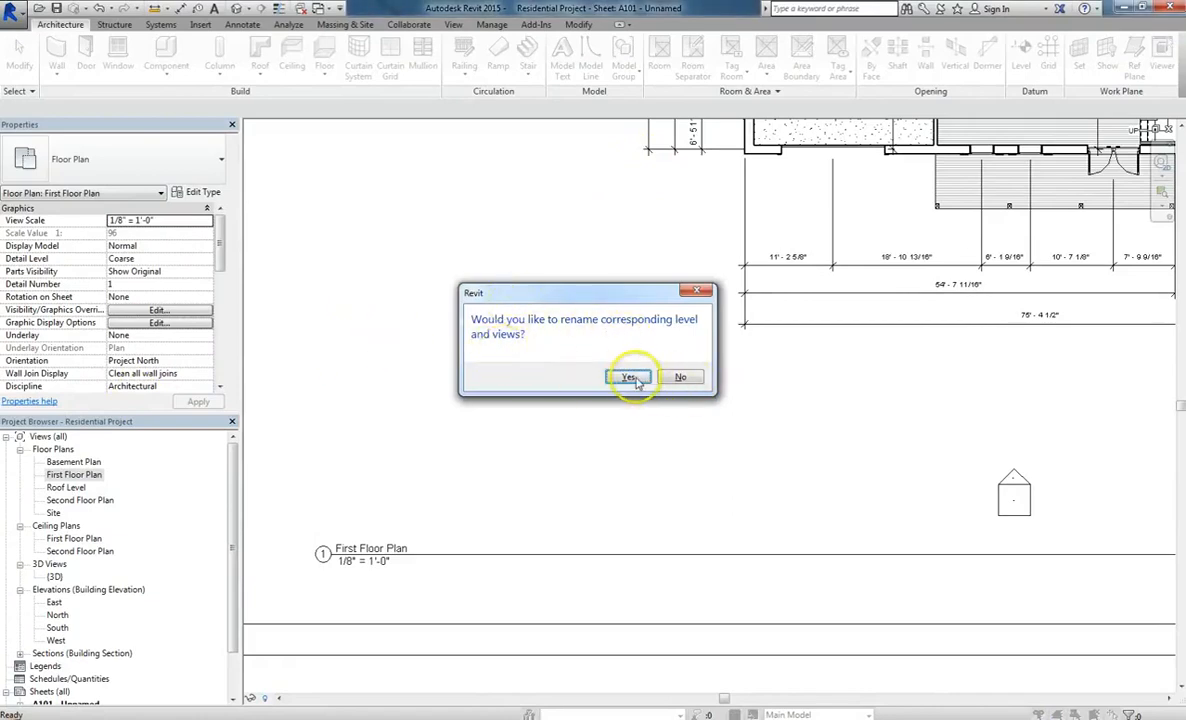
{"action": "left_click", "coordinate": [630, 378]}
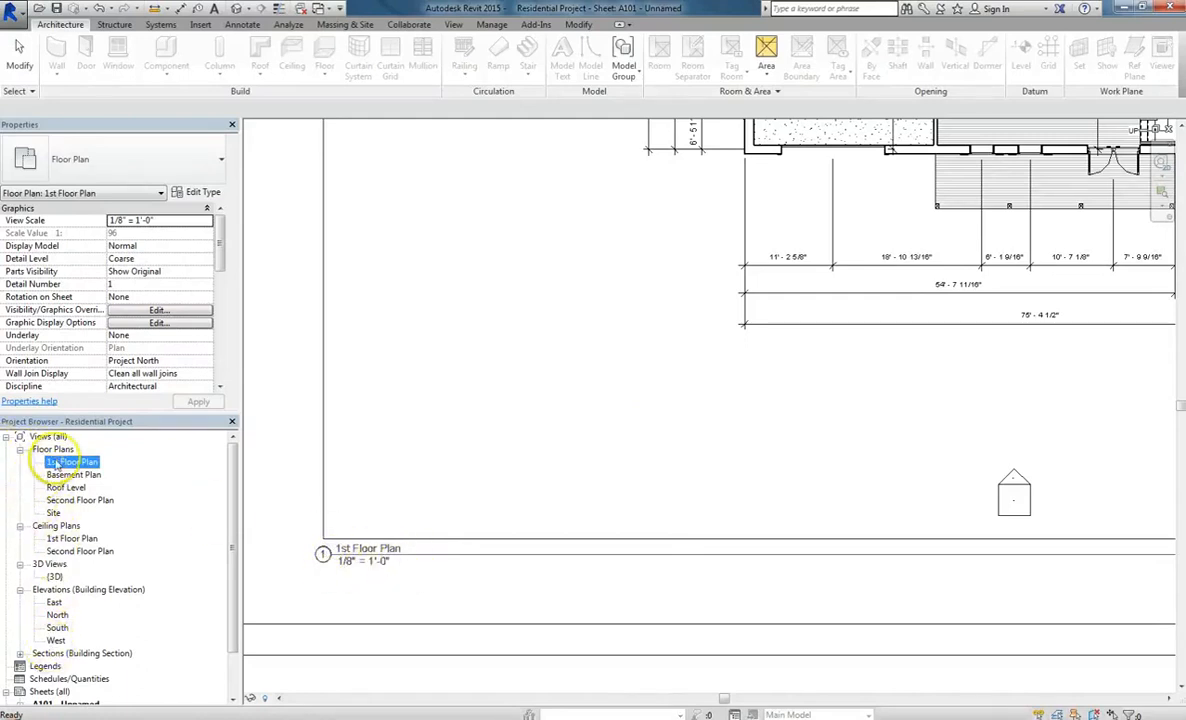
Undo the renaming of the floor plan view and its corresponding level.
{"action": "key", "text": "ctrl+z"}
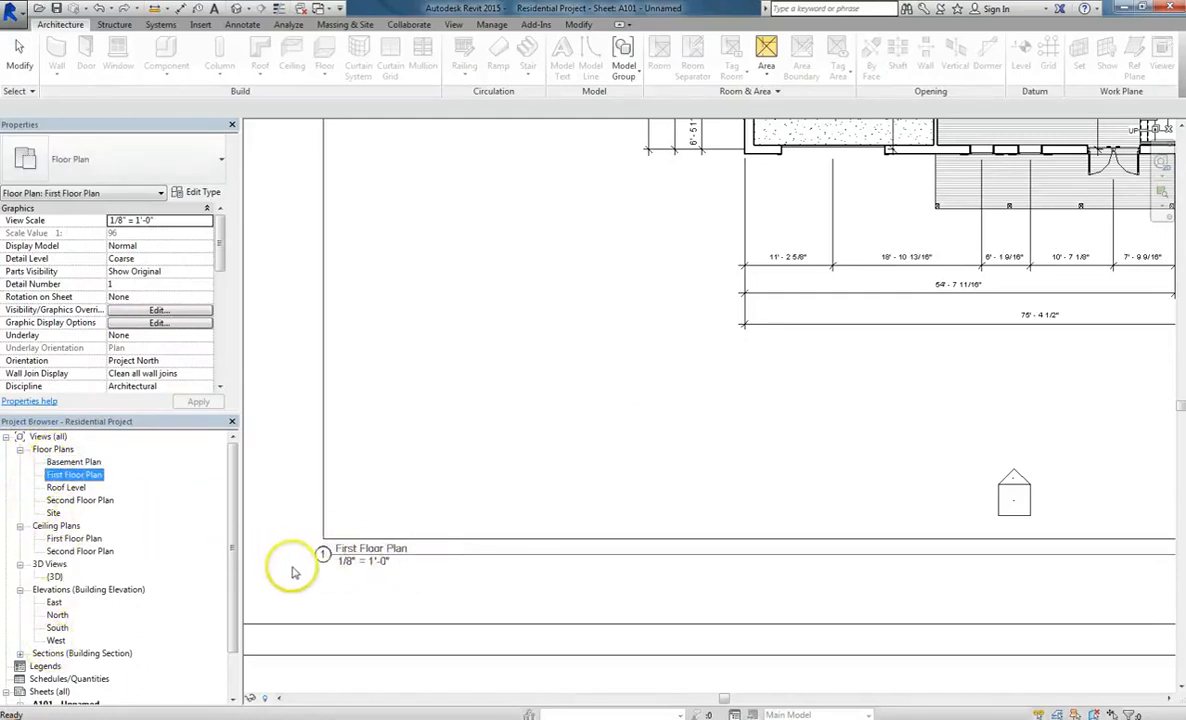
{"action": "scroll", "coordinate": [385, 590], "scroll_direction": "down", "scroll_amount": 5}
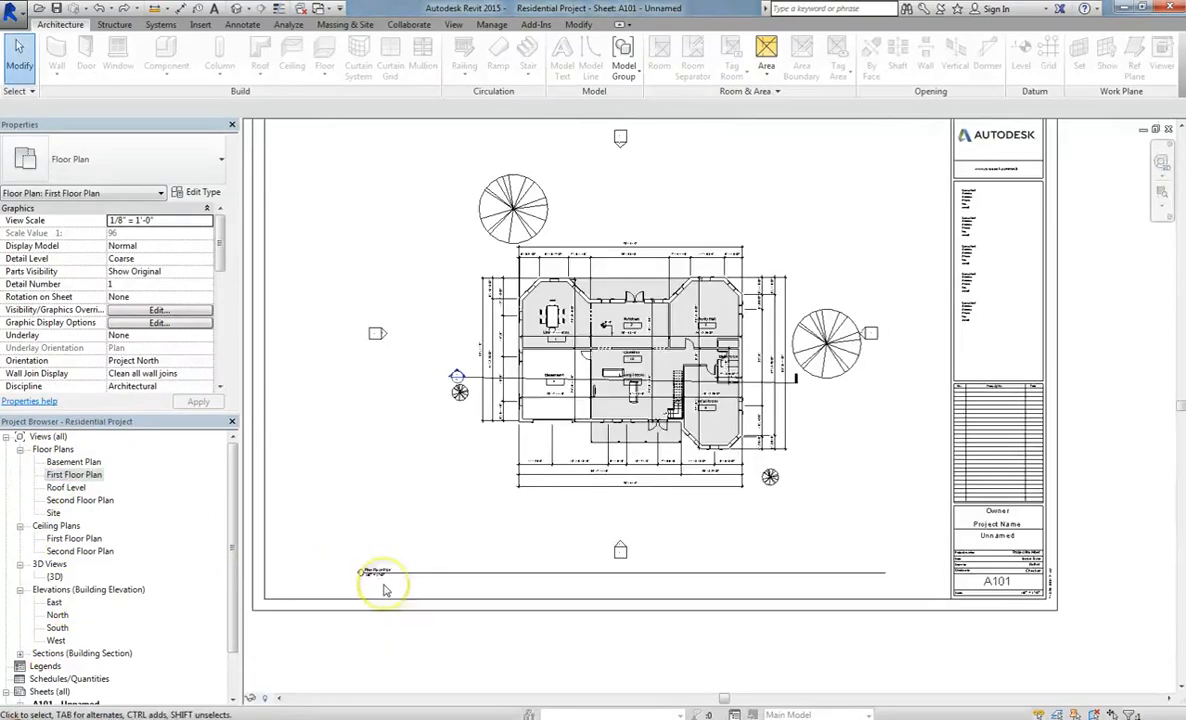
Activate the First Floor Plan view inside its viewport on sheet A101, and deactivate it again.
{"action": "left_click", "coordinate": [648, 365]}
{"action": "left_click", "coordinate": [588, 564]}
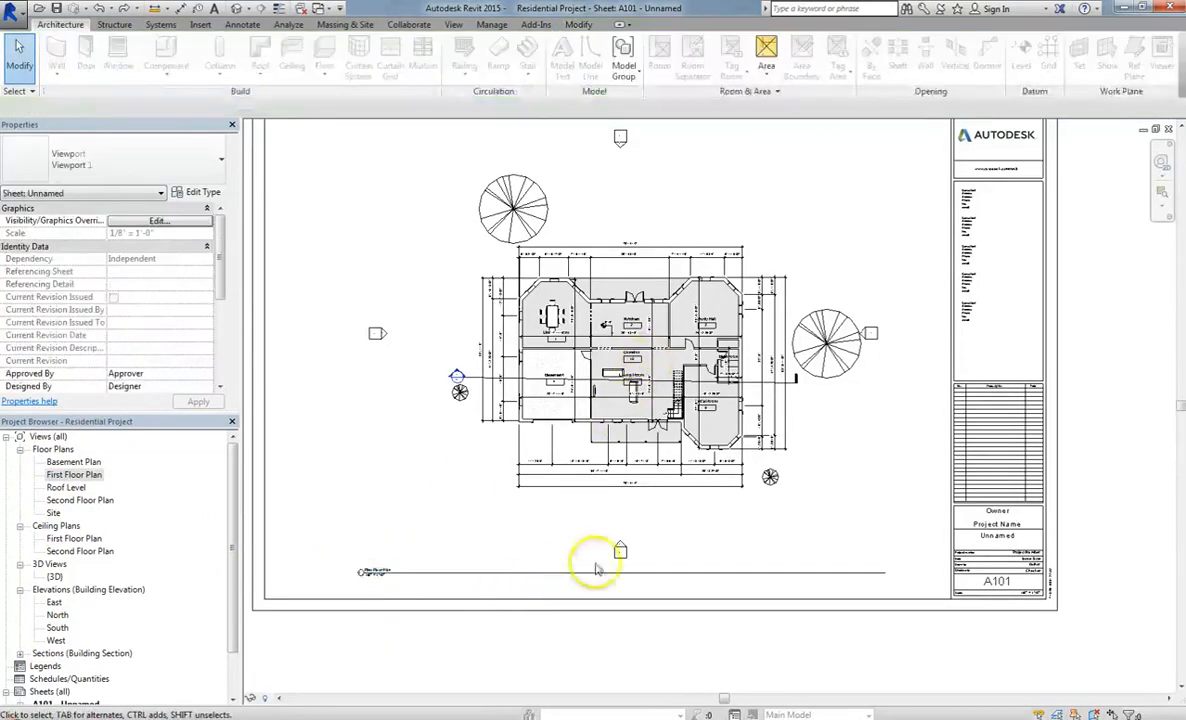
{"action": "double_click", "coordinate": [660, 440]}
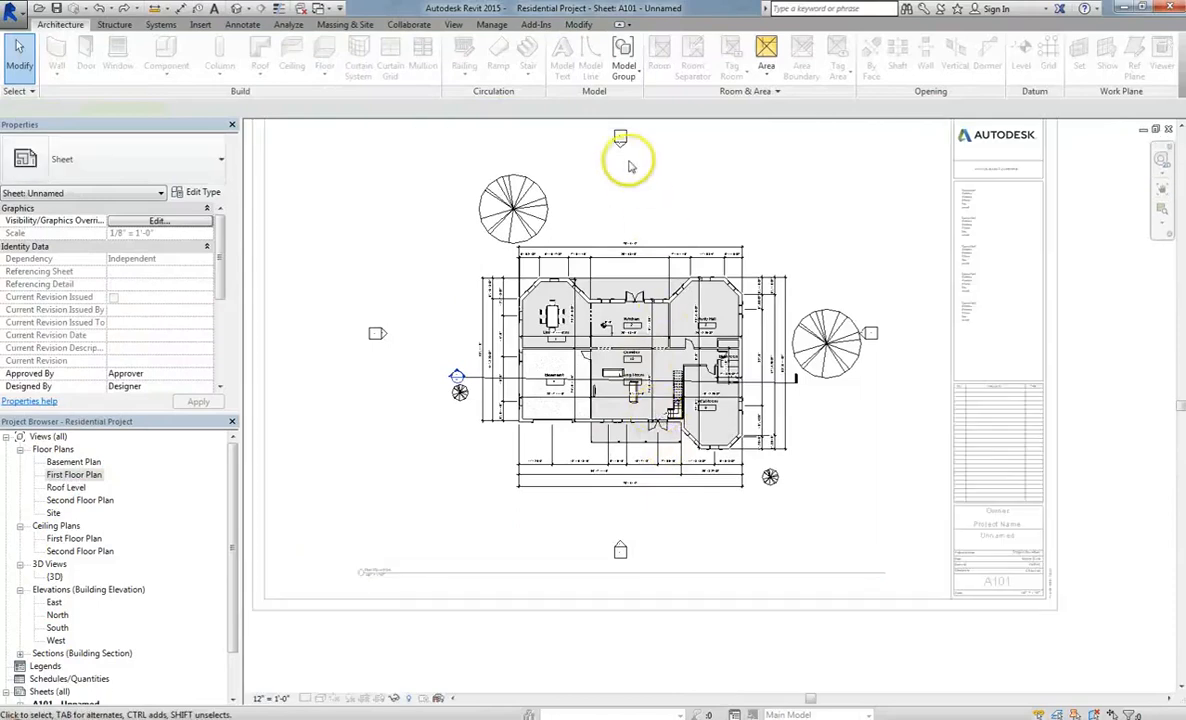
{"action": "right_click", "coordinate": [631, 212]}
{"action": "left_click", "coordinate": [700, 275]}
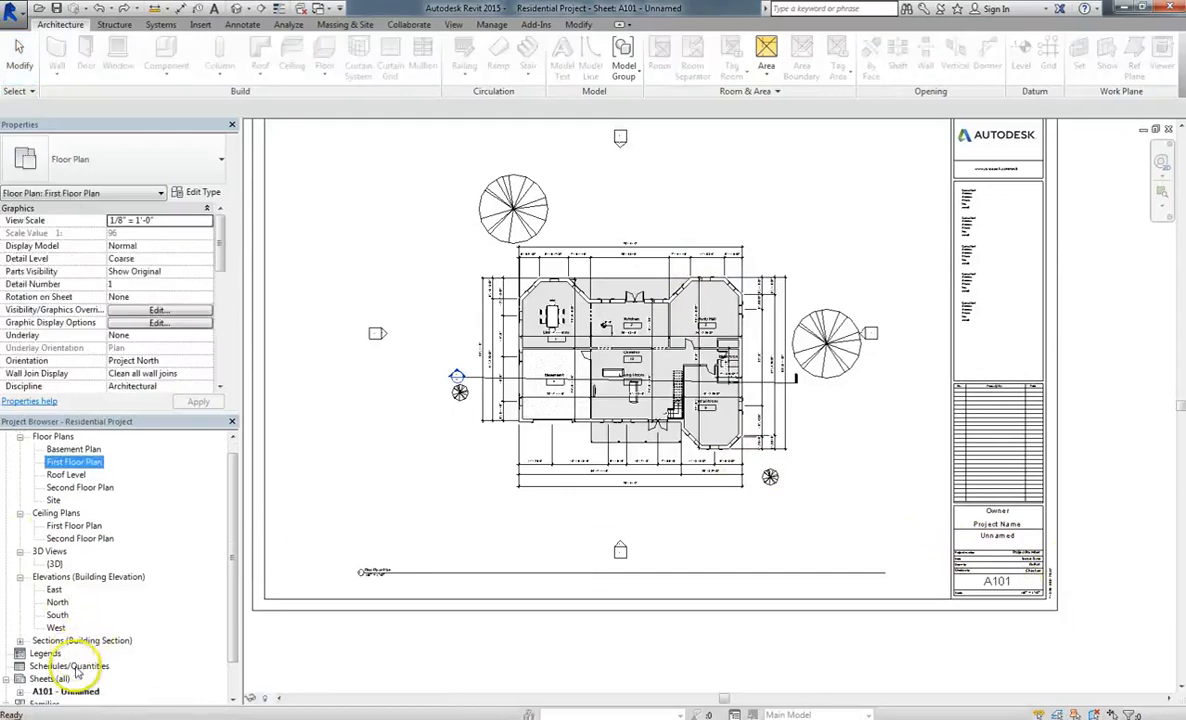
Create a second sheet with the title block in the project's sheet list.
{"action": "scroll", "coordinate": [50, 644], "scroll_direction": "down", "scroll_amount": 2}
{"action": "right_click", "coordinate": [48, 628]}
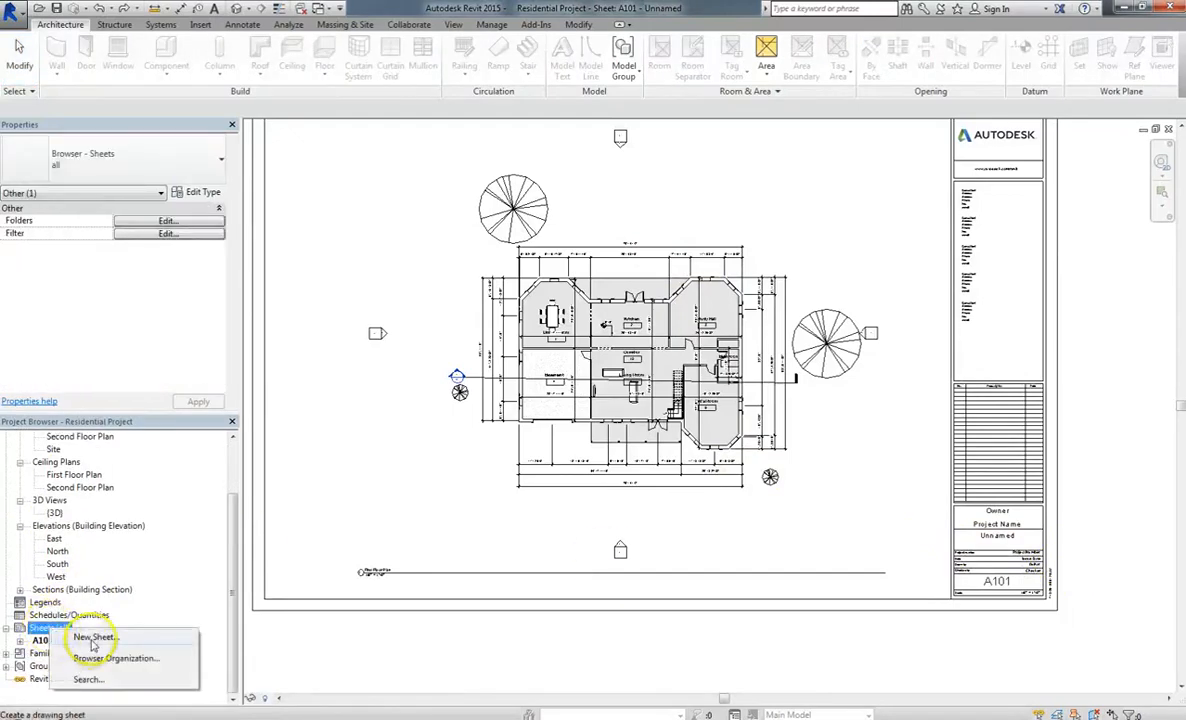
{"action": "left_click", "coordinate": [98, 639]}
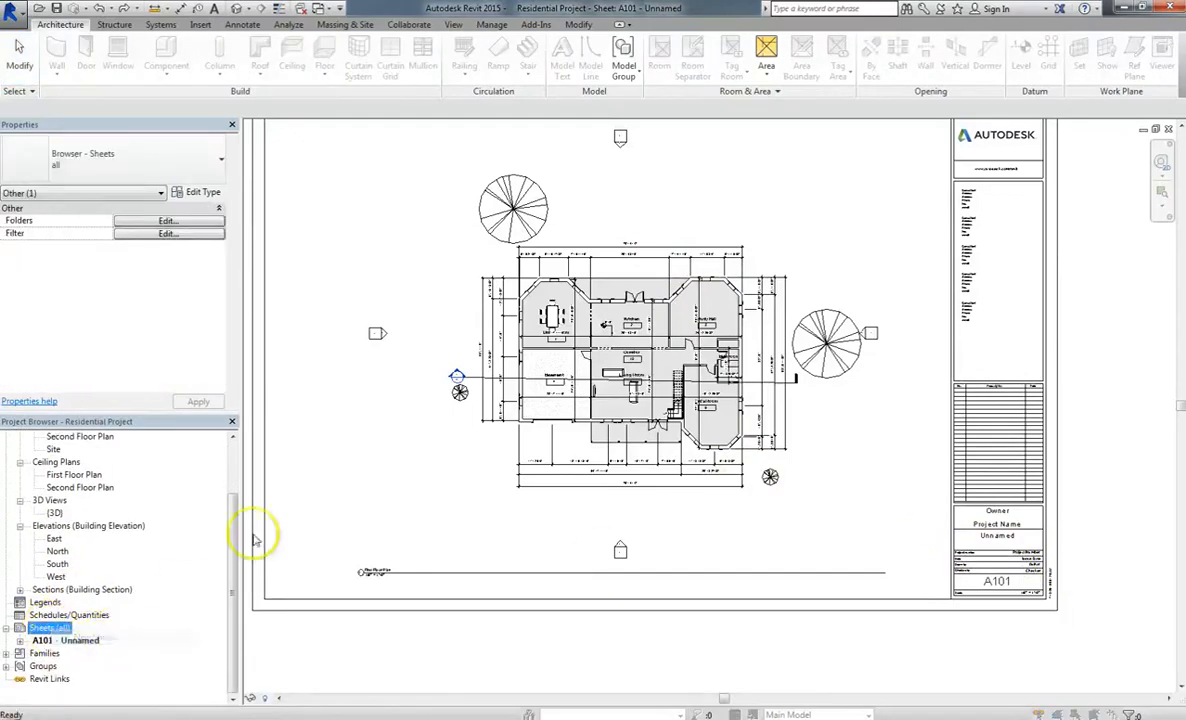
{"action": "left_click", "coordinate": [836, 588]}
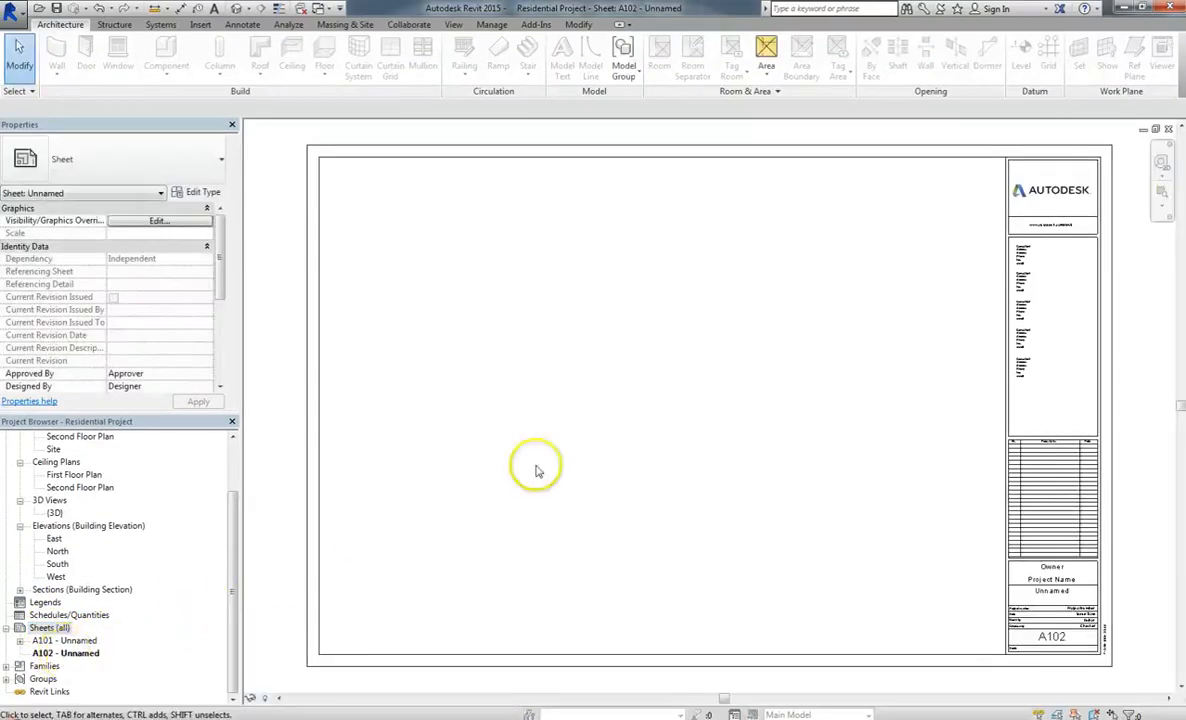
Place the North elevation view in the upper half of sheet A102's drawing area.
{"action": "scroll", "coordinate": [232, 573], "scroll_direction": "up", "scroll_amount": 1}
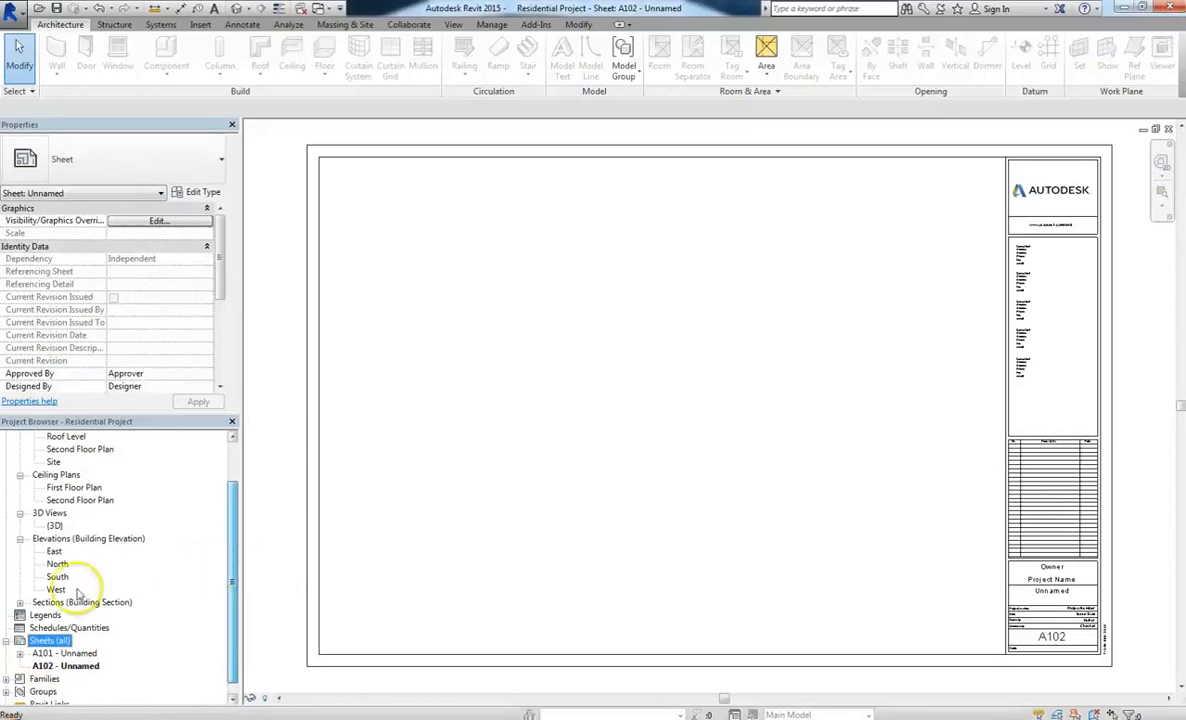
{"action": "left_click", "coordinate": [57, 564]}
{"action": "left_click_drag", "start_coordinate": [763, 502], "coordinate": [625, 426]}
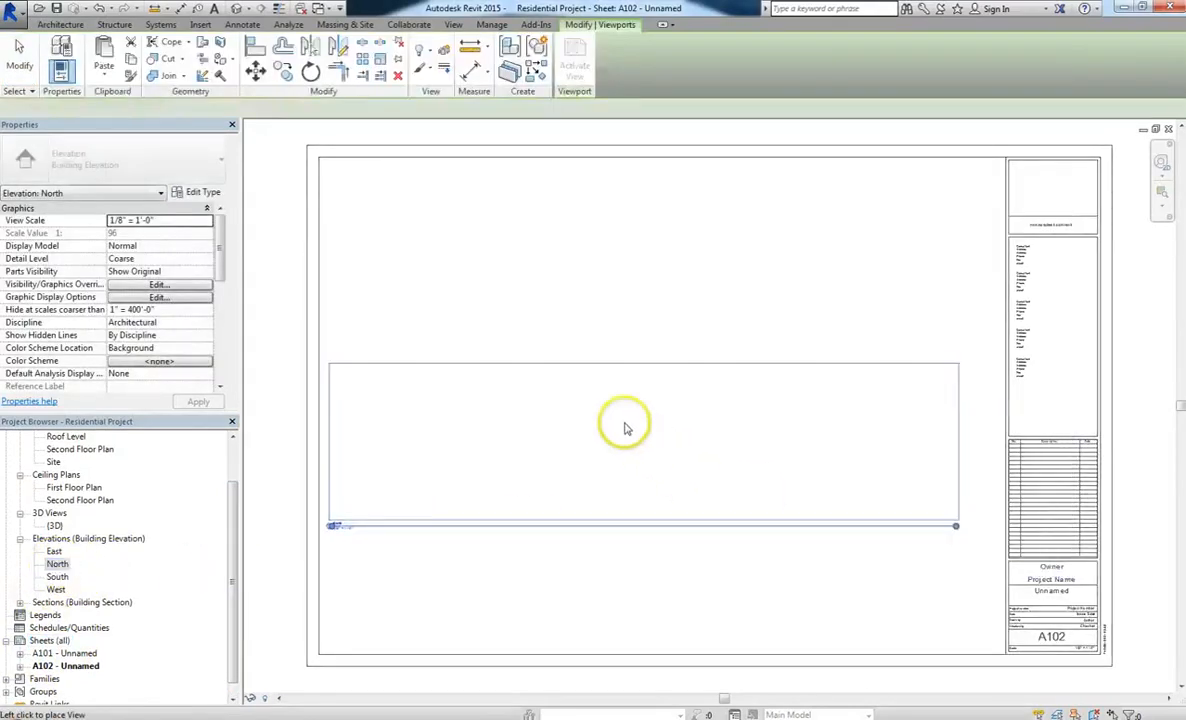
{"action": "left_click", "coordinate": [659, 270]}
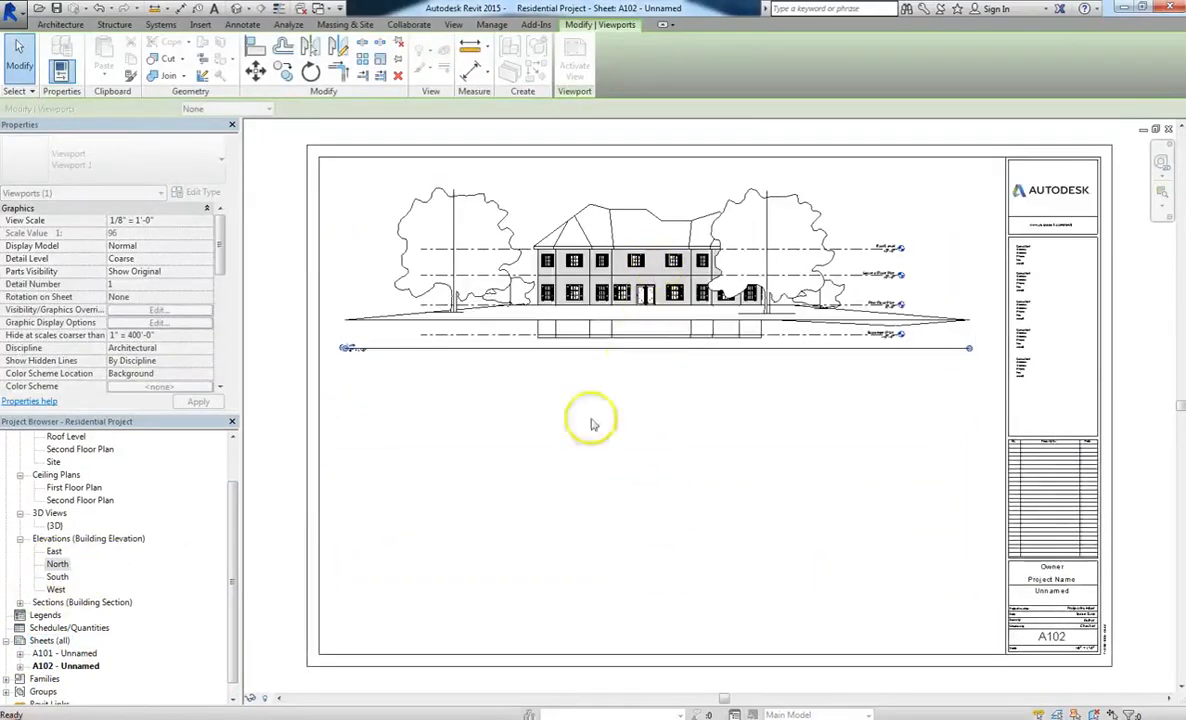
Place the South elevation view below the North elevation on sheet A102.
{"action": "left_click", "coordinate": [57, 578]}
{"action": "left_click_drag", "start_coordinate": [57, 578], "coordinate": [617, 498]}
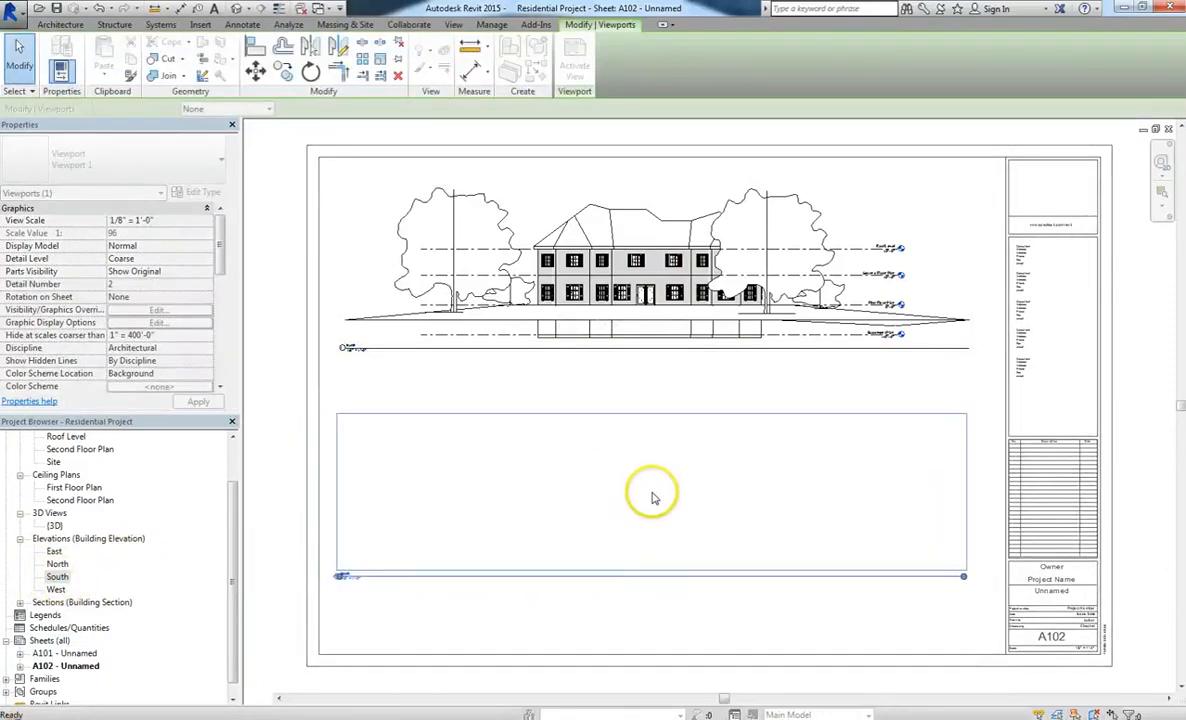
{"action": "left_click", "coordinate": [651, 497]}
Examine the North elevation's view title, wall patterns and level markers up close on sheet A102.
{"action": "scroll", "coordinate": [322, 358], "scroll_direction": "up", "scroll_amount": 2}
{"action": "scroll", "coordinate": [322, 357], "scroll_direction": "up", "scroll_amount": 2}
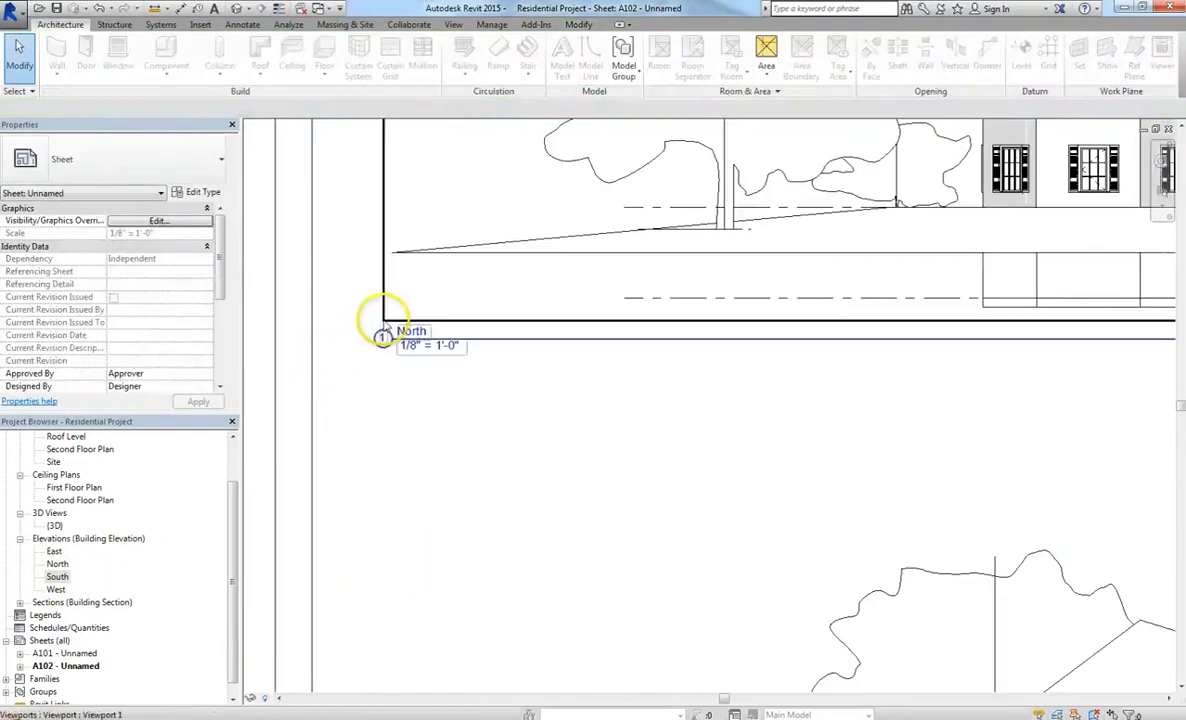
{"action": "scroll", "coordinate": [373, 376], "scroll_direction": "down", "scroll_amount": 3}
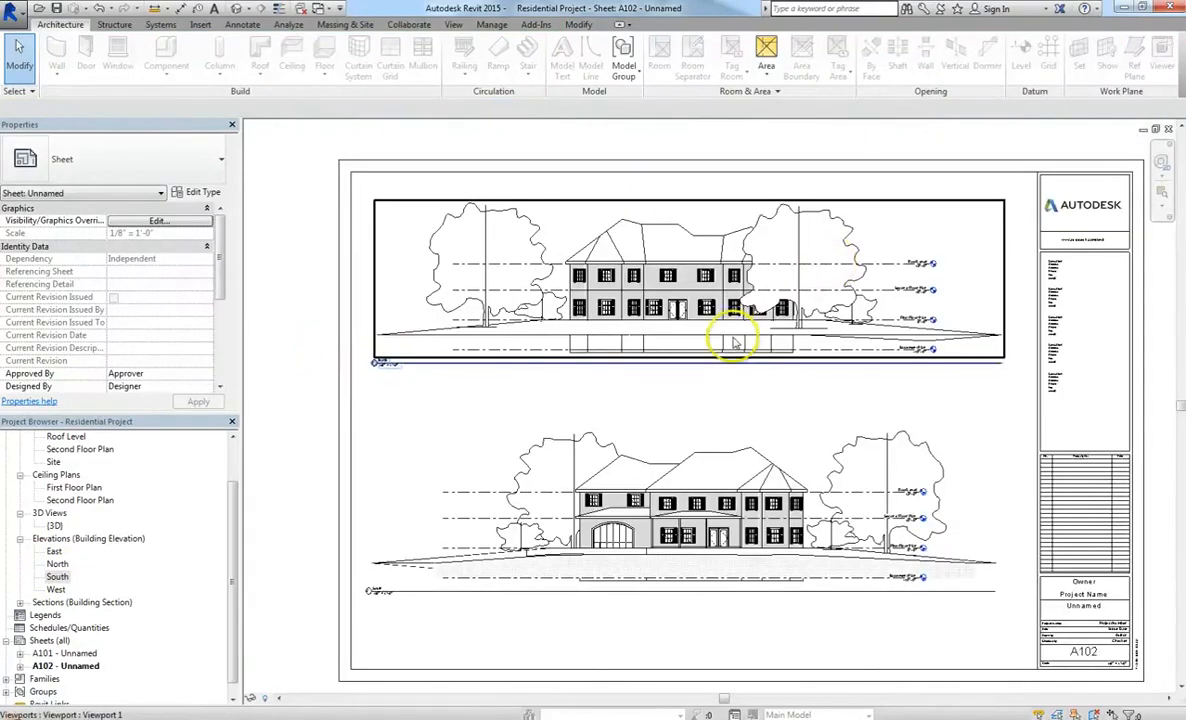
{"action": "scroll", "coordinate": [731, 331], "scroll_direction": "up", "scroll_amount": 2}
{"action": "scroll", "coordinate": [683, 476], "scroll_direction": "down", "scroll_amount": 1}
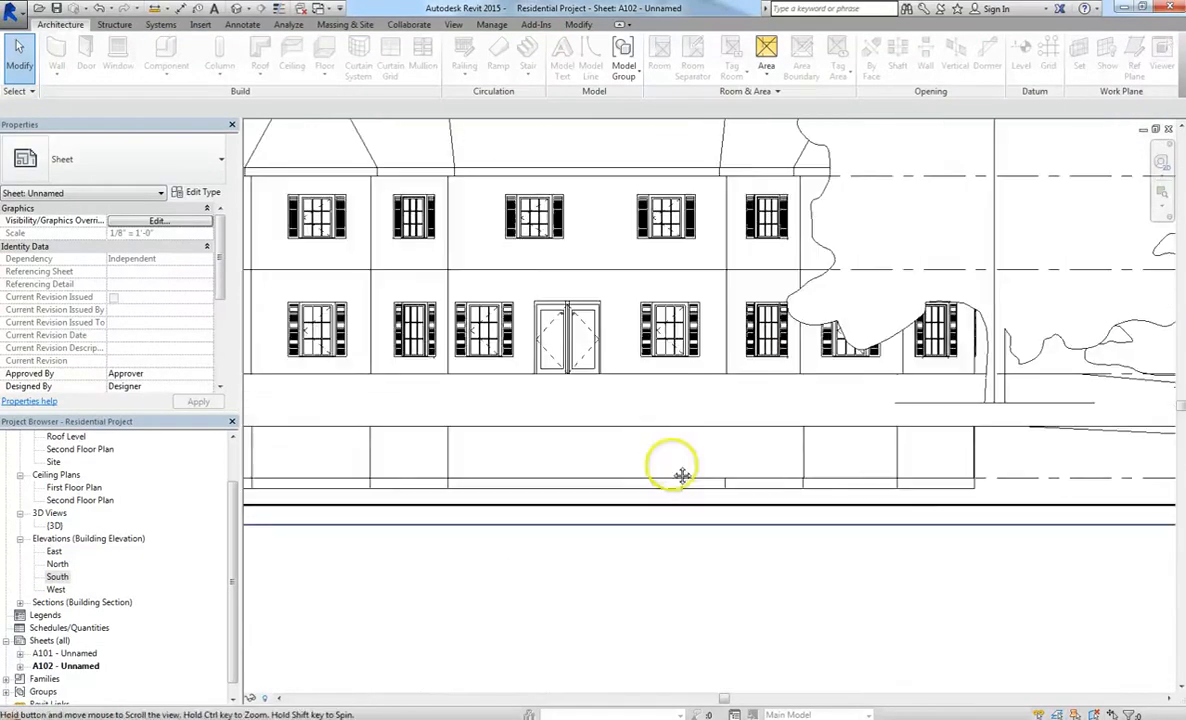
{"action": "scroll", "coordinate": [672, 484], "scroll_direction": "up", "scroll_amount": 3}
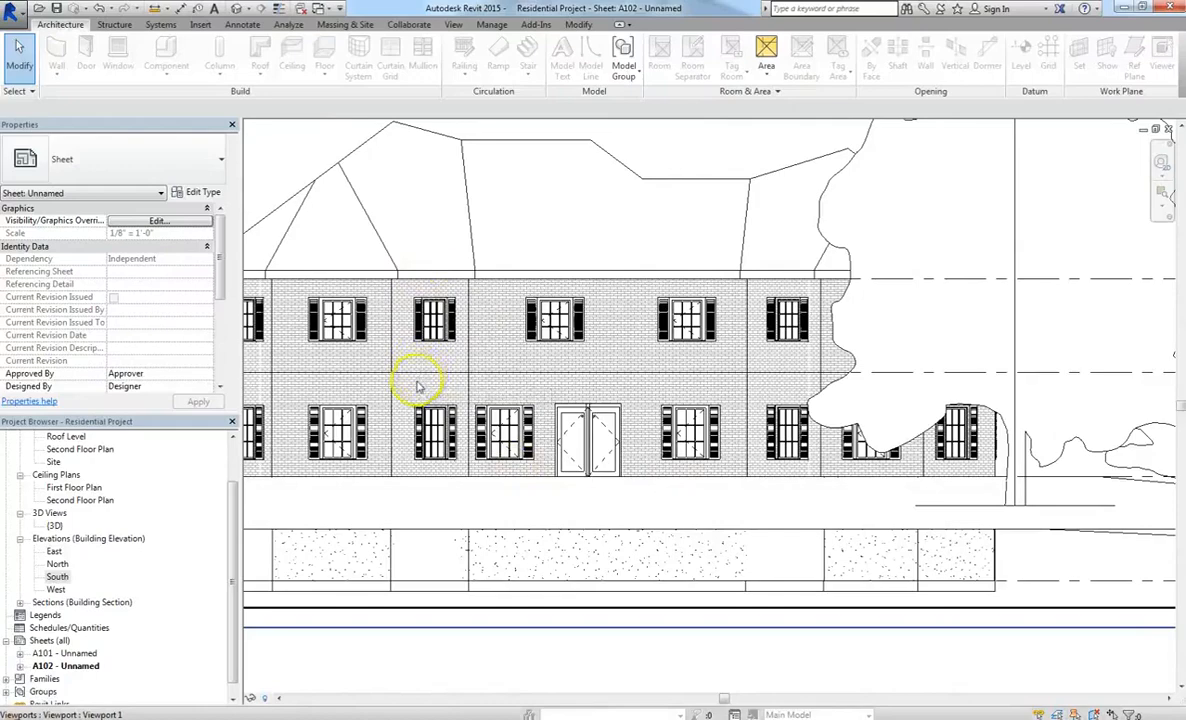
{"action": "scroll", "coordinate": [618, 330], "scroll_direction": "down", "scroll_amount": 2}
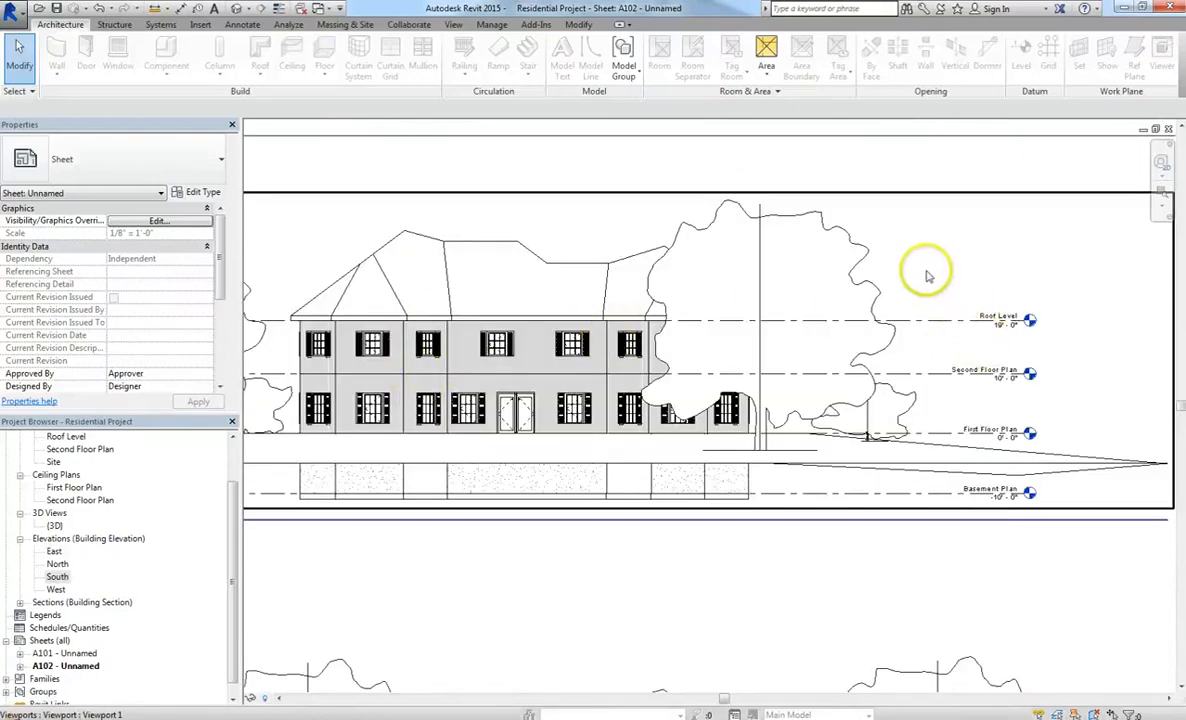
{"action": "scroll", "coordinate": [920, 267], "scroll_direction": "down", "scroll_amount": 2}
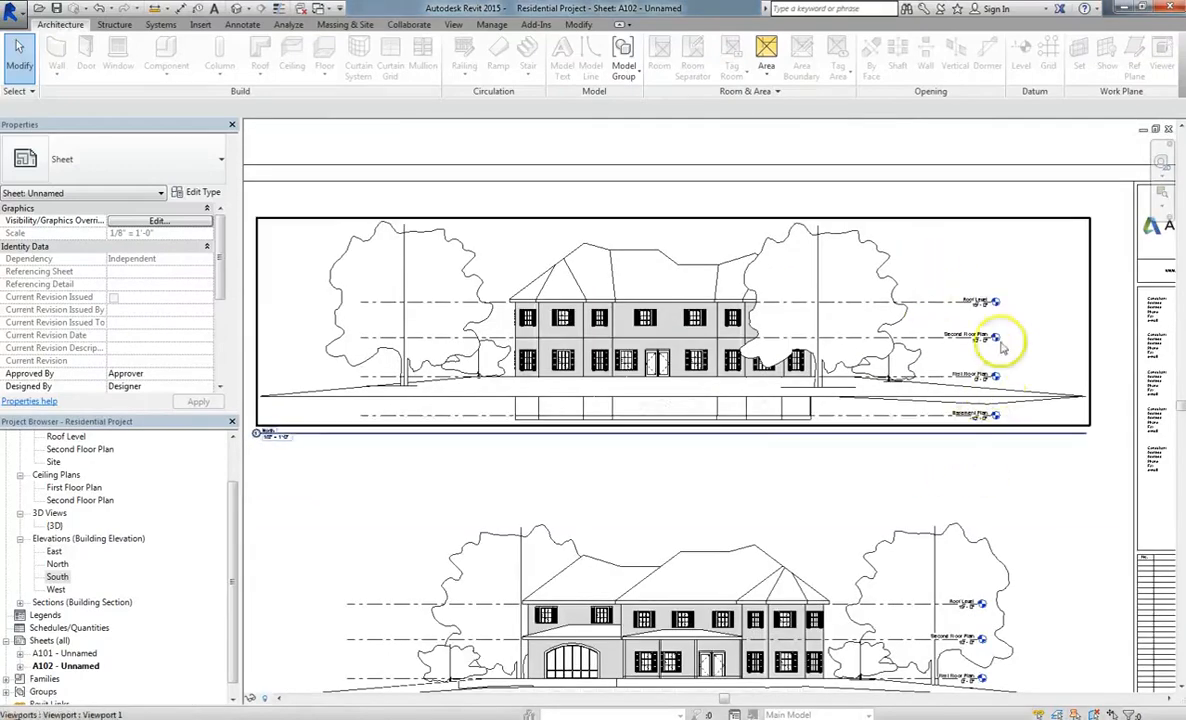
{"action": "scroll", "coordinate": [675, 272], "scroll_direction": "down", "scroll_amount": 2}
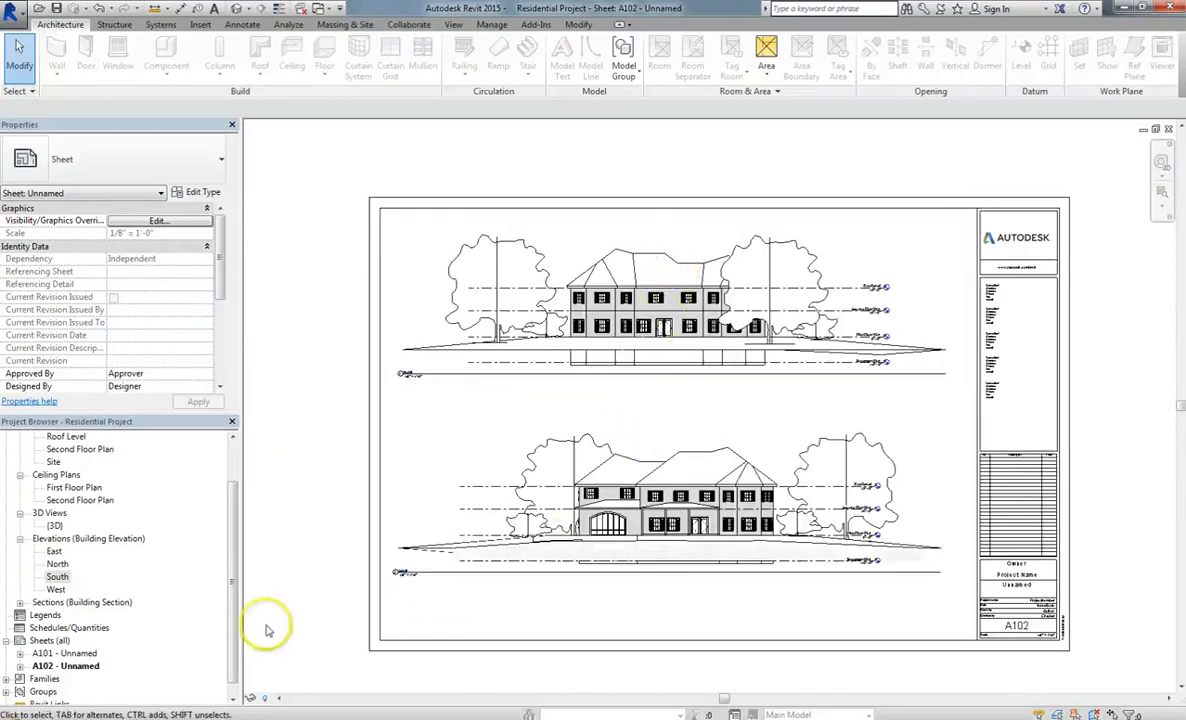
Compare the north elevation marker on sheet A101 with the North elevation's view title on sheet A102.
{"action": "double_click", "coordinate": [48, 654]}
{"action": "scroll", "coordinate": [625, 118], "scroll_direction": "up", "scroll_amount": 5}
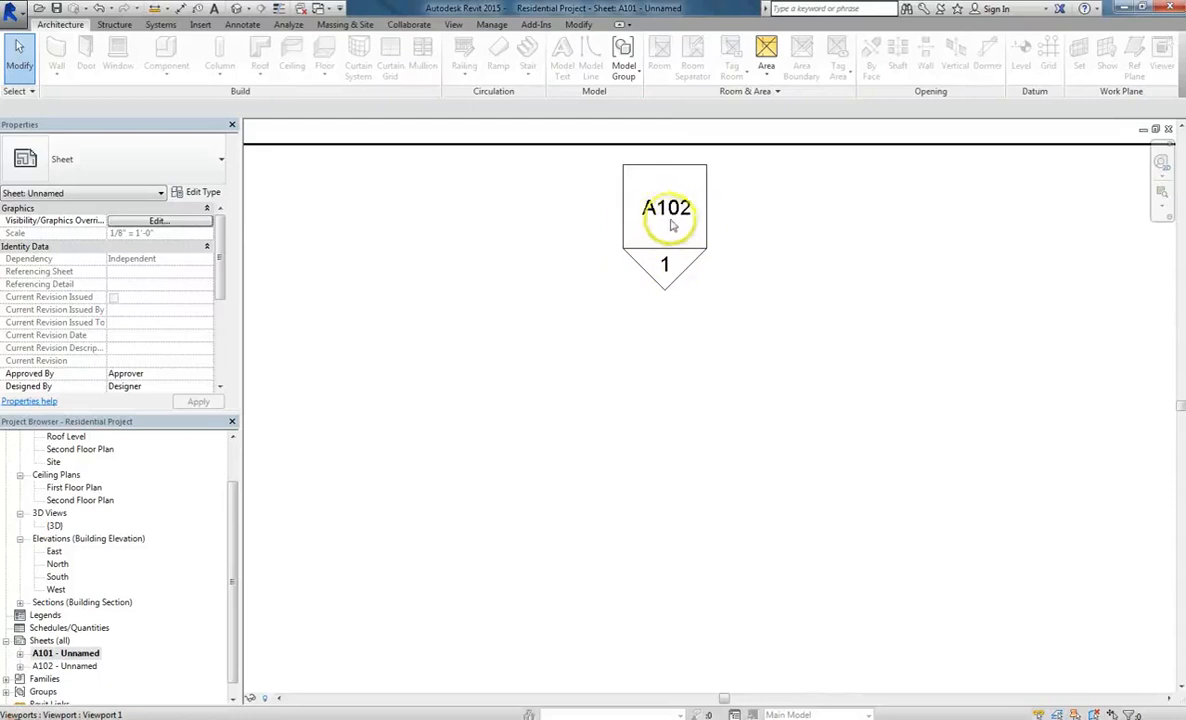
{"action": "double_click", "coordinate": [80, 666]}
{"action": "scroll", "coordinate": [424, 339], "scroll_direction": "up", "scroll_amount": 5}
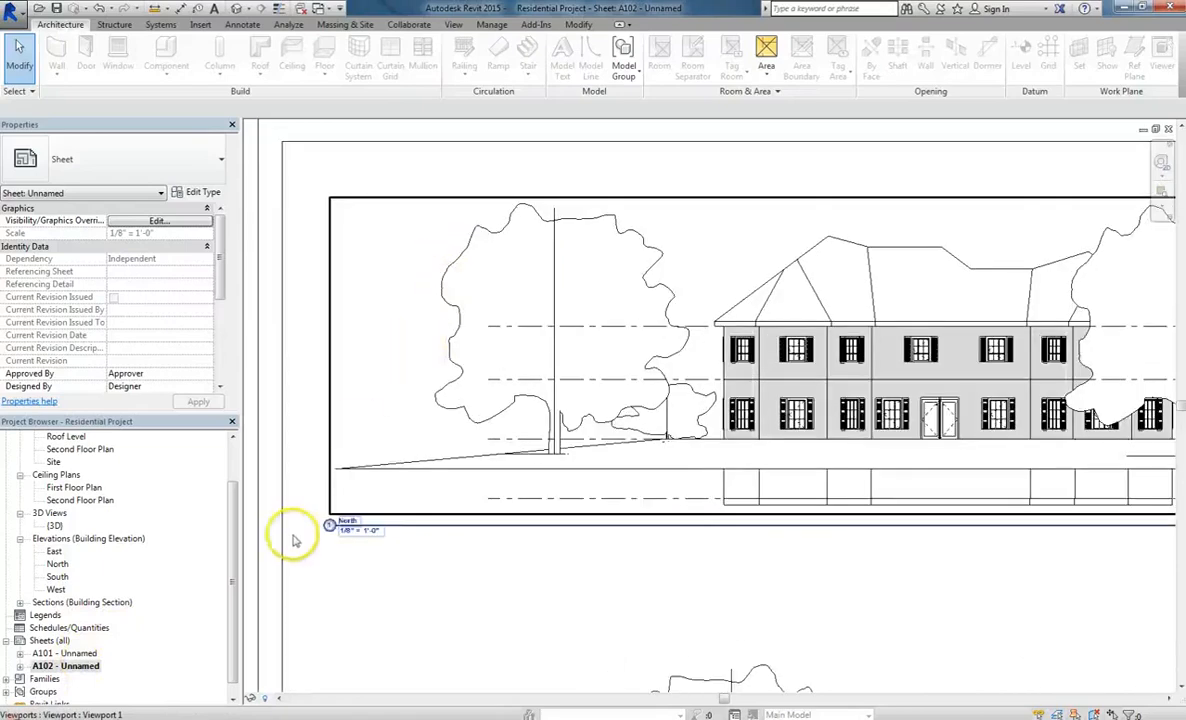
{"action": "scroll", "coordinate": [296, 580], "scroll_direction": "up", "scroll_amount": 2}
{"action": "scroll", "coordinate": [370, 370], "scroll_direction": "down", "scroll_amount": 5}
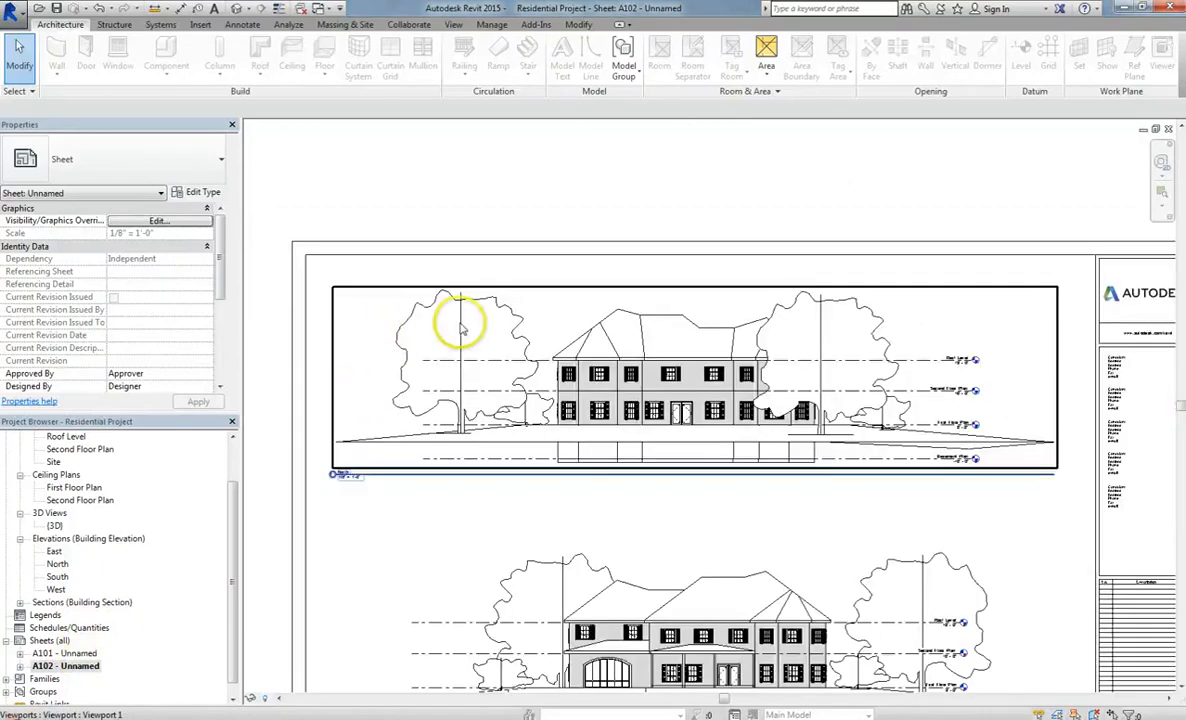
Set the North viewport's detail number to 3 on sheet A102 and check its elevation marker on sheet A101.
{"action": "left_click", "coordinate": [460, 330]}
{"action": "scroll", "coordinate": [310, 440], "scroll_direction": "up", "scroll_amount": 4}
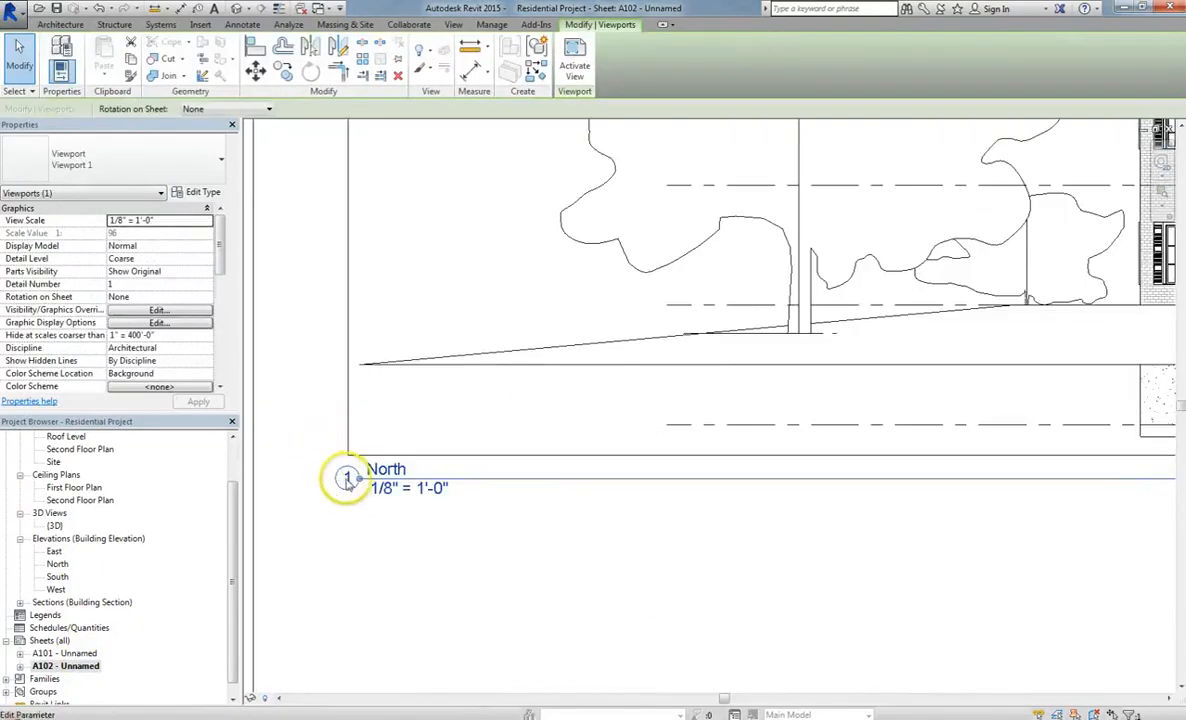
{"action": "type", "text": "3"}
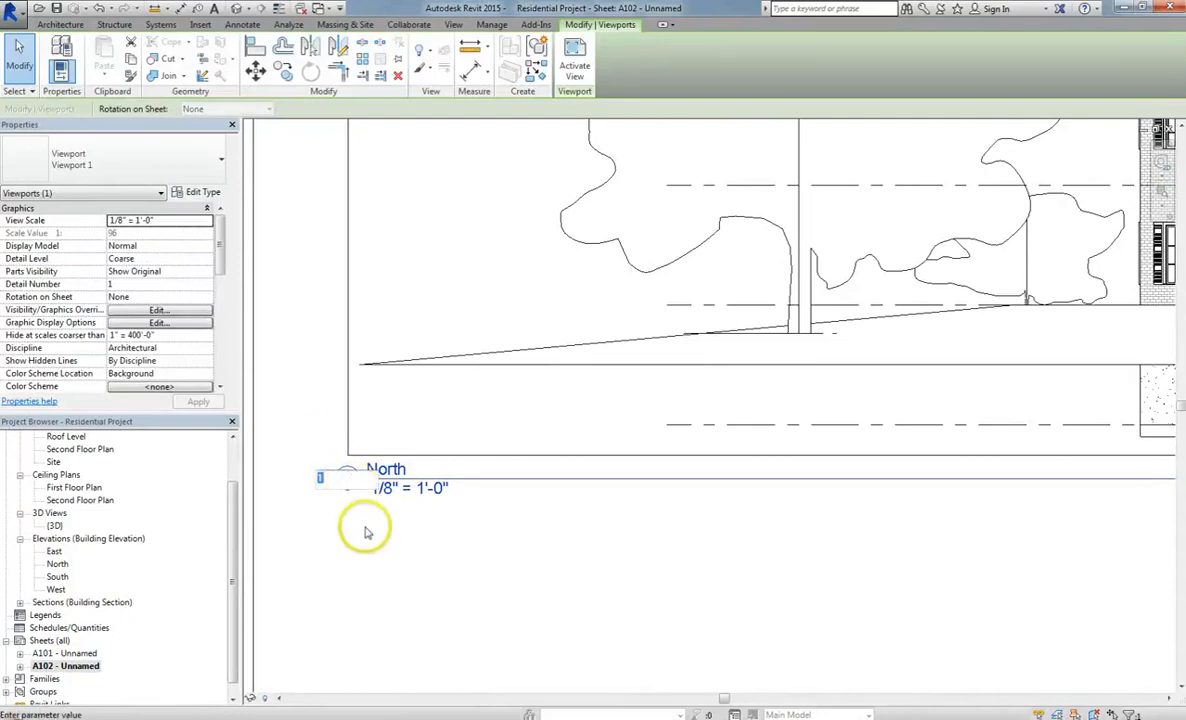
{"action": "key", "text": "Return"}
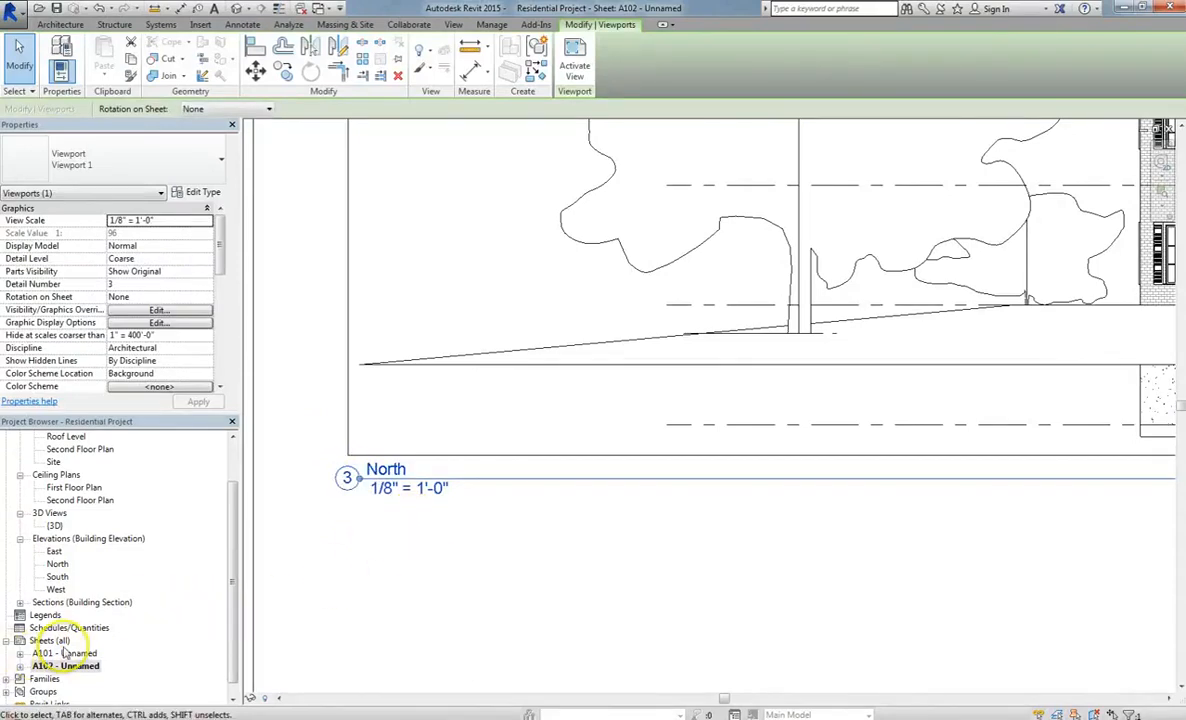
{"action": "double_click", "coordinate": [62, 653]}
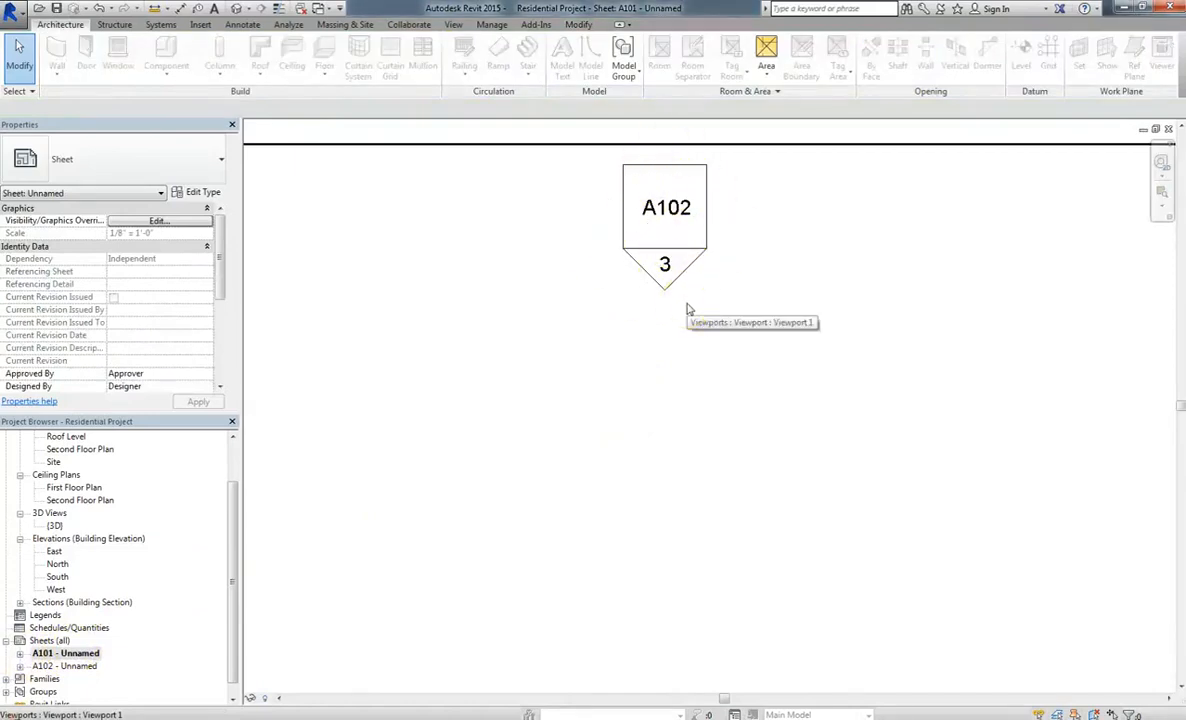
{"action": "scroll", "coordinate": [646, 204], "scroll_direction": "down", "scroll_amount": 6}
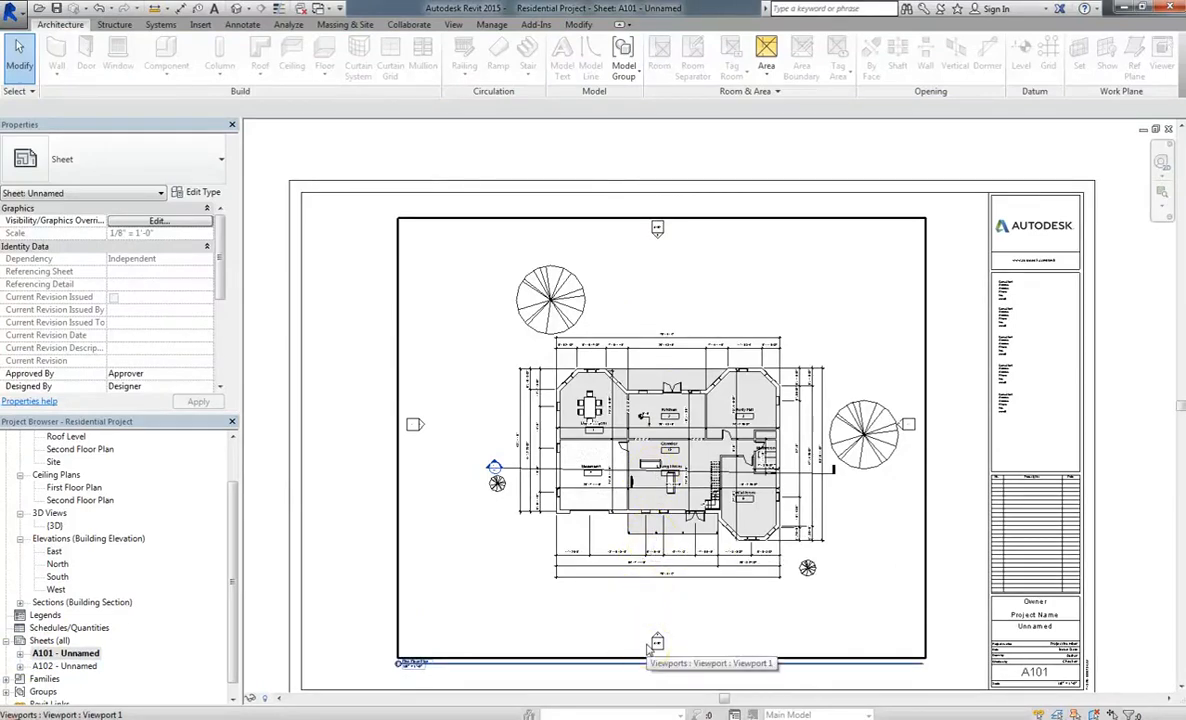
Create a third sheet using the D 22 x 34 Horizontal title block.
{"action": "left_click", "coordinate": [614, 518]}
{"action": "left_click", "coordinate": [540, 478]}
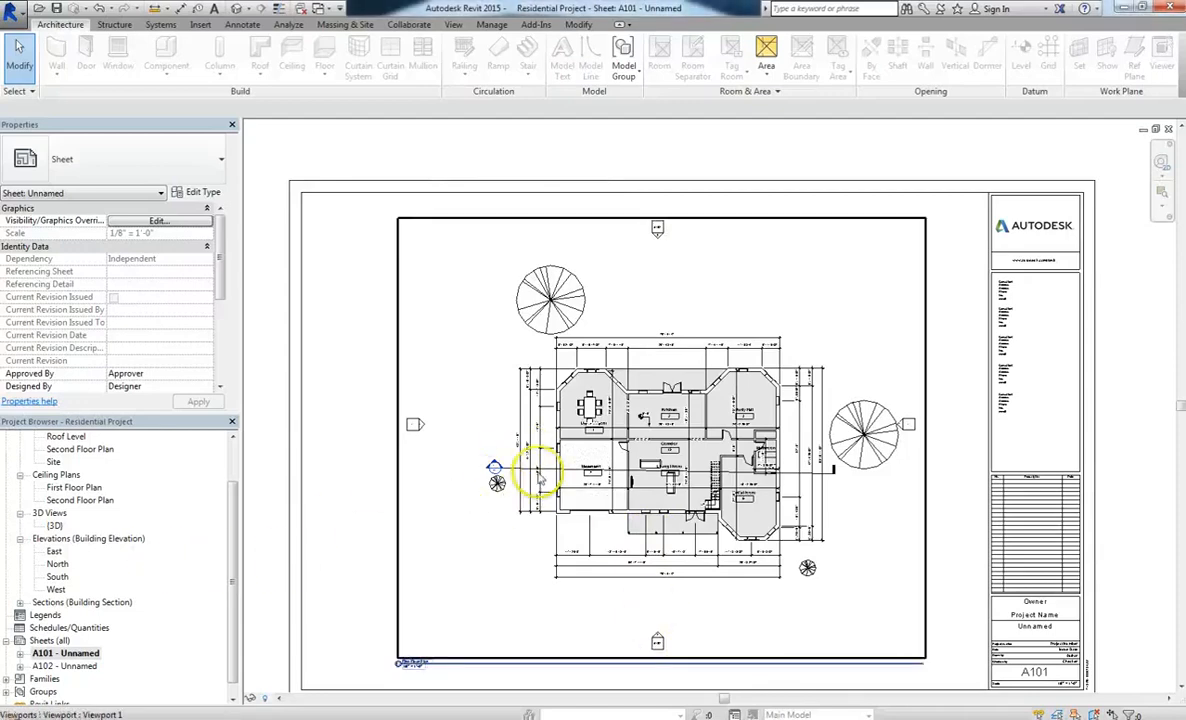
{"action": "right_click", "coordinate": [48, 640]}
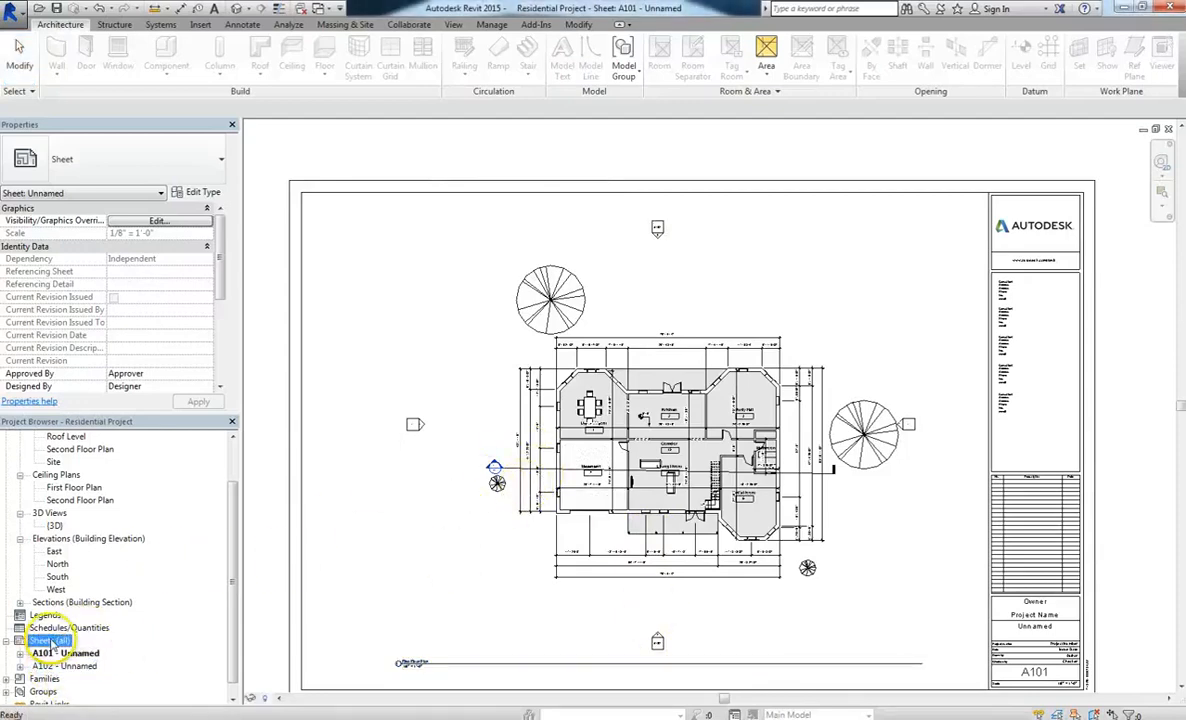
{"action": "left_click", "coordinate": [98, 648]}
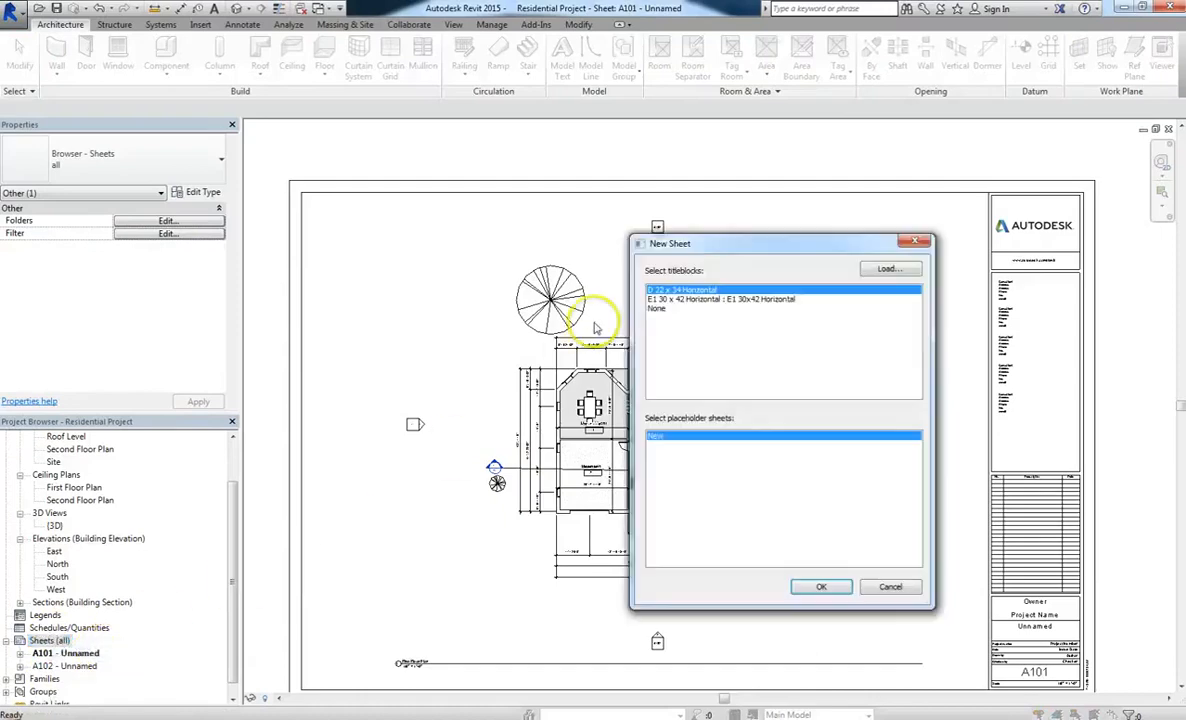
{"action": "left_click", "coordinate": [826, 584]}
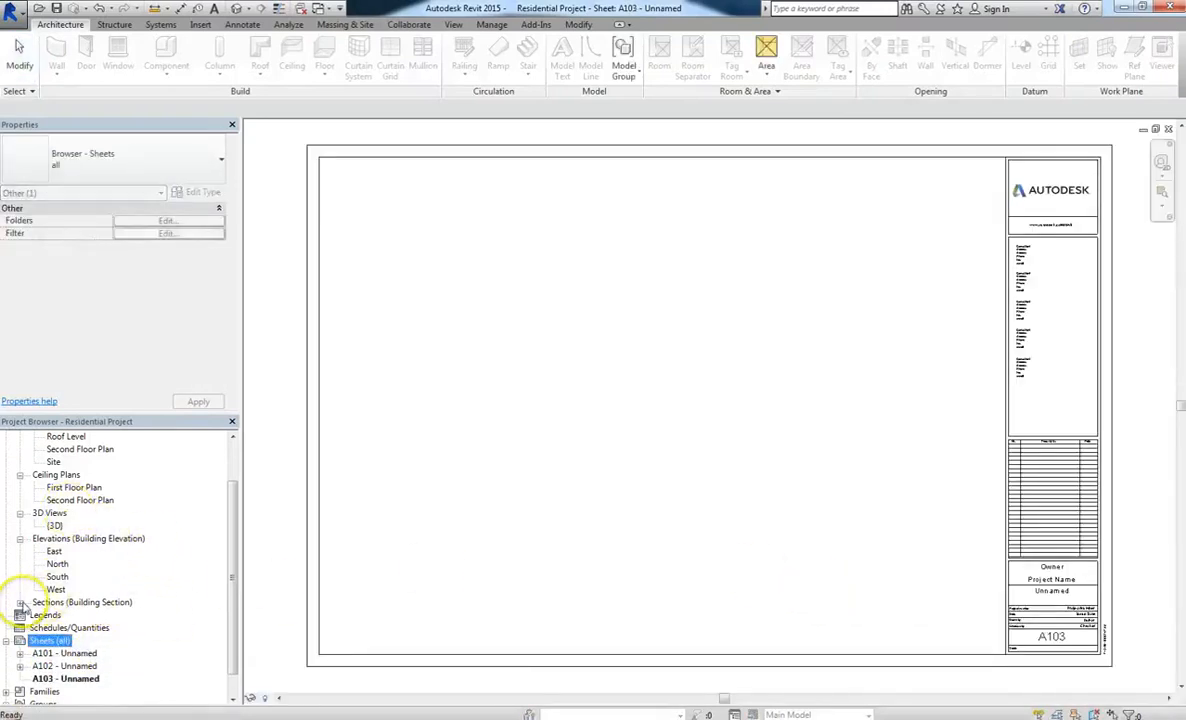
Place the Section 1 view near the middle of sheet A103 and inspect its view title and level markers.
{"action": "left_click", "coordinate": [20, 602]}
{"action": "left_click", "coordinate": [52, 614]}
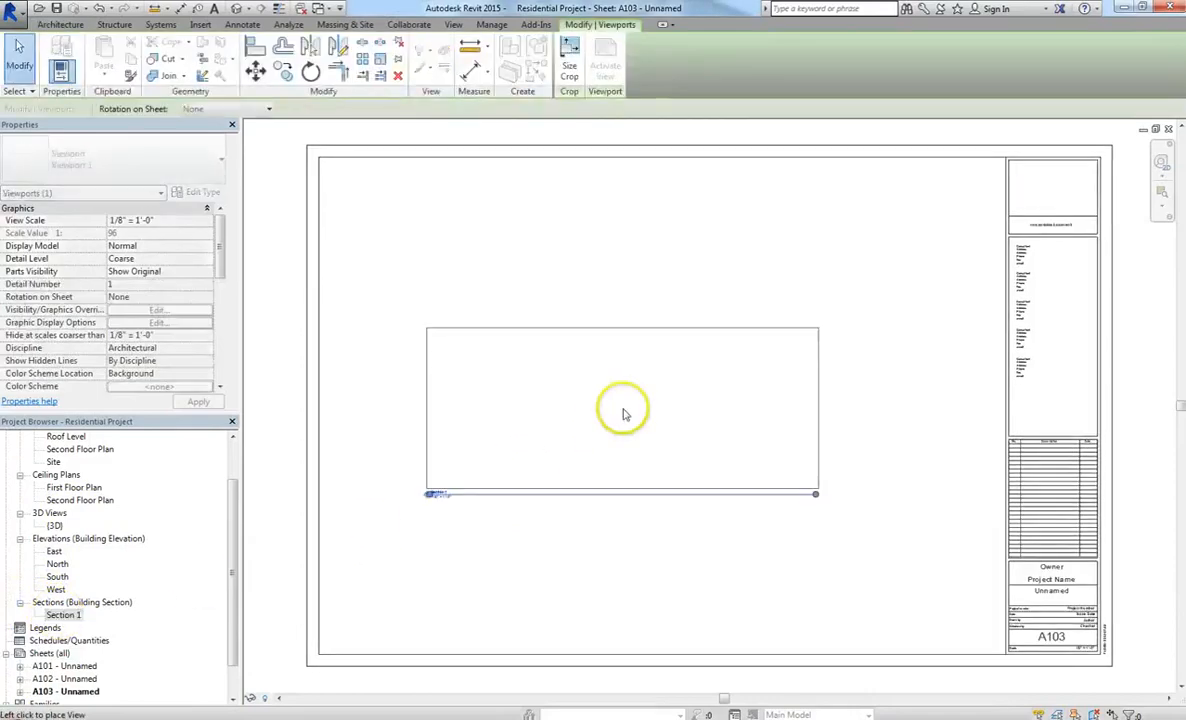
{"action": "left_click", "coordinate": [648, 431]}
{"action": "scroll", "coordinate": [611, 461], "scroll_direction": "up", "scroll_amount": 3}
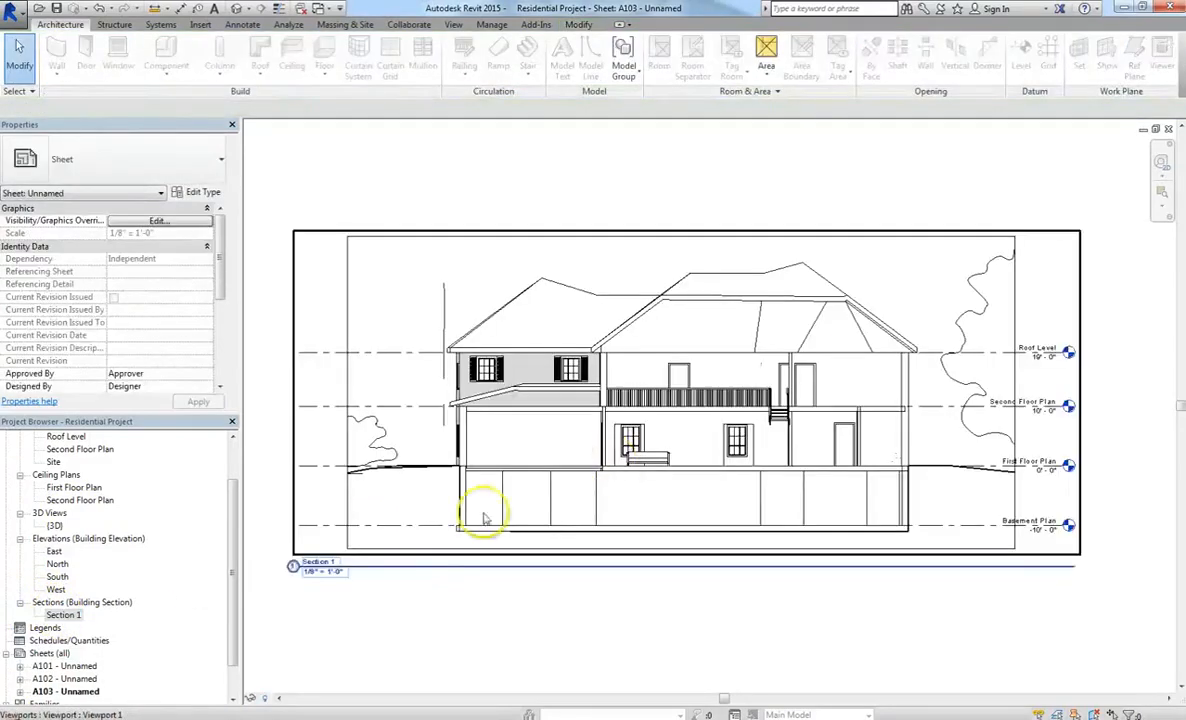
{"action": "scroll", "coordinate": [291, 410], "scroll_direction": "down", "scroll_amount": 4}
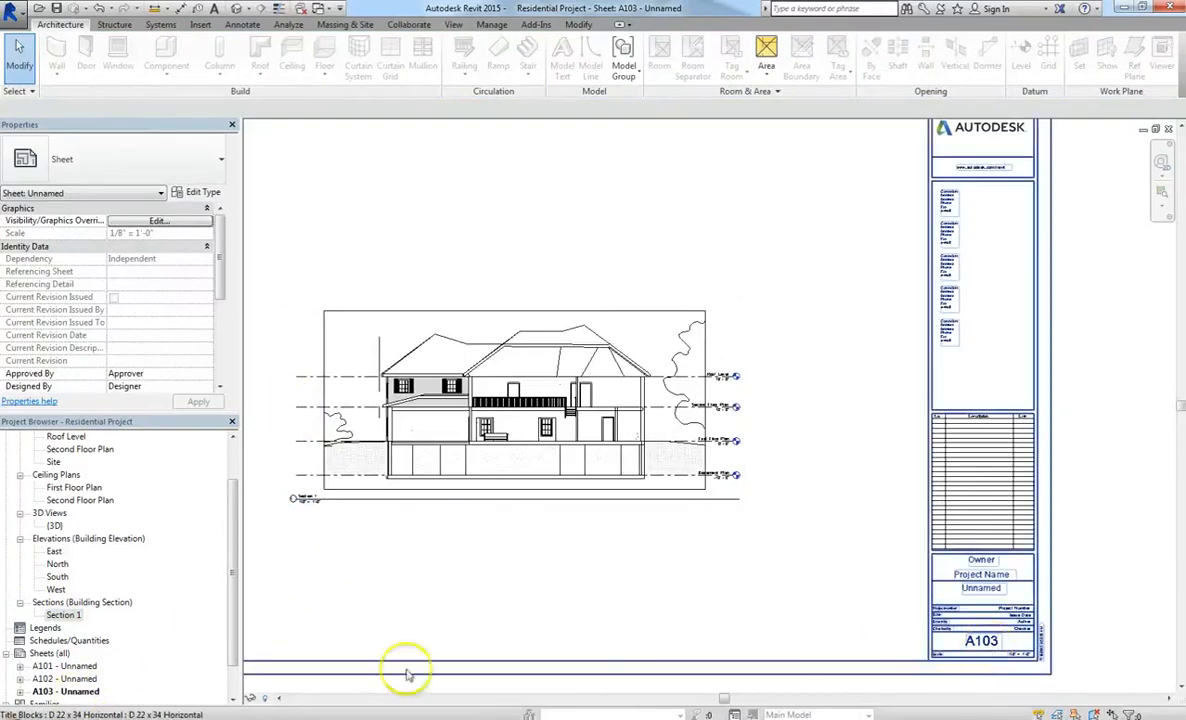
Check the section marker's detail and sheet reference on the floor plan of sheet A101.
{"action": "double_click", "coordinate": [57, 668]}
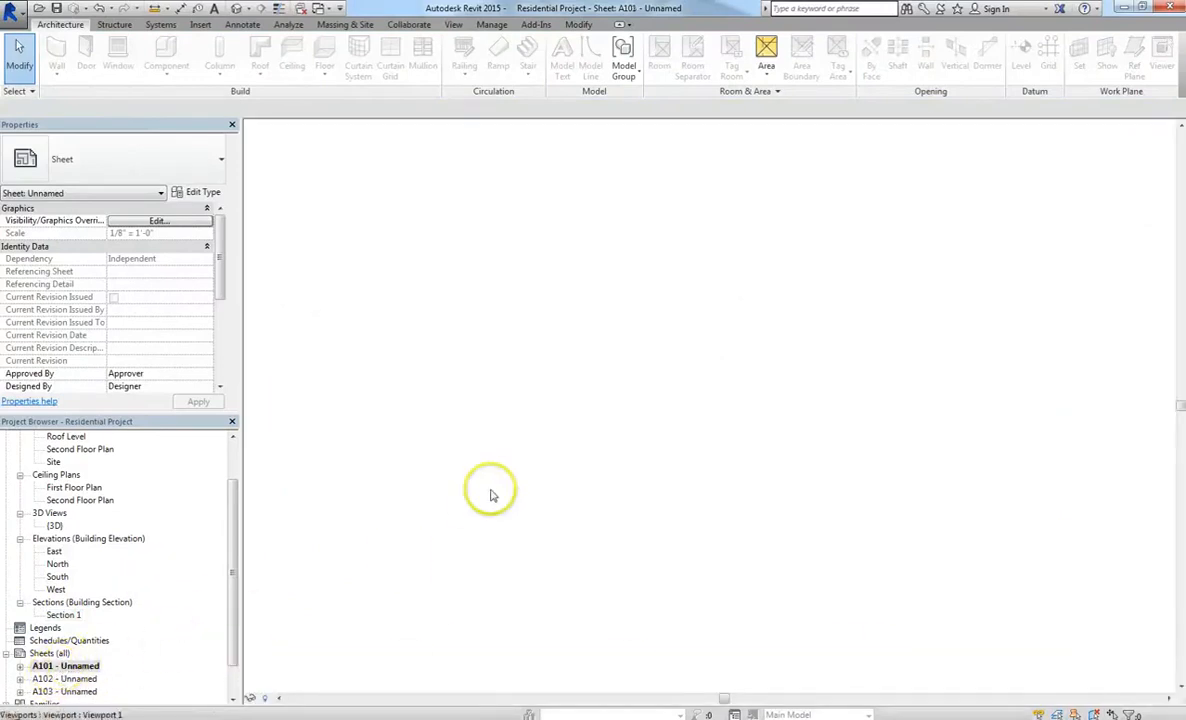
{"action": "scroll", "coordinate": [598, 474], "scroll_direction": "up", "scroll_amount": 4}
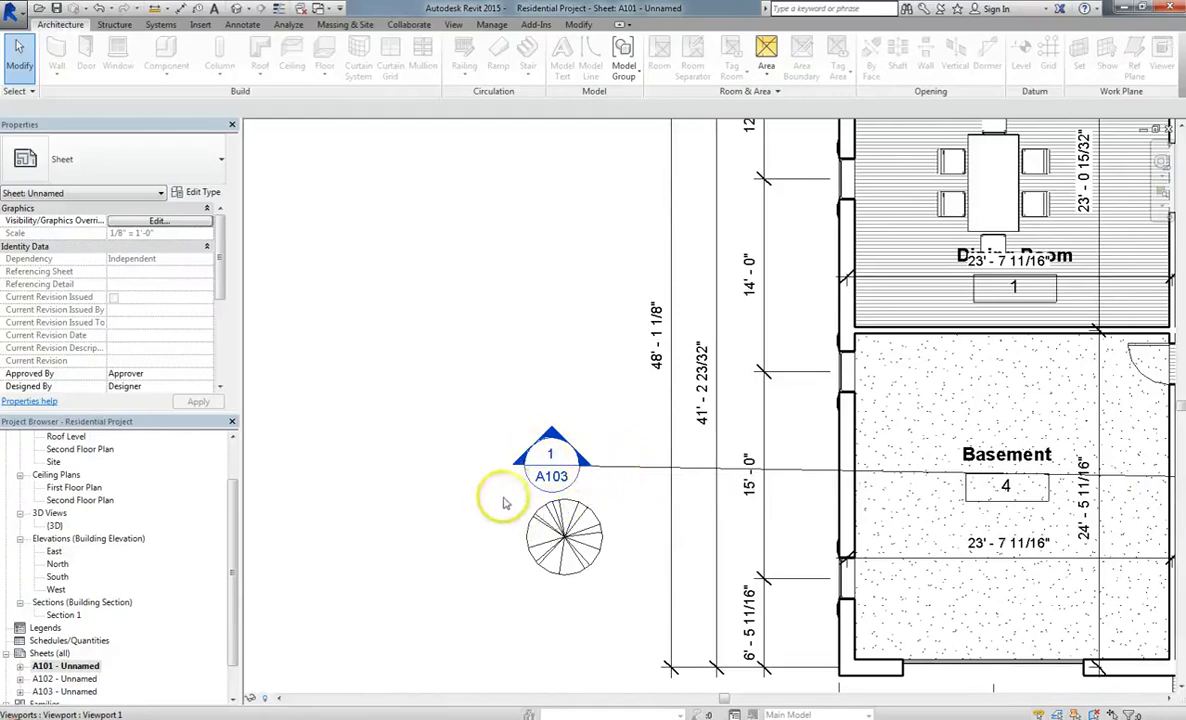
{"action": "left_click", "coordinate": [428, 478]}
{"action": "scroll", "coordinate": [436, 455], "scroll_direction": "down", "scroll_amount": 3}
{"action": "scroll", "coordinate": [436, 455], "scroll_direction": "down", "scroll_amount": 4}
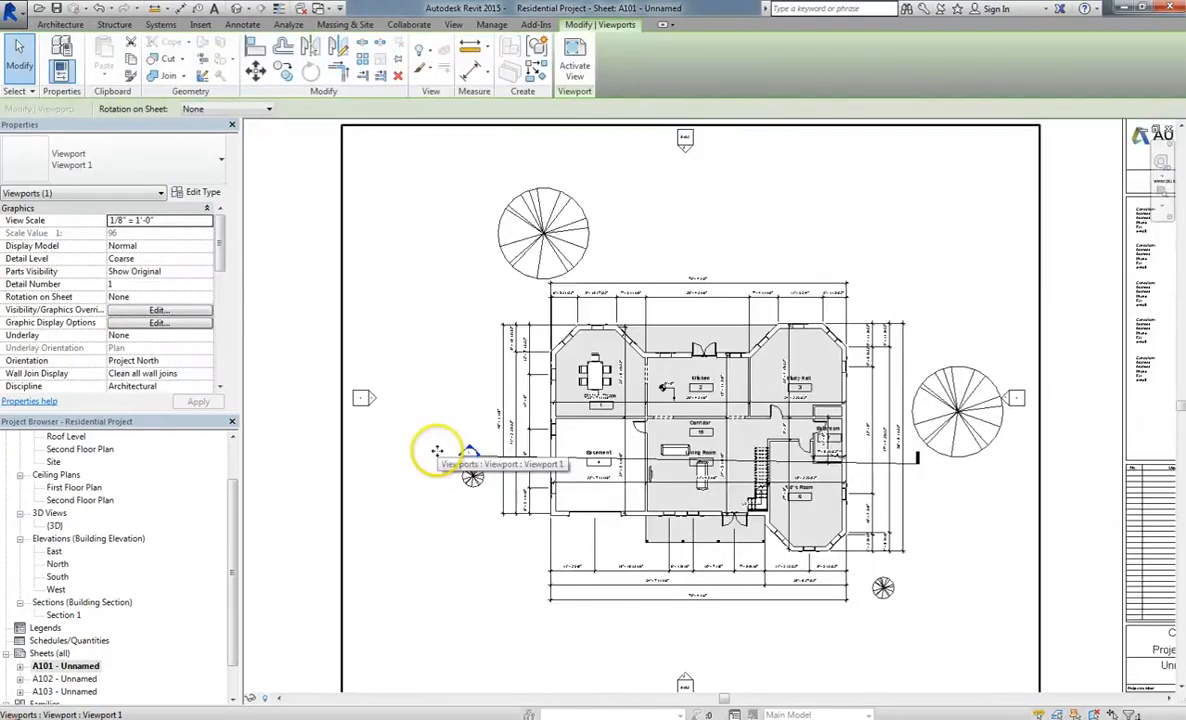
{"action": "left_click", "coordinate": [1070, 540]}
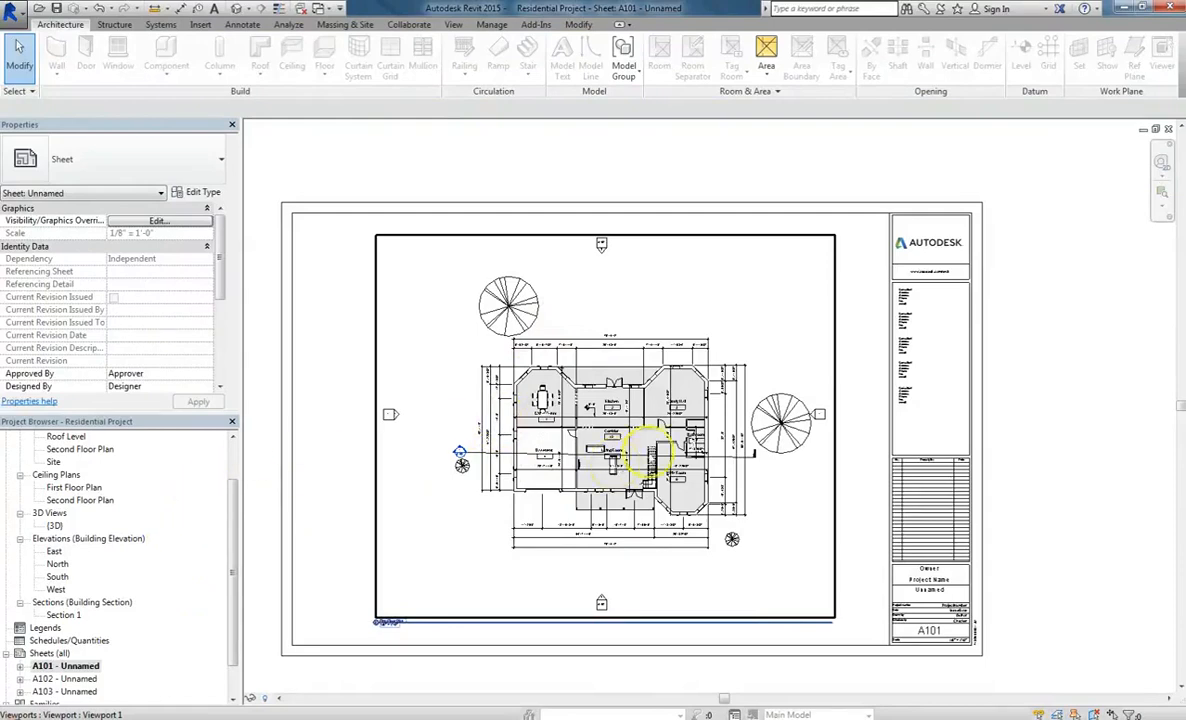
Examine the title block on sheet A101 and its properties, and clear the selection.
{"action": "middle_click_drag", "start_coordinate": [826, 543], "coordinate": [845, 507]}
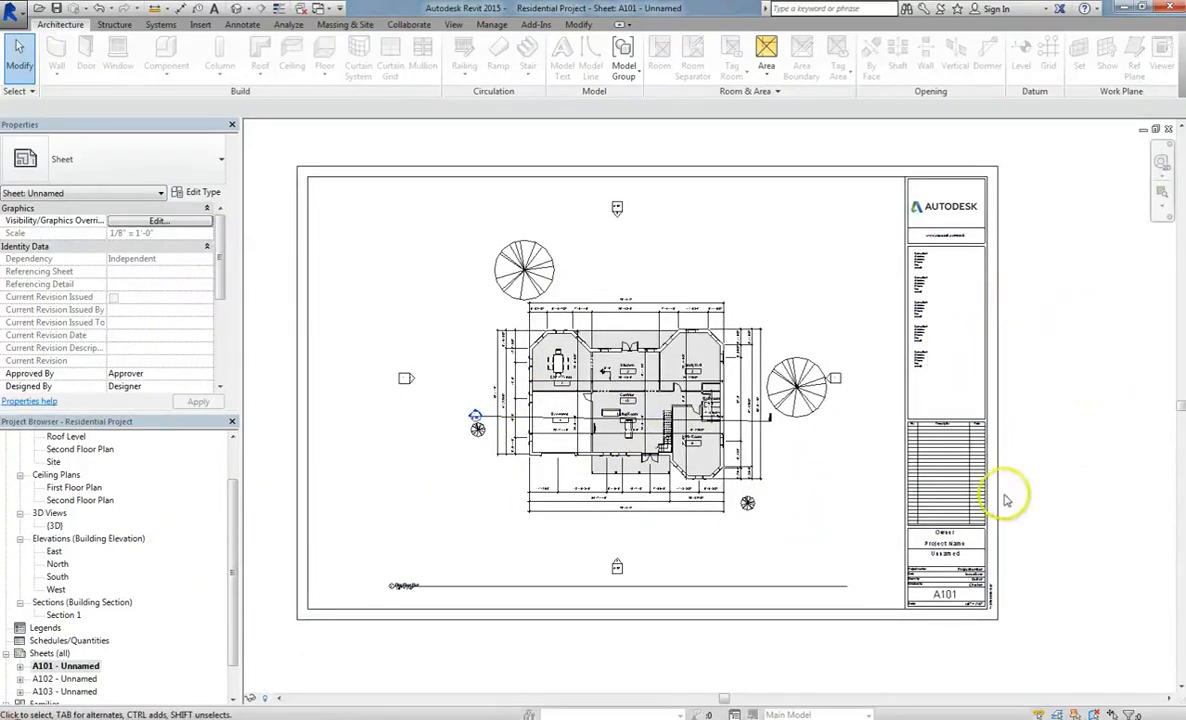
{"action": "left_click", "coordinate": [995, 272]}
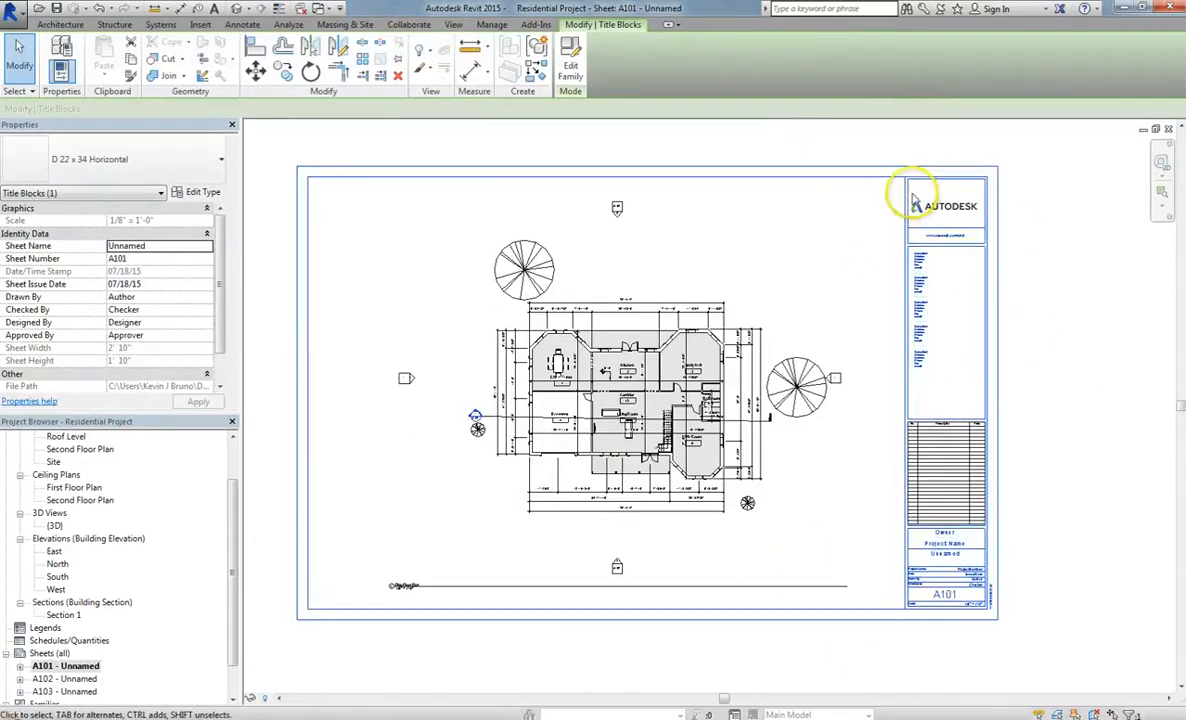
{"action": "left_click", "coordinate": [1019, 392]}
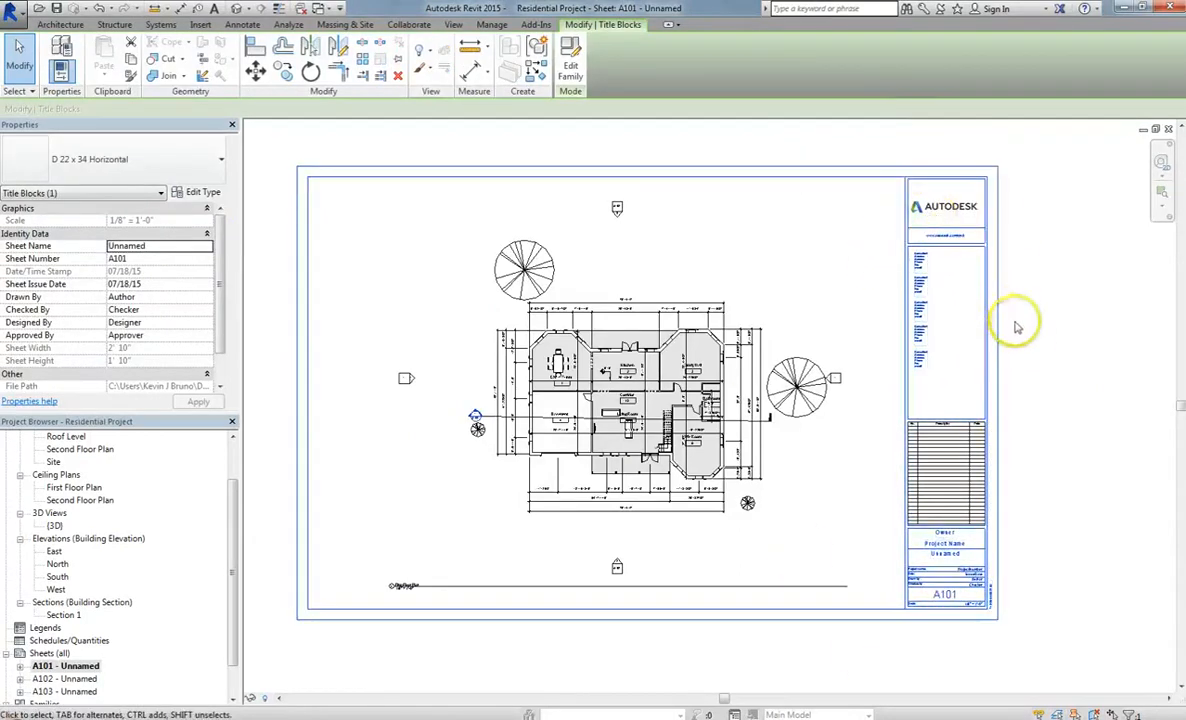
{"action": "left_click", "coordinate": [416, 590]}
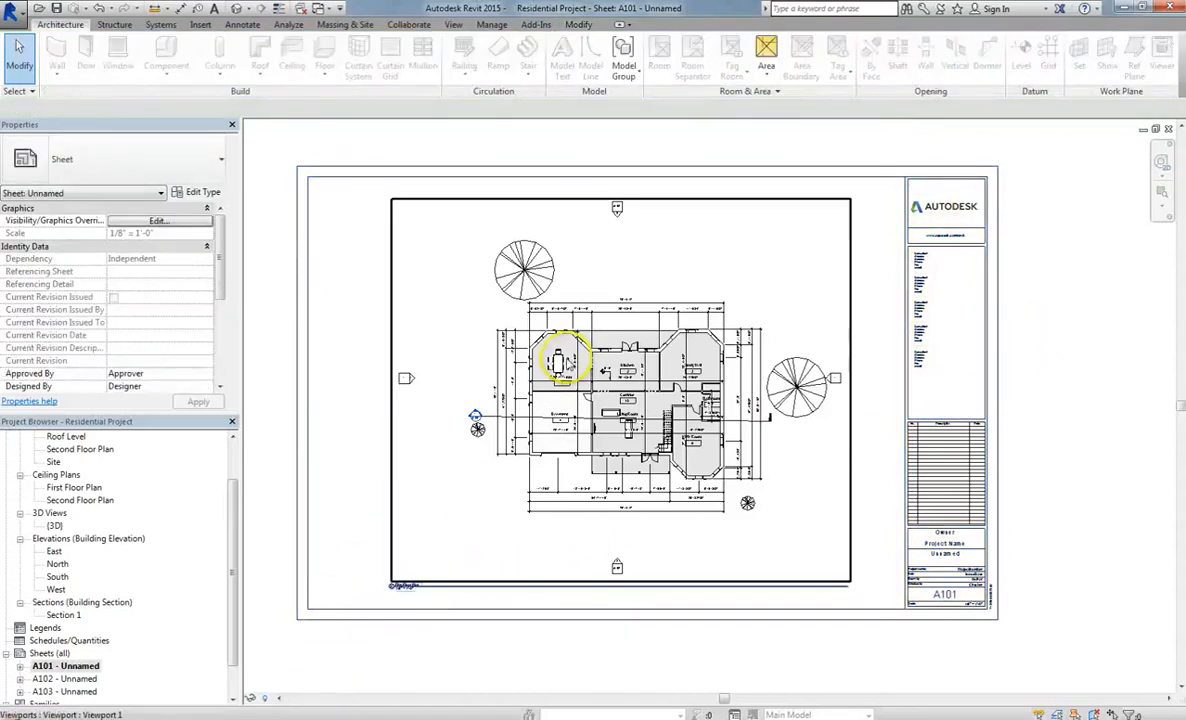
{"action": "key", "text": "Escape"}
Start a print job from sheet A101 and choose Adobe PDF as the printer.
{"action": "left_click", "coordinate": [12, 10]}
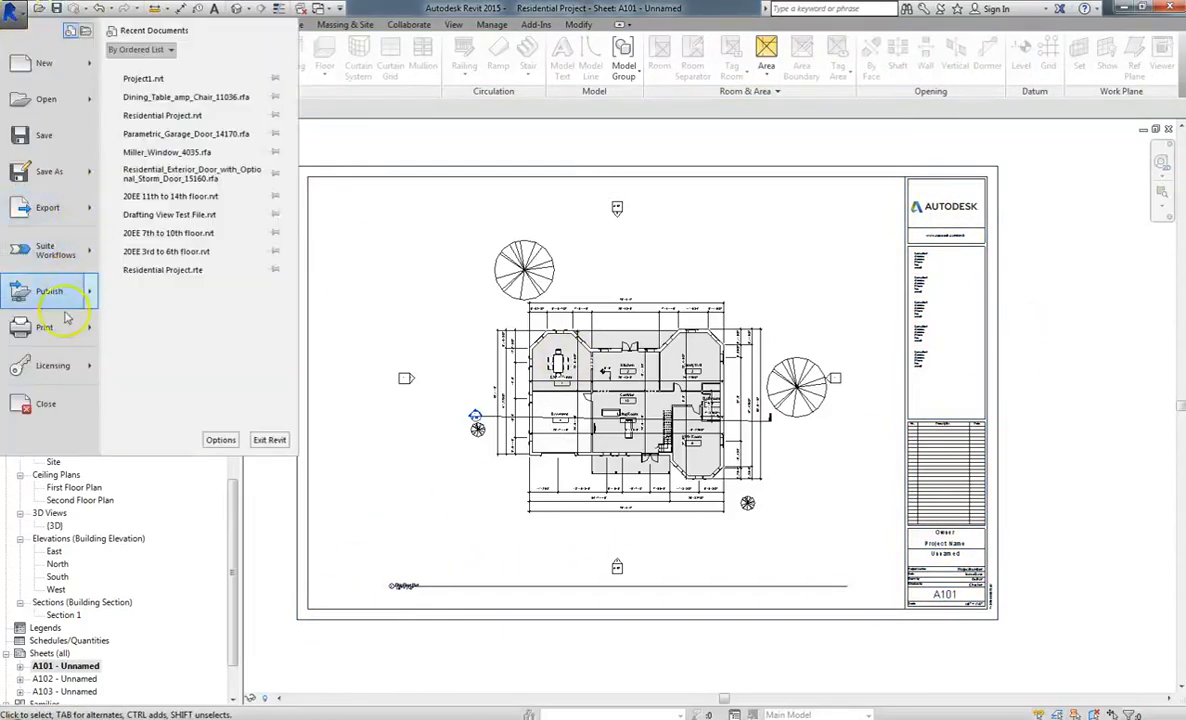
{"action": "left_click", "coordinate": [519, 196]}
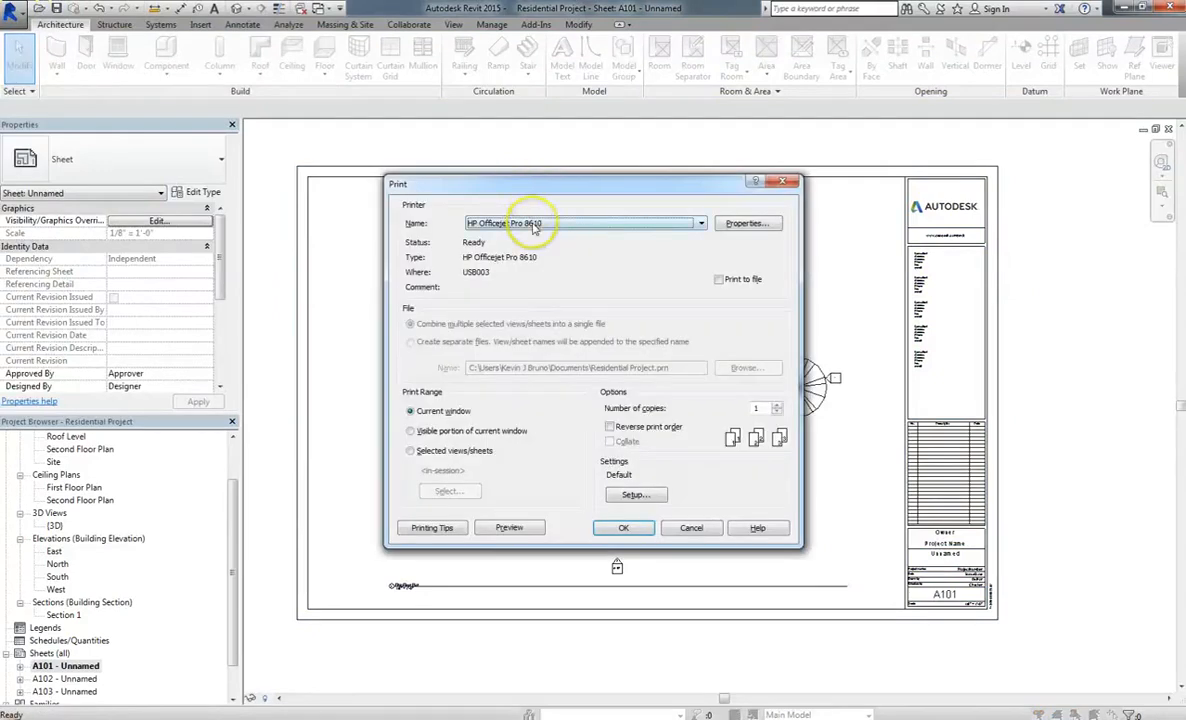
{"action": "left_click", "coordinate": [535, 224]}
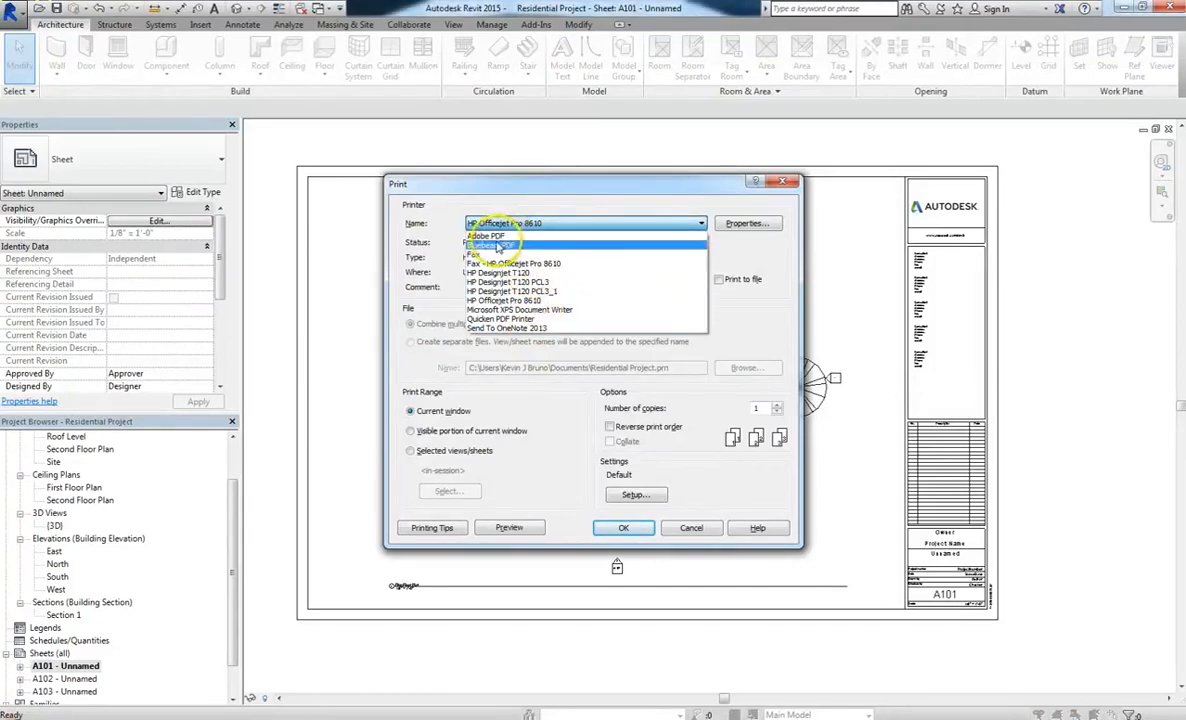
{"action": "left_click", "coordinate": [486, 236]}
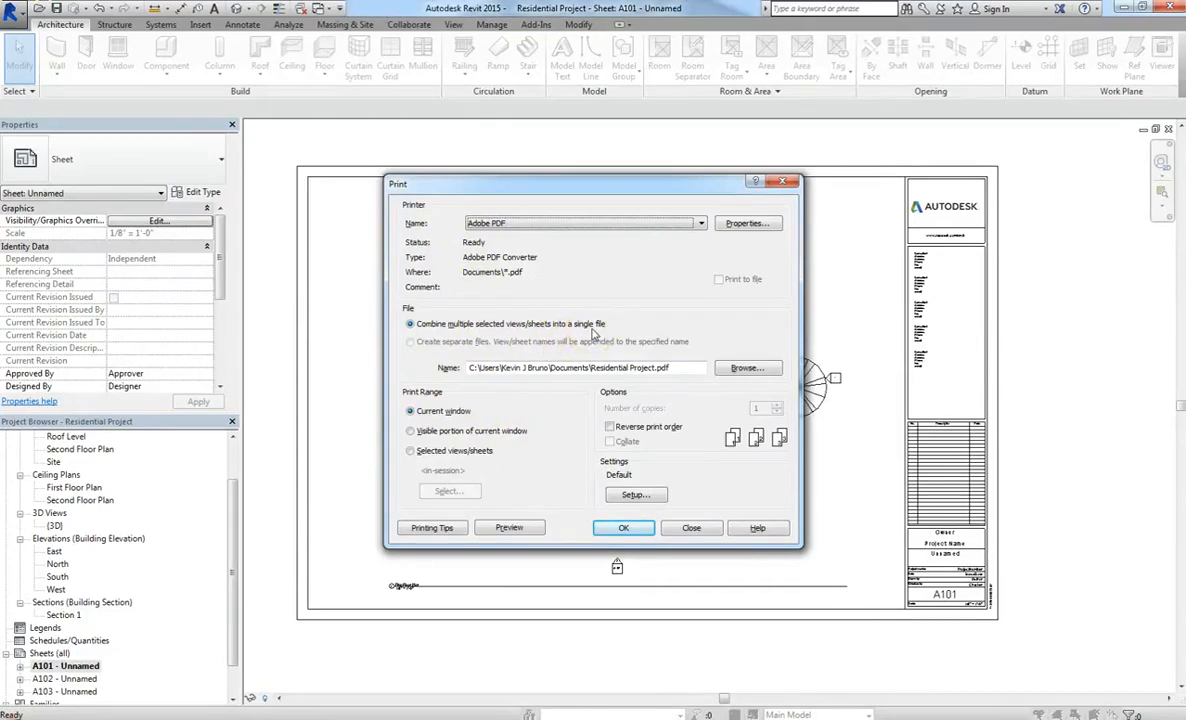
Set the print range to sheets A101, A102 and A103 without saving the selection for future sessions.
{"action": "left_click", "coordinate": [455, 451]}
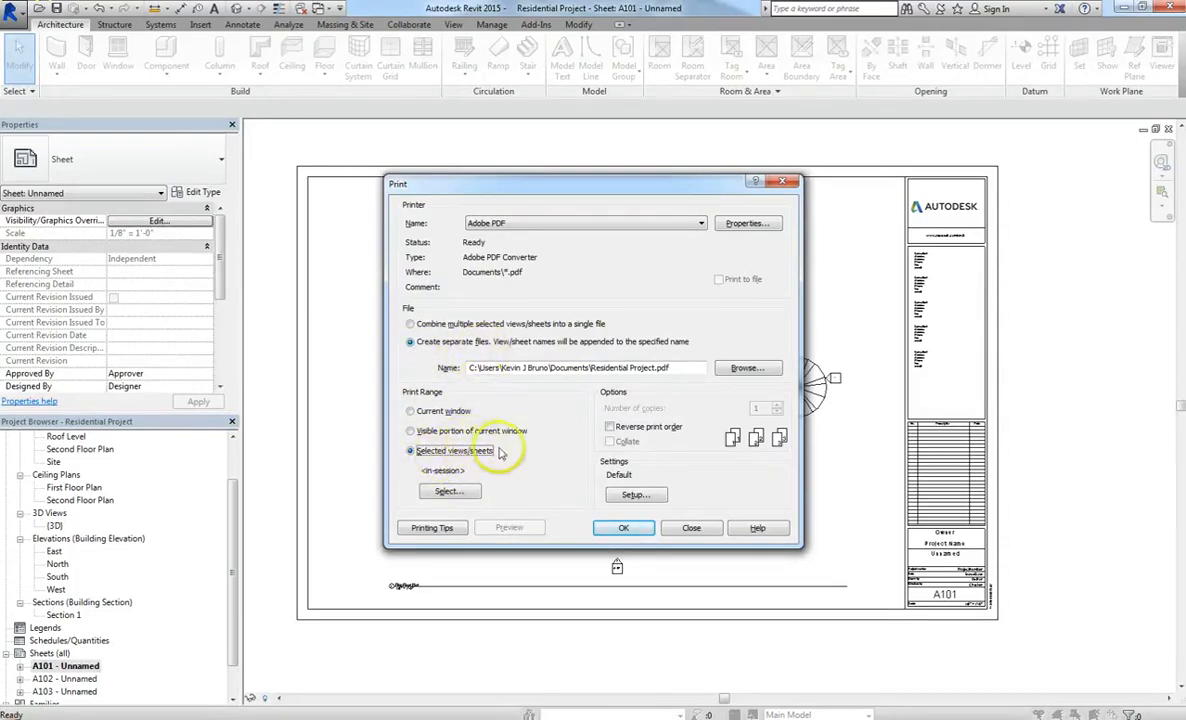
{"action": "left_click", "coordinate": [449, 491]}
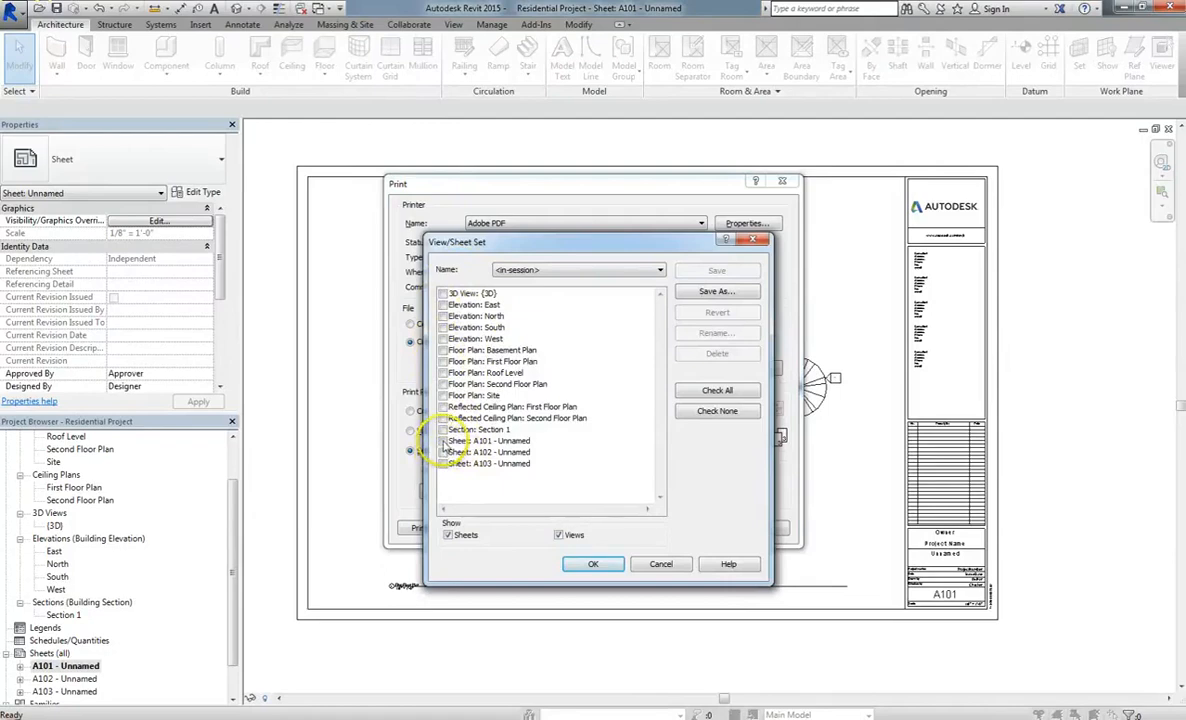
{"action": "left_click", "coordinate": [443, 441]}
{"action": "left_click", "coordinate": [443, 452]}
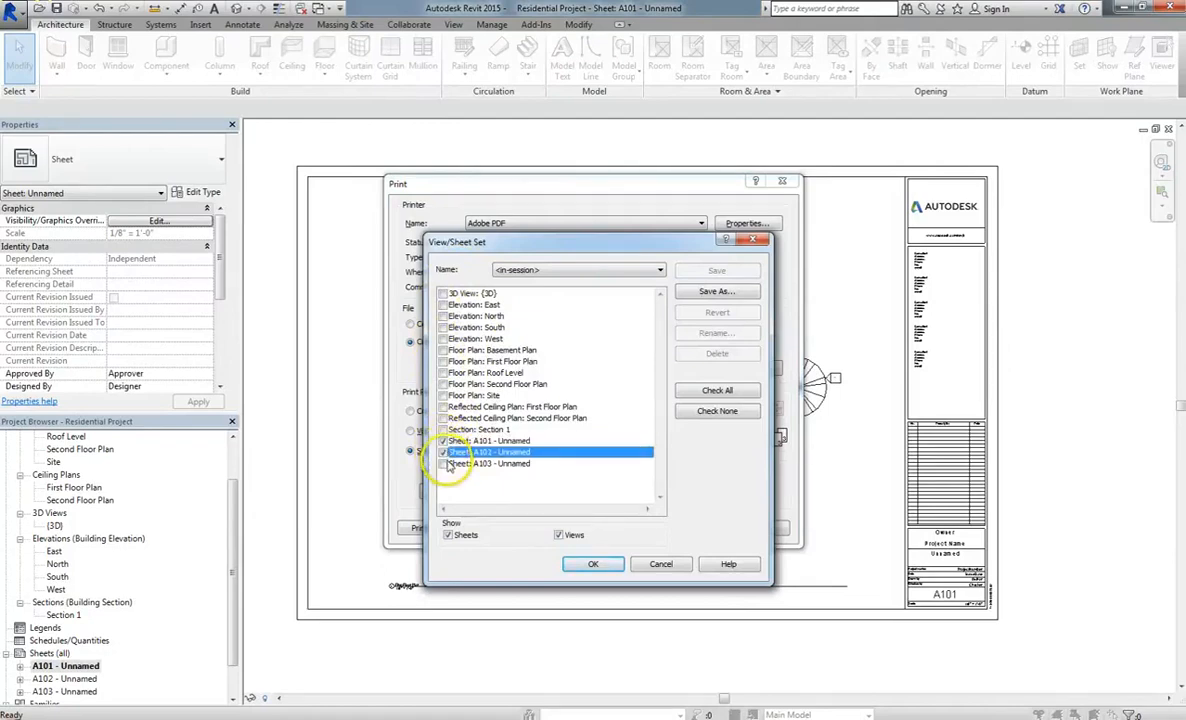
{"action": "left_click", "coordinate": [443, 464]}
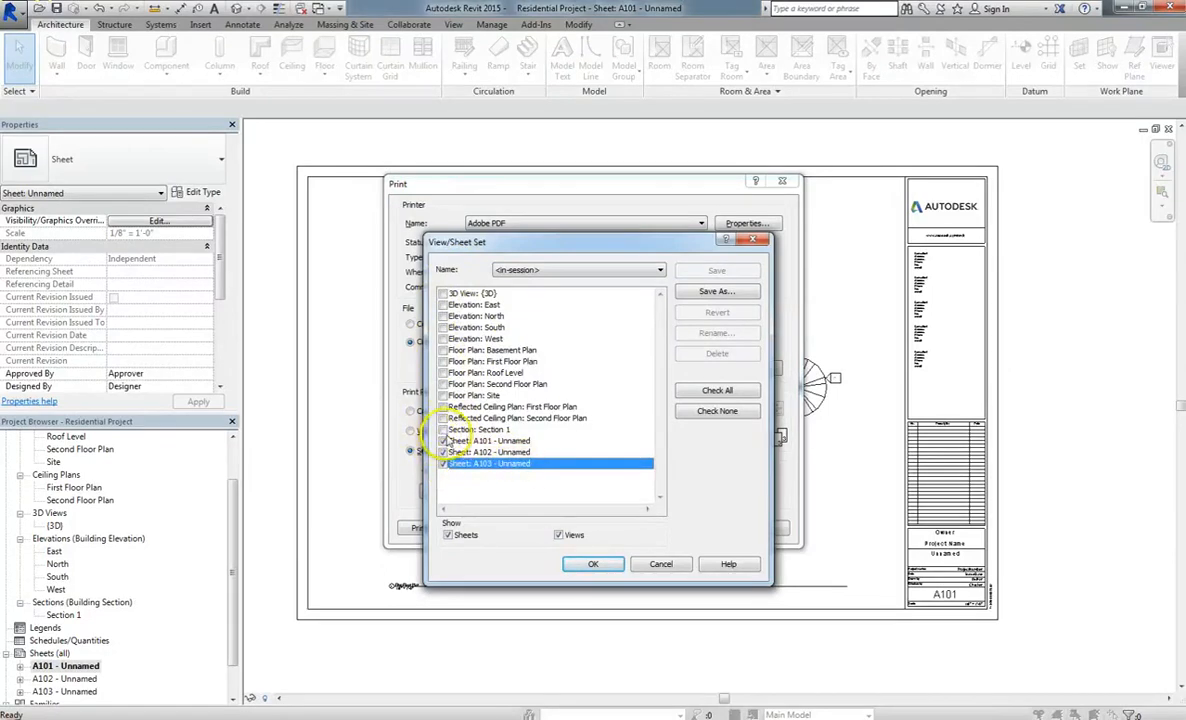
{"action": "left_click", "coordinate": [595, 565]}
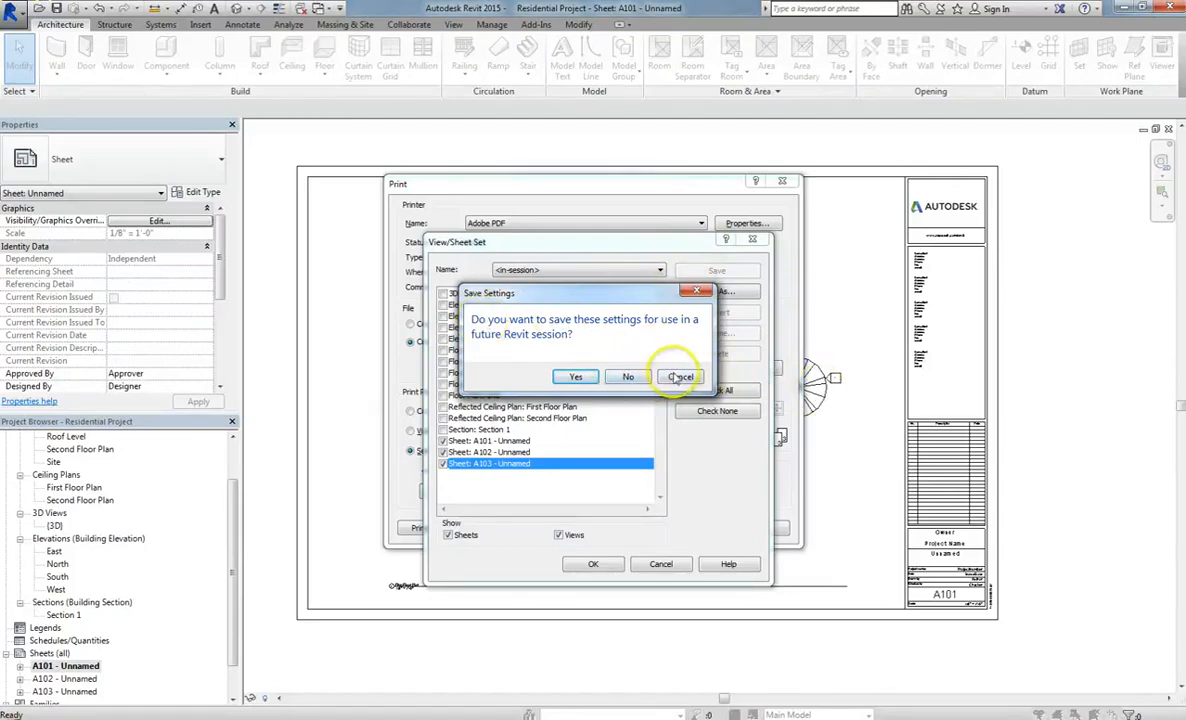
{"action": "left_click", "coordinate": [636, 379]}
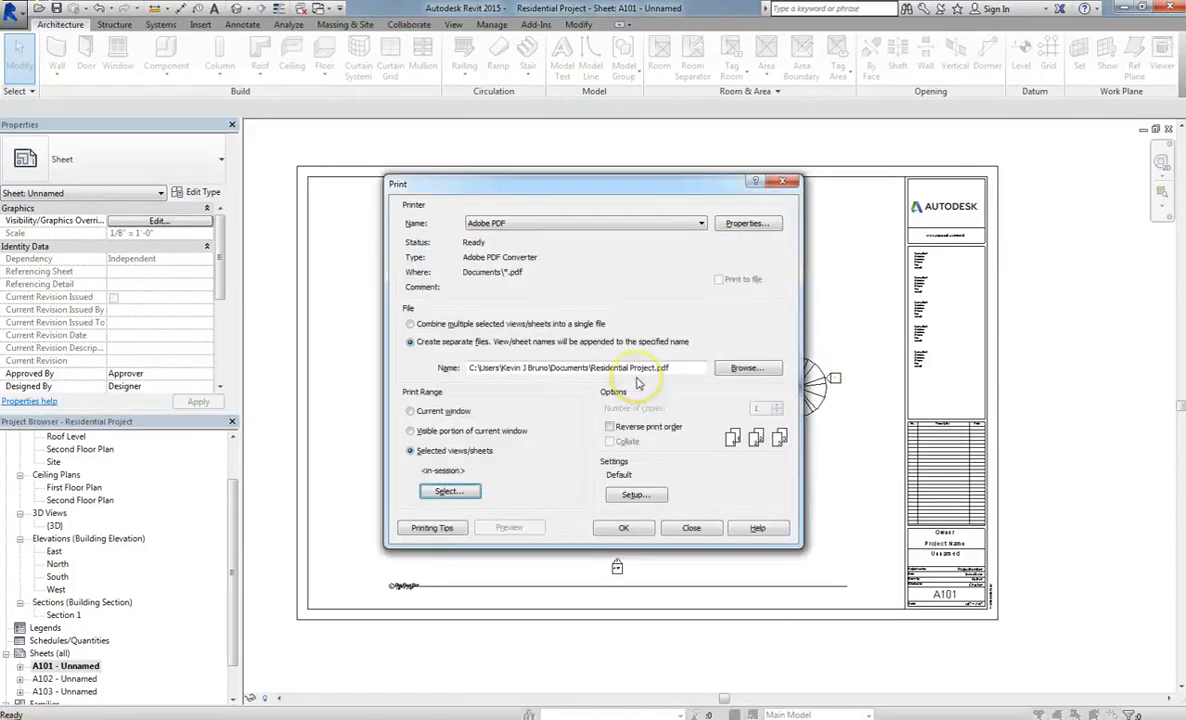
Recheck the selected sheet set and have the sheets combined into a single PDF file.
{"action": "left_click", "coordinate": [449, 491]}
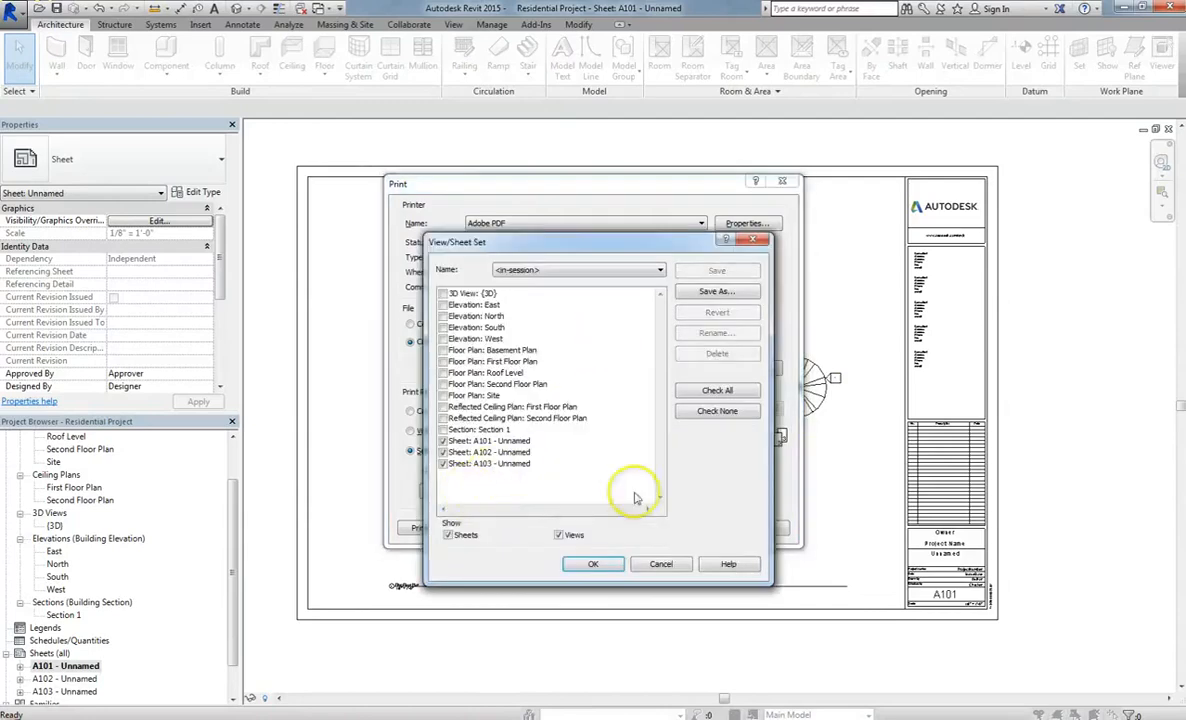
{"action": "left_click", "coordinate": [654, 637]}
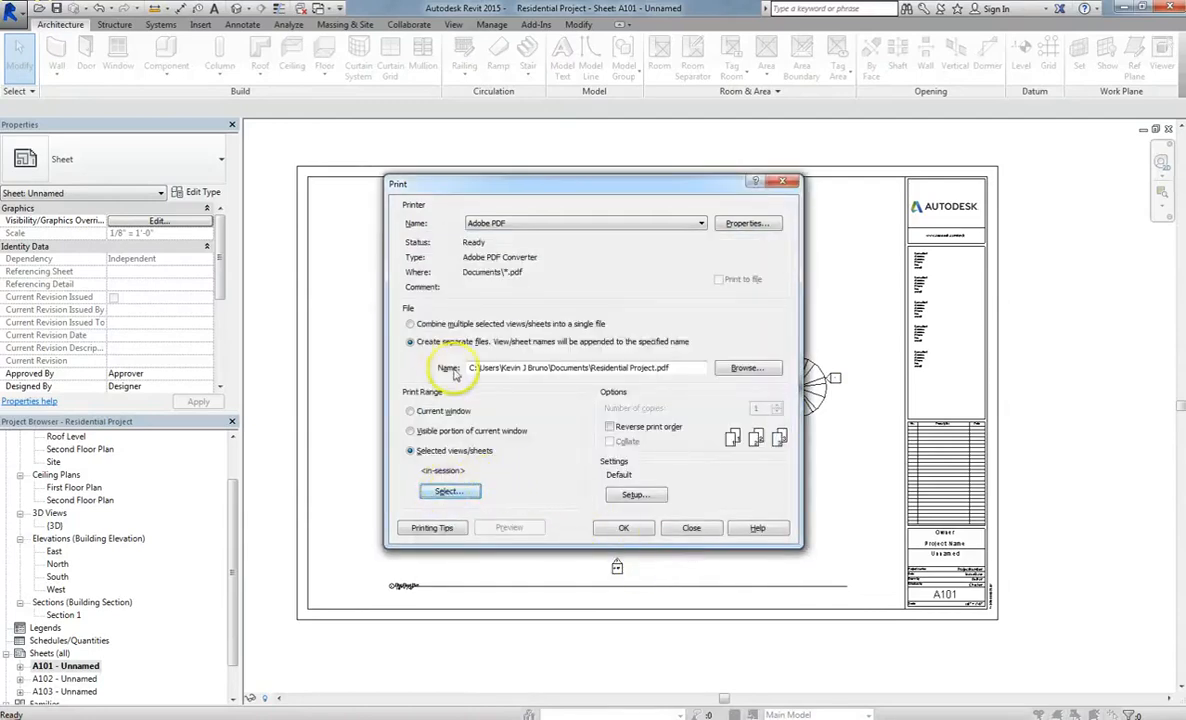
{"action": "left_click", "coordinate": [411, 324]}
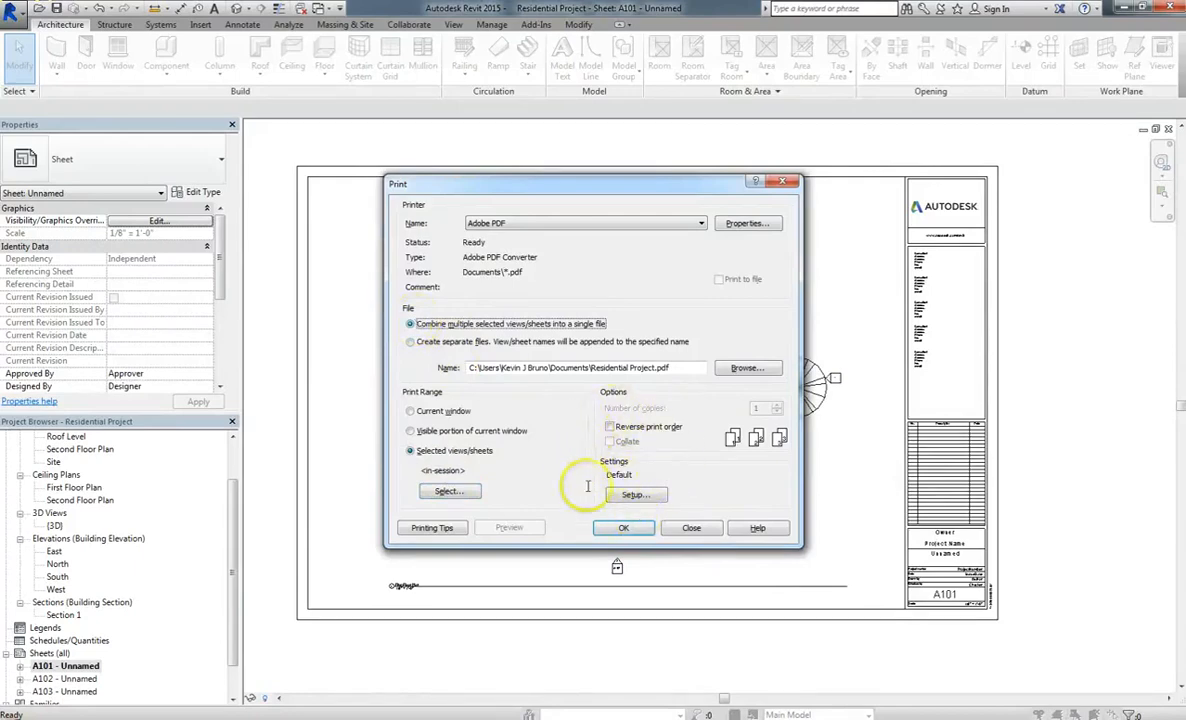
In the print setup, set the paper size to ARCH D and the zoom to 100% size.
{"action": "left_click", "coordinate": [630, 494]}
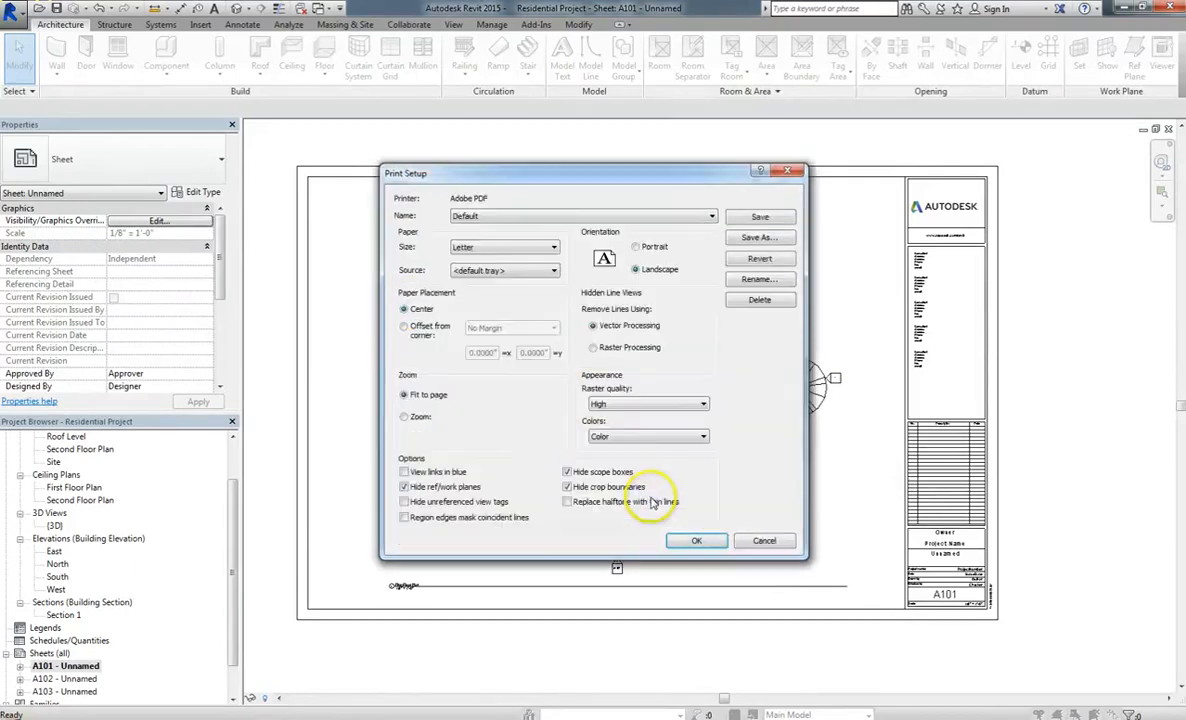
{"action": "left_click", "coordinate": [522, 247]}
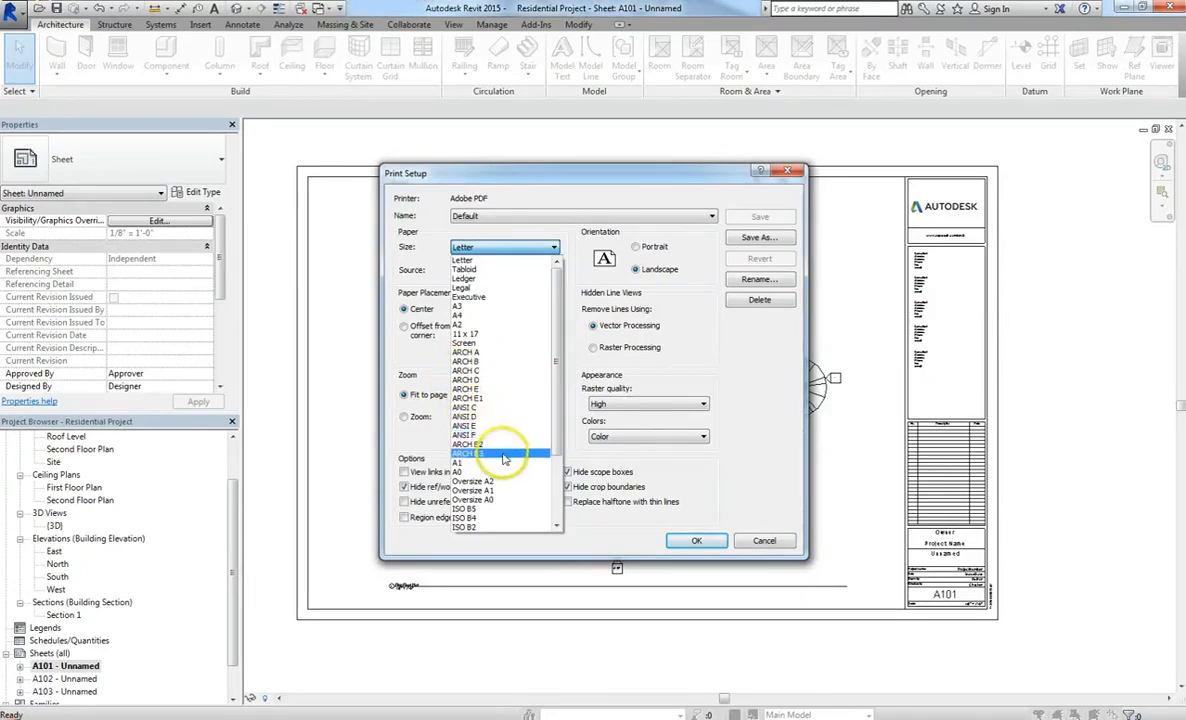
{"action": "left_click", "coordinate": [481, 381]}
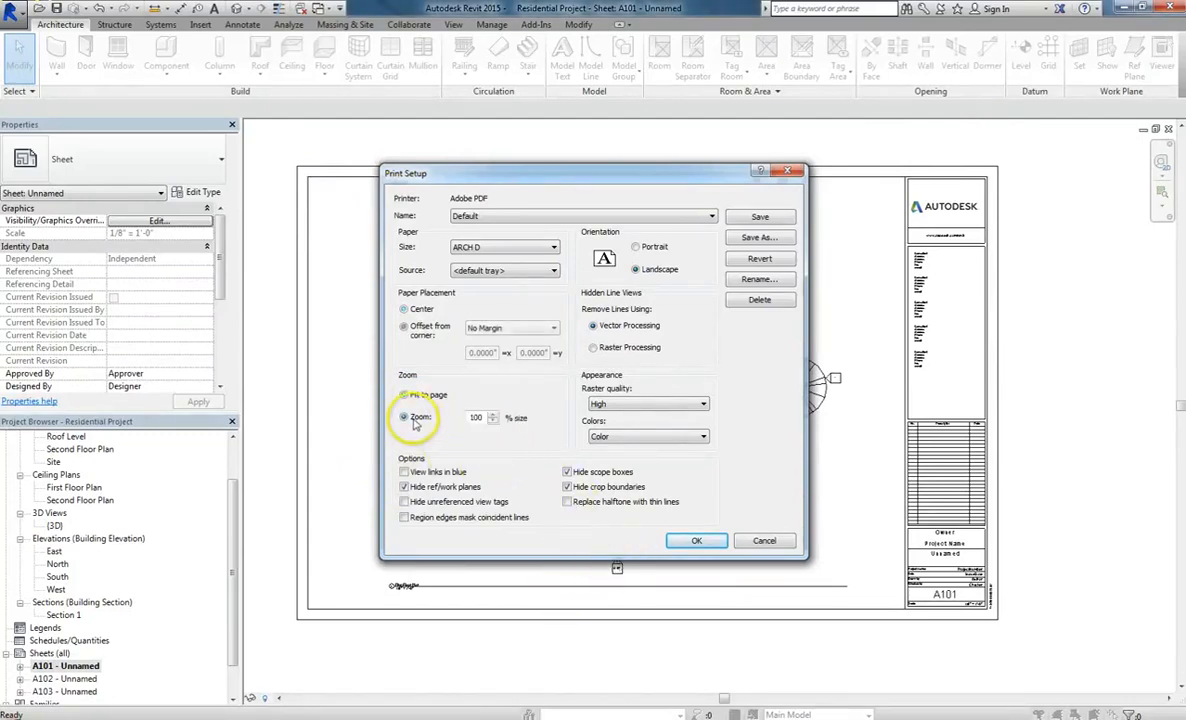
Center the paper placement and hide unreferenced view tags in the print setup.
{"action": "left_click", "coordinate": [414, 324]}
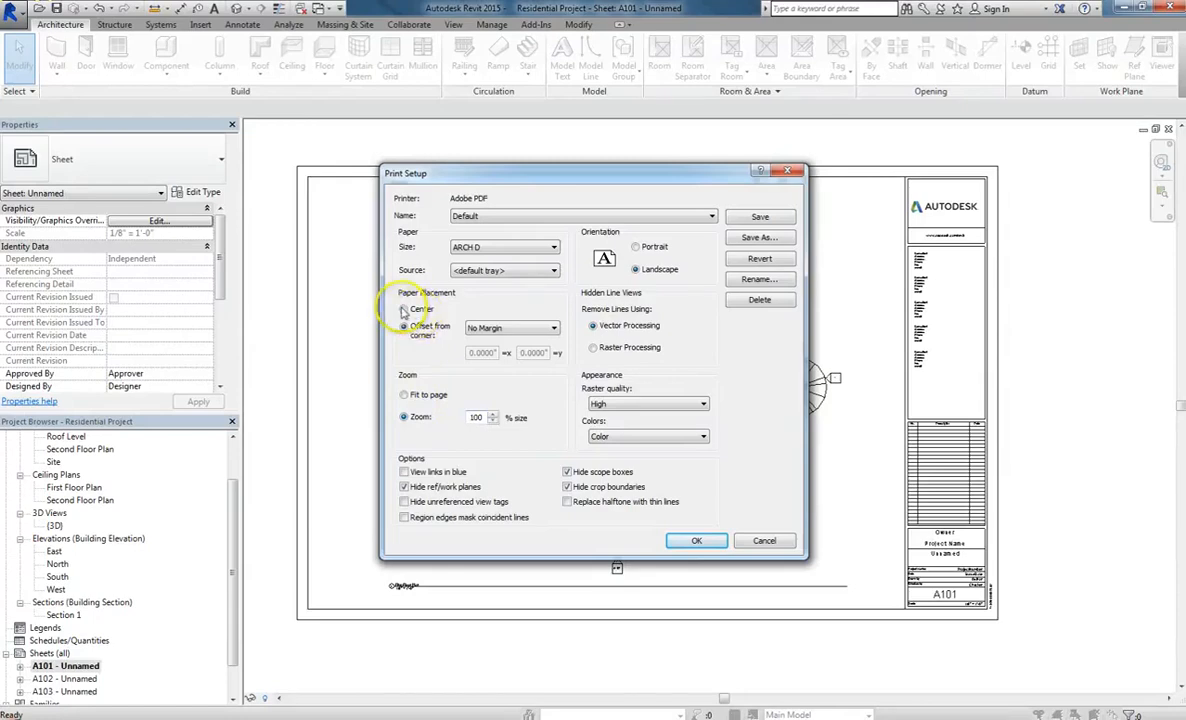
{"action": "left_click", "coordinate": [447, 307]}
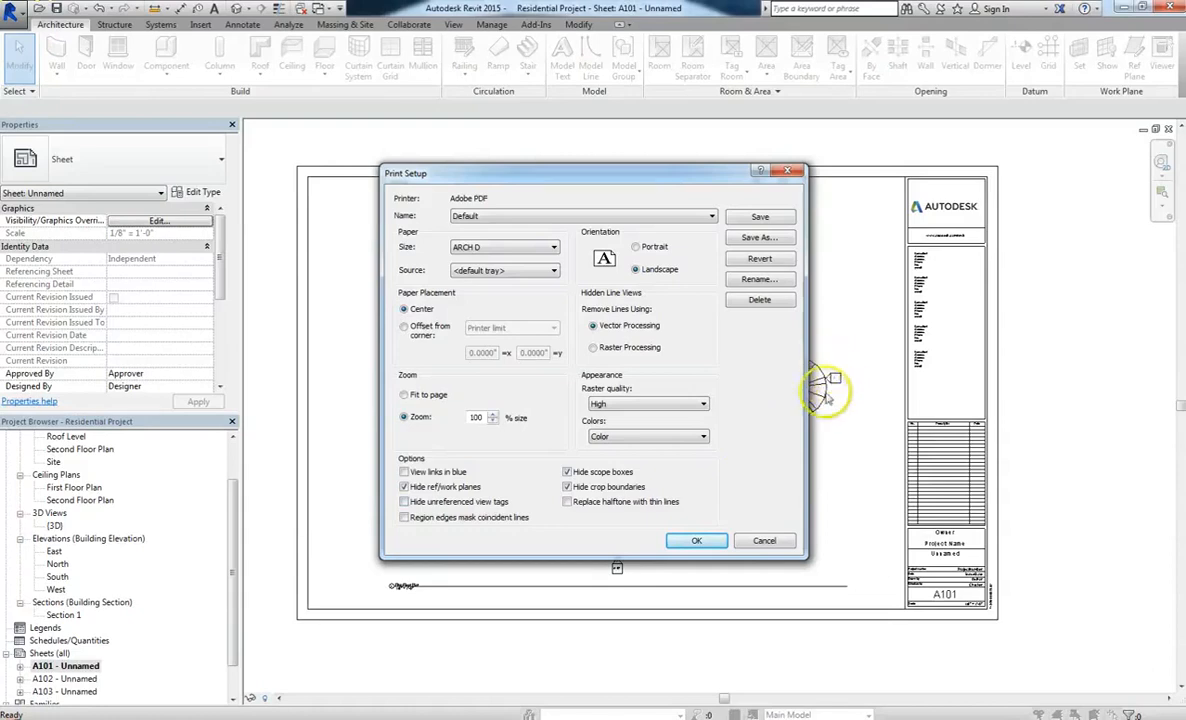
{"action": "left_click", "coordinate": [480, 504]}
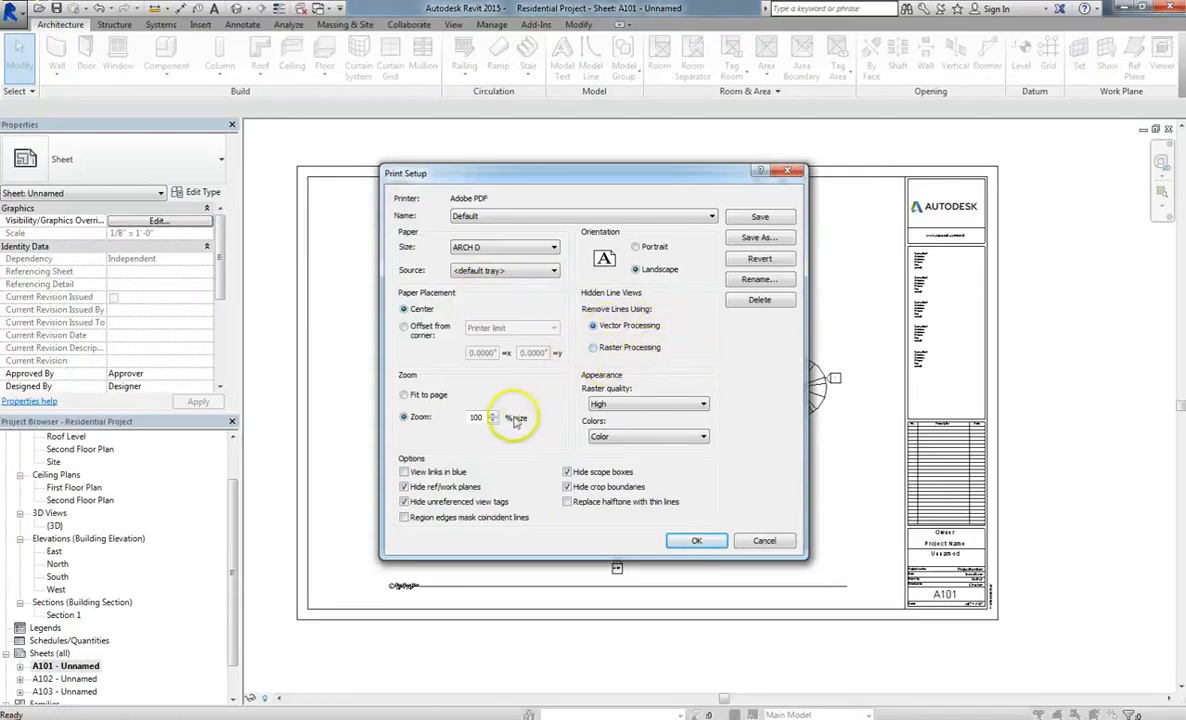
Keep the raster quality at High and the colors at Color, and accept the print setup.
{"action": "left_click", "coordinate": [607, 404]}
{"action": "left_click", "coordinate": [603, 435]}
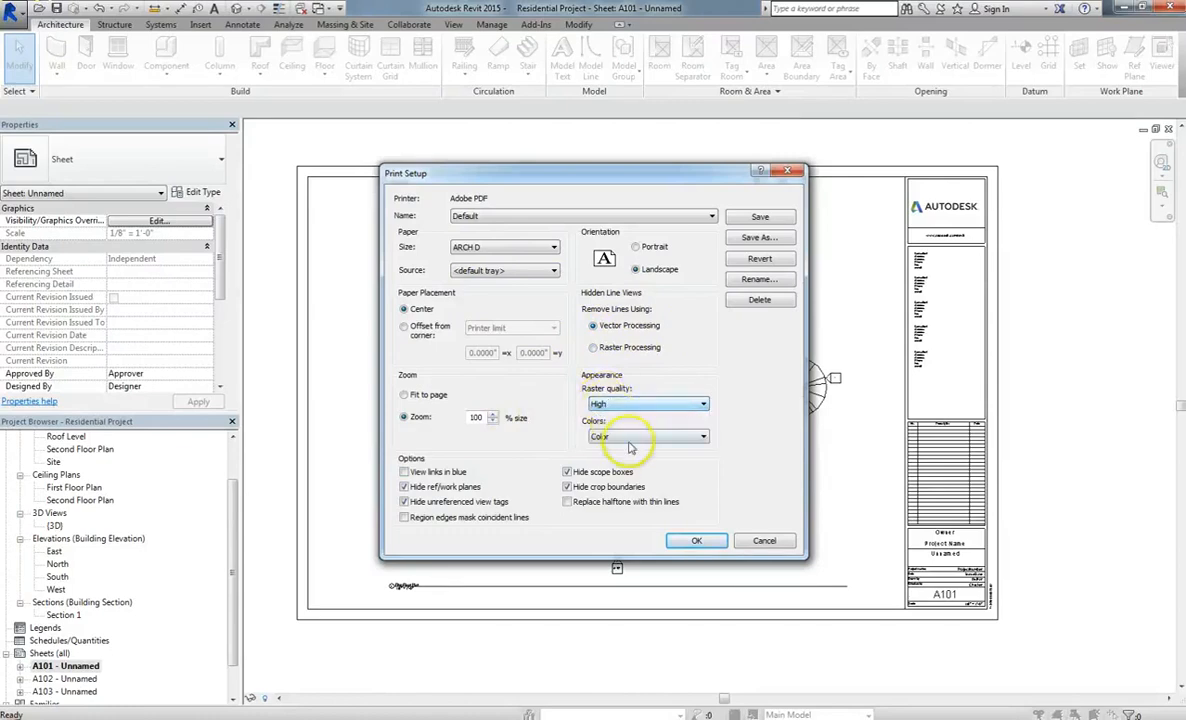
{"action": "left_click", "coordinate": [628, 437]}
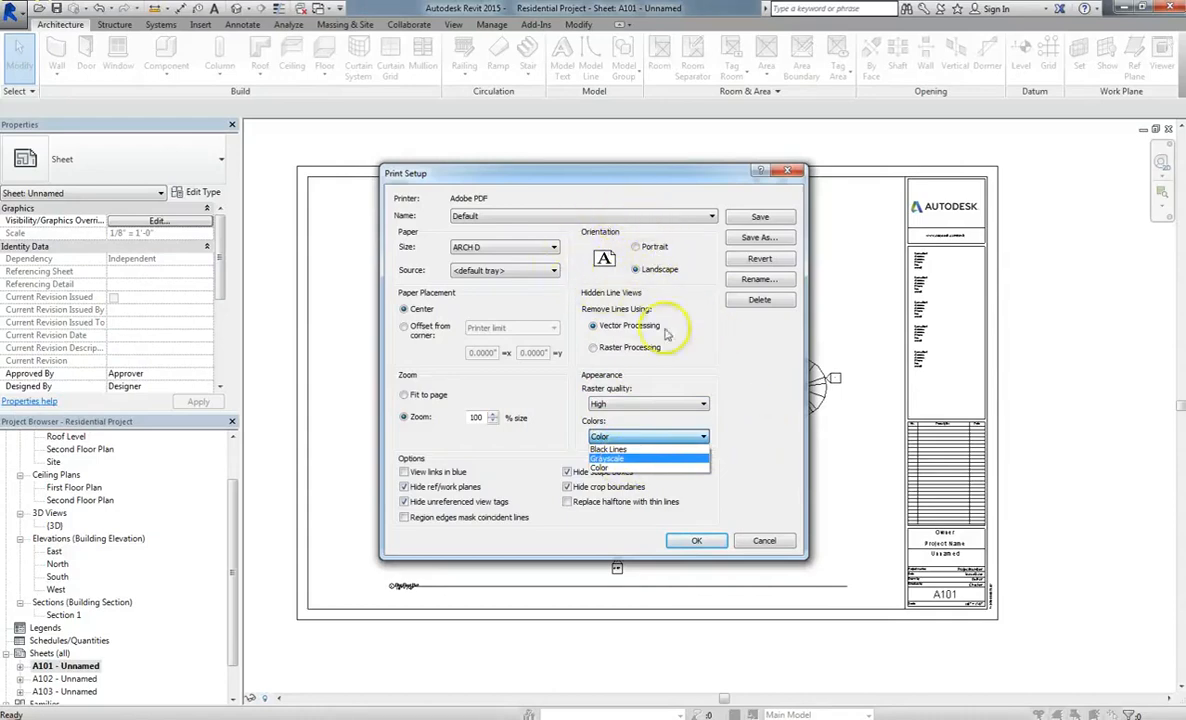
{"action": "left_click", "coordinate": [748, 405]}
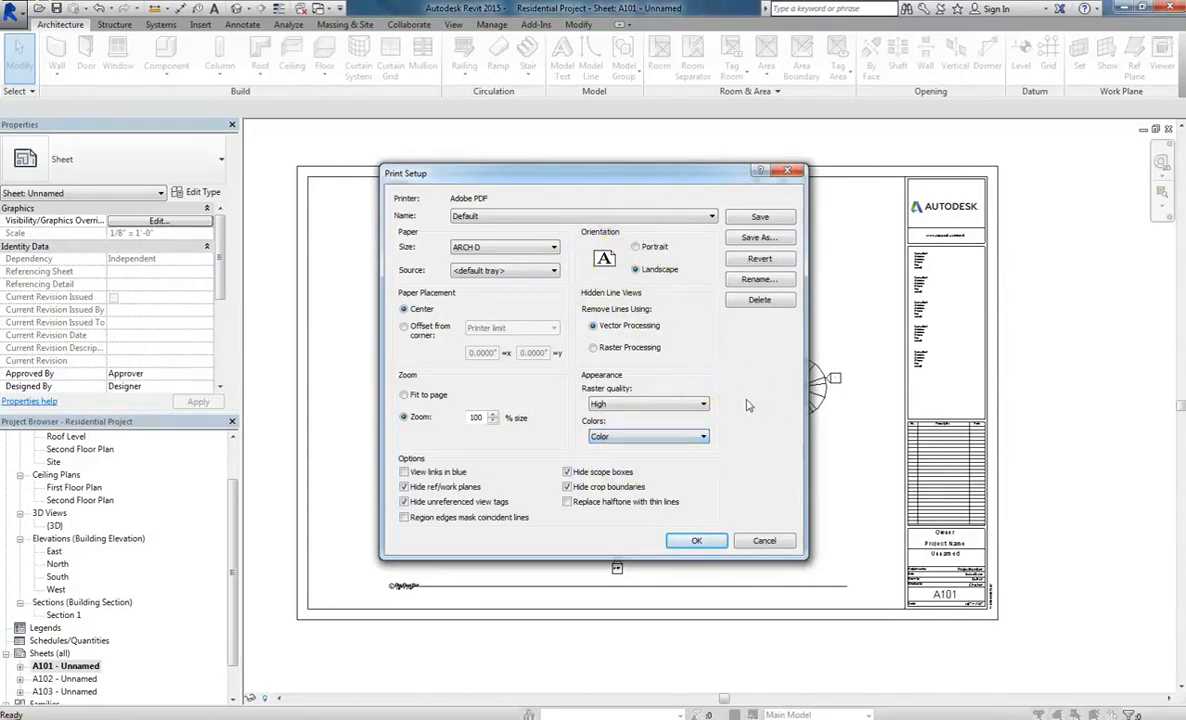
{"action": "left_click", "coordinate": [683, 530]}
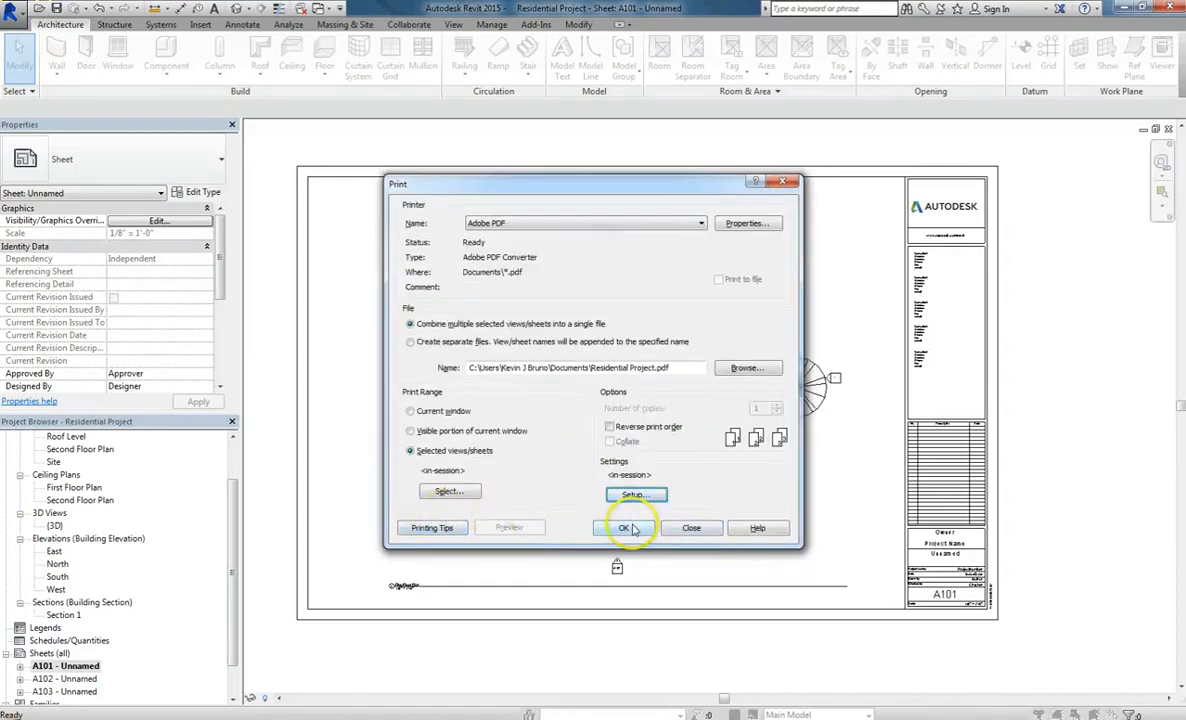
Preview the print of the current window, inspect the A101 floor plan up close, and close the preview.
{"action": "left_click", "coordinate": [410, 411]}
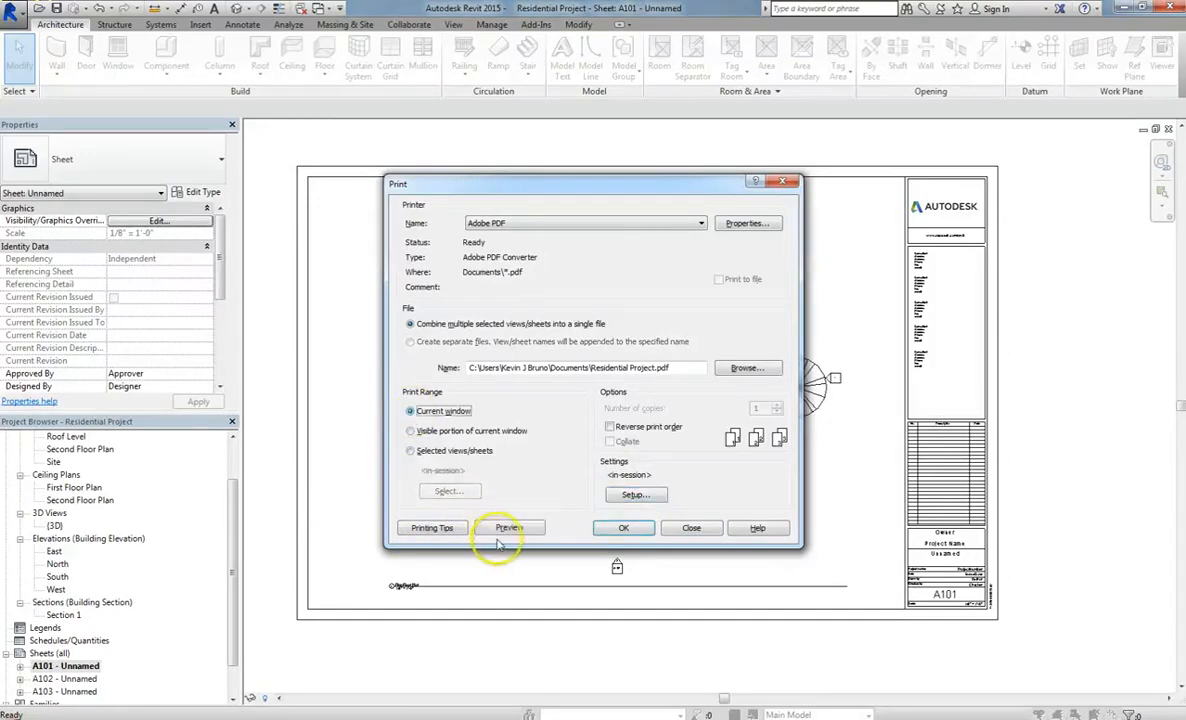
{"action": "left_click", "coordinate": [510, 530]}
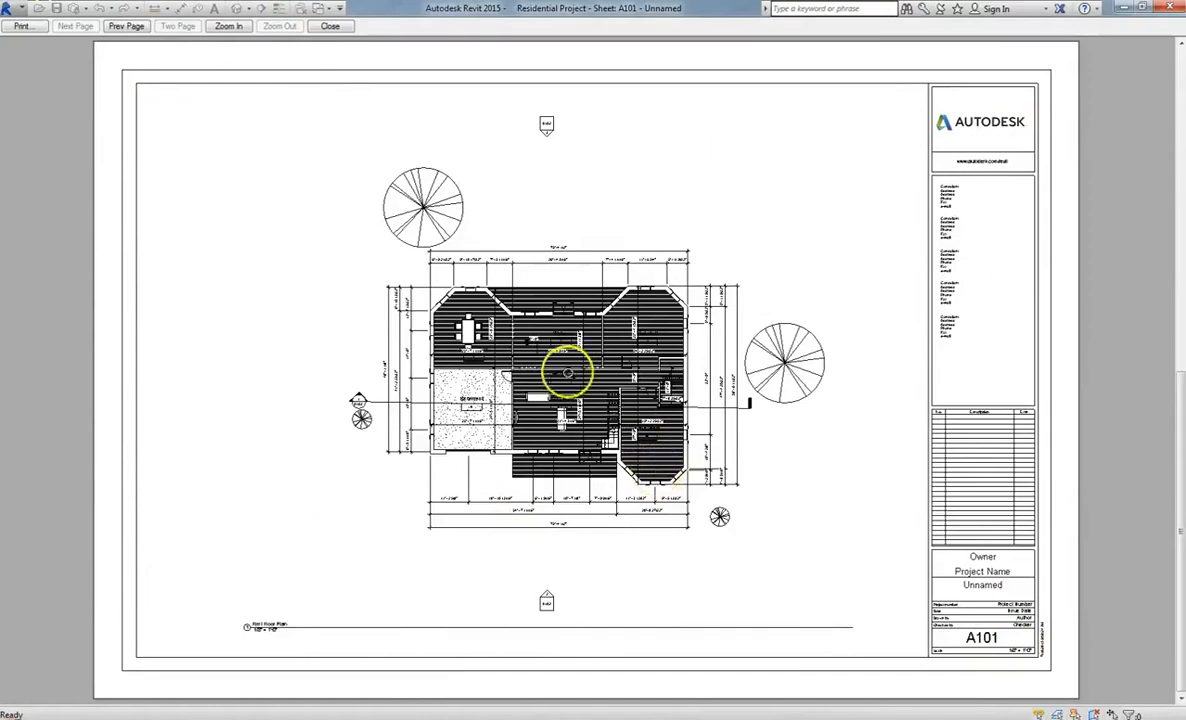
{"action": "left_click", "coordinate": [561, 418]}
{"action": "left_click", "coordinate": [598, 365]}
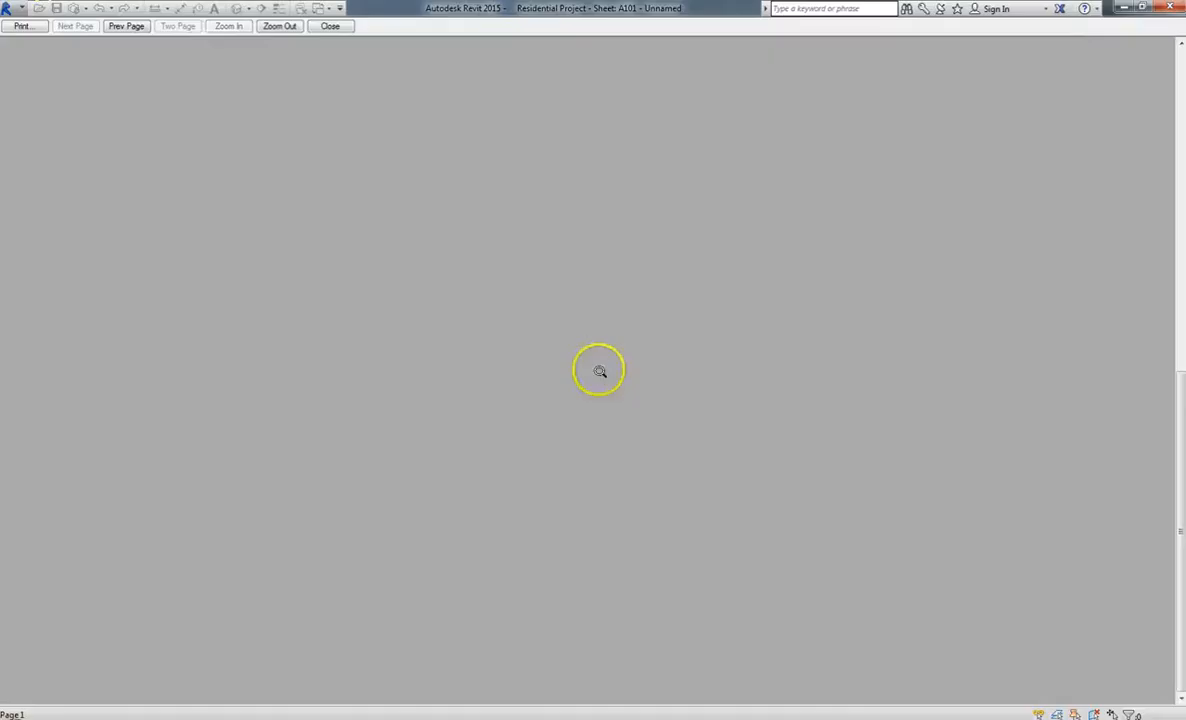
{"action": "left_click", "coordinate": [580, 395]}
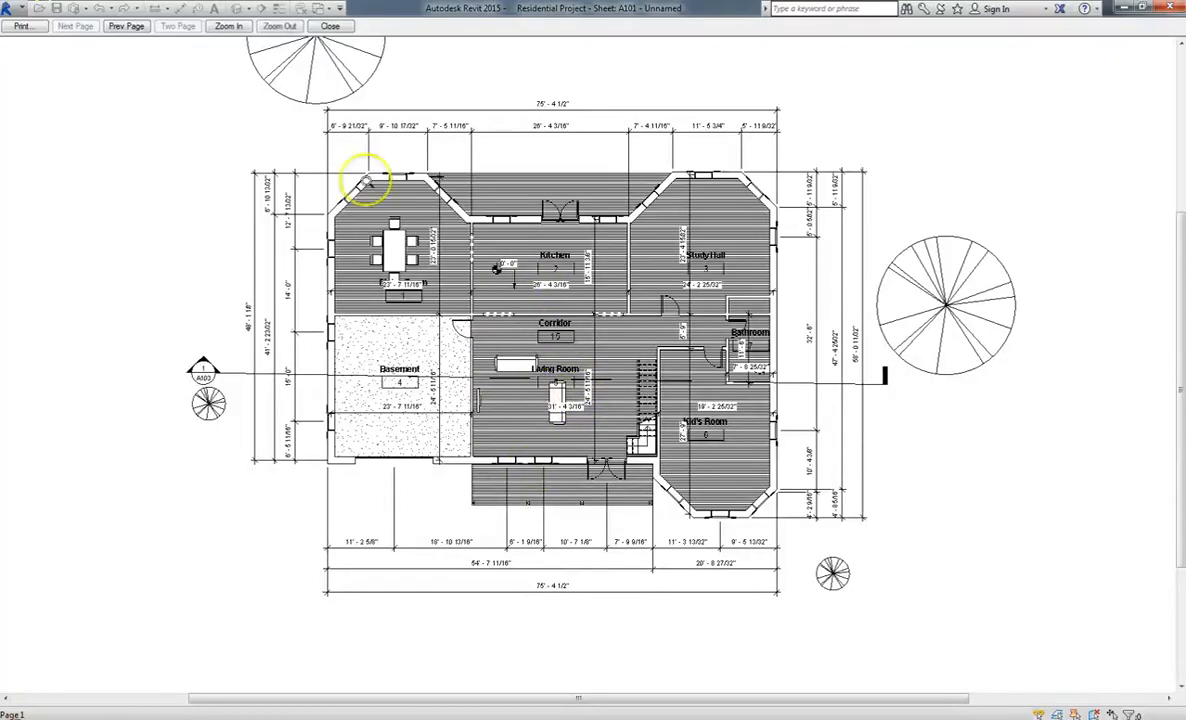
{"action": "left_click", "coordinate": [226, 28]}
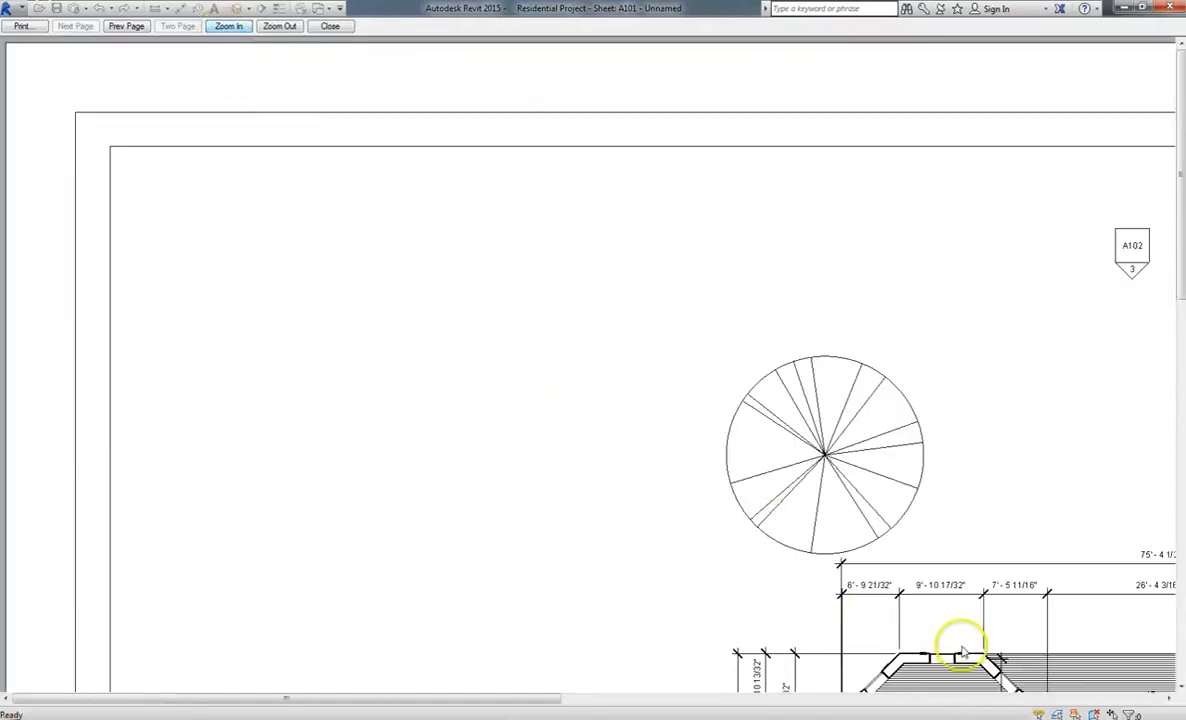
{"action": "left_click", "coordinate": [656, 515]}
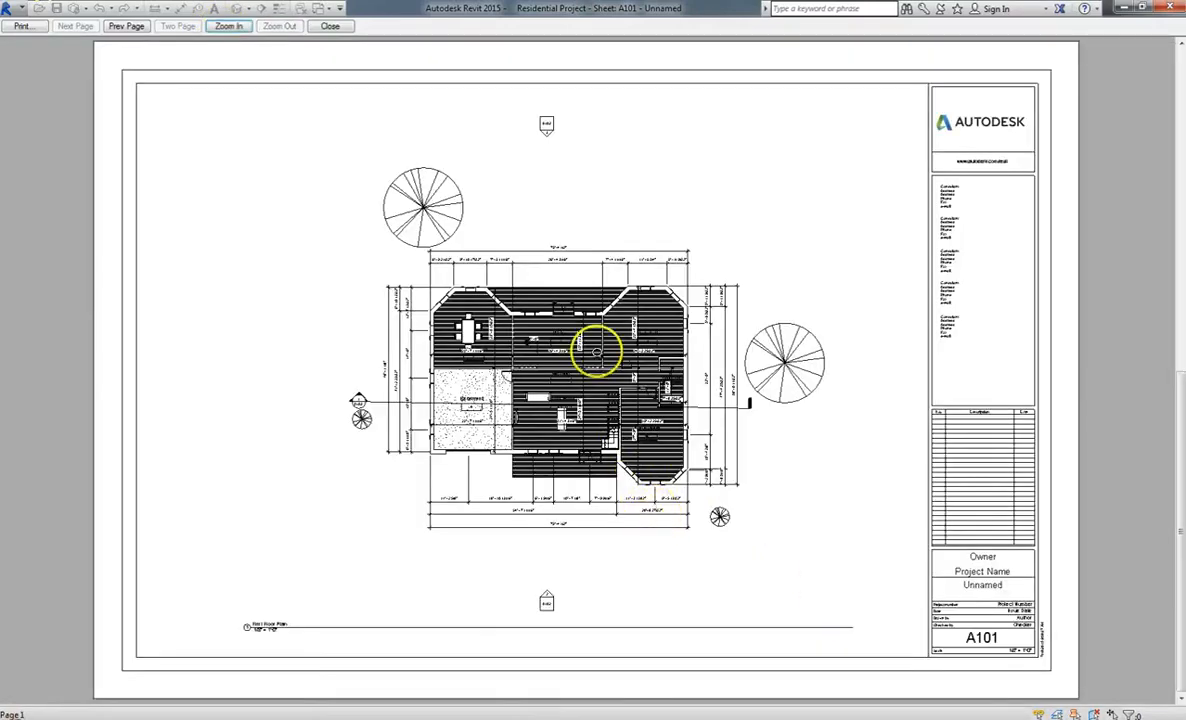
{"action": "left_click", "coordinate": [329, 27]}
{"action": "left_click", "coordinate": [556, 484]}
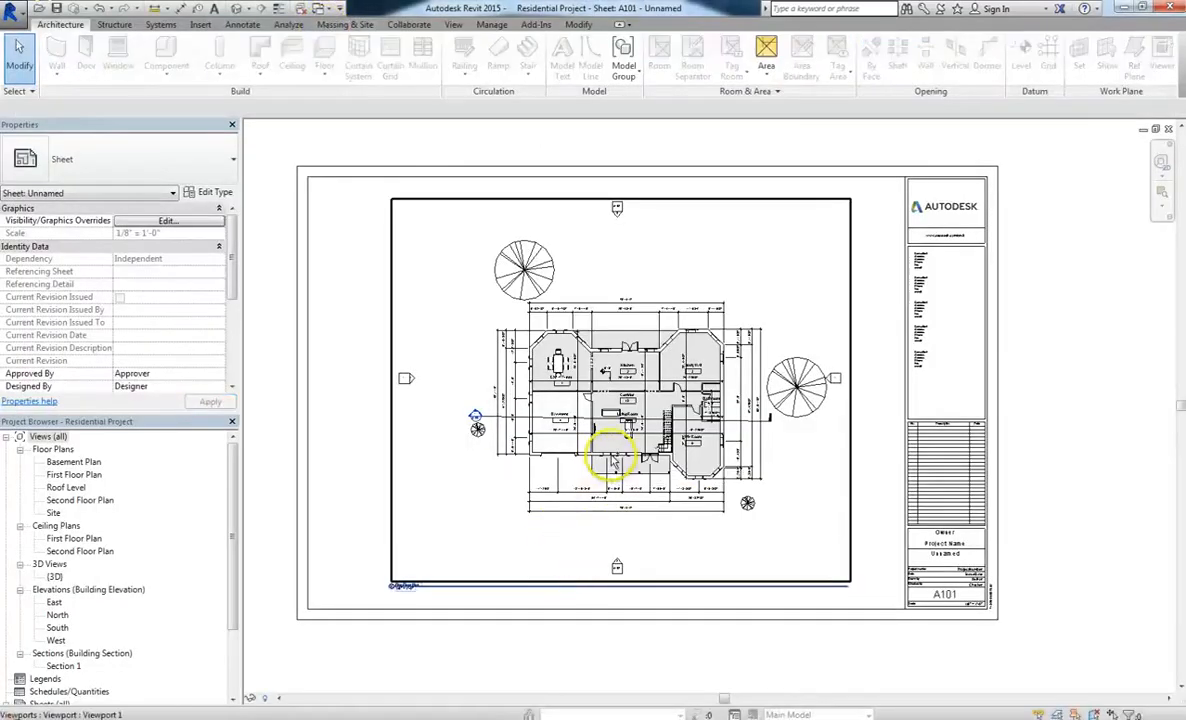
Reopen the print settings, set the range to the selected views/sheets, and recheck the sheet set and print setup.
{"action": "key", "text": "ctrl+p"}
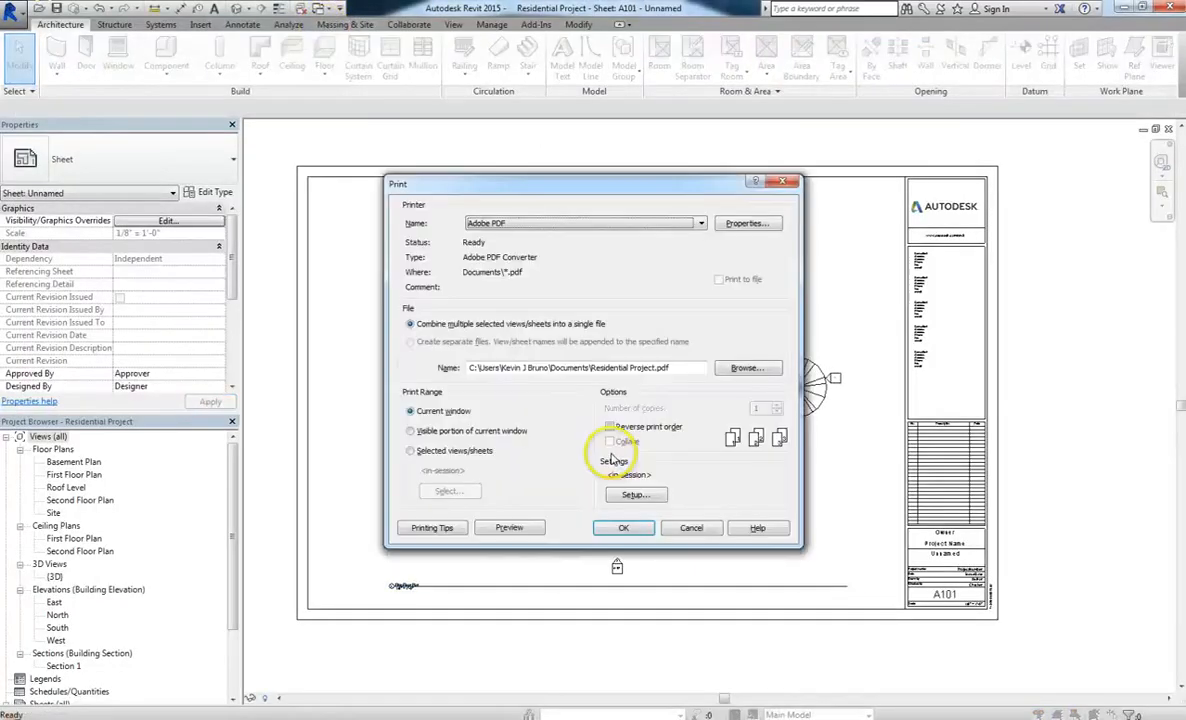
{"action": "left_click", "coordinate": [420, 451]}
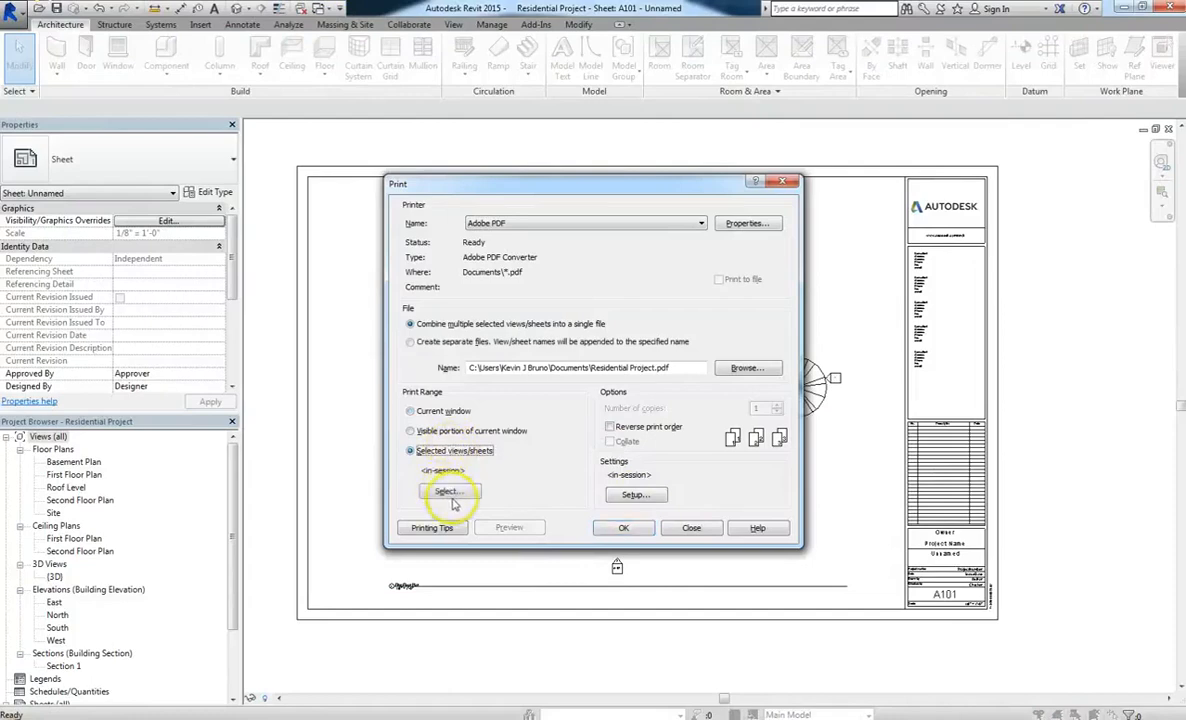
{"action": "left_click", "coordinate": [448, 491]}
{"action": "left_click", "coordinate": [578, 568]}
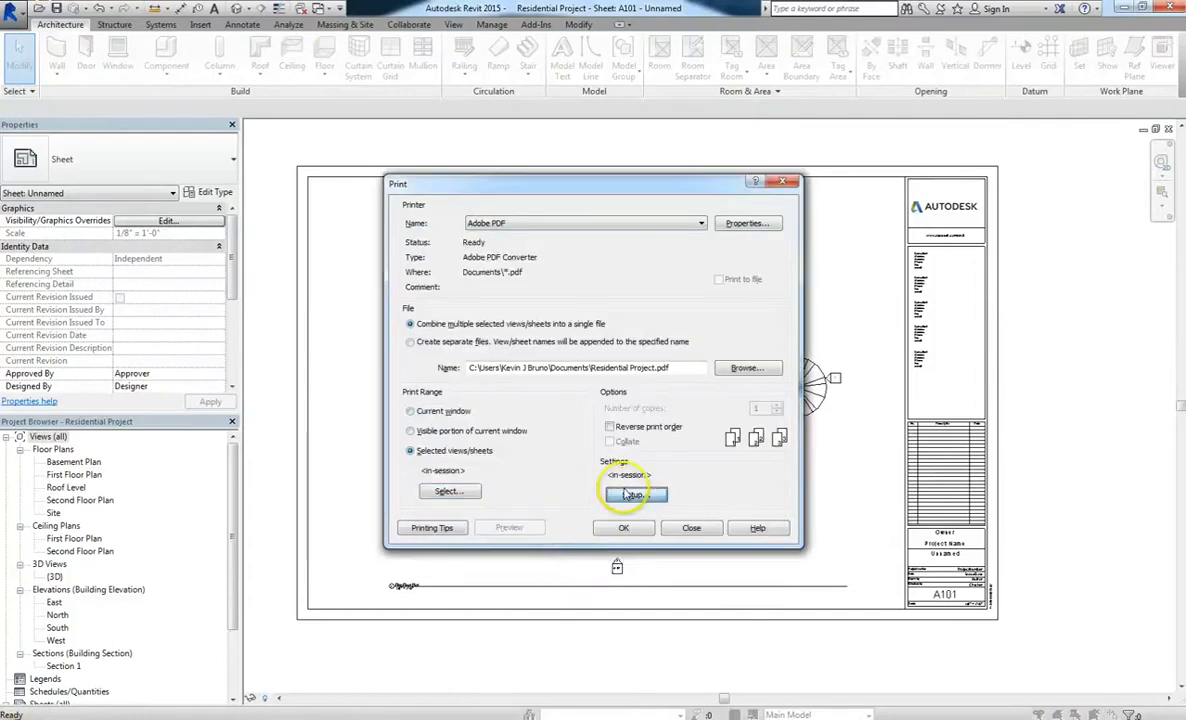
{"action": "left_click", "coordinate": [632, 495]}
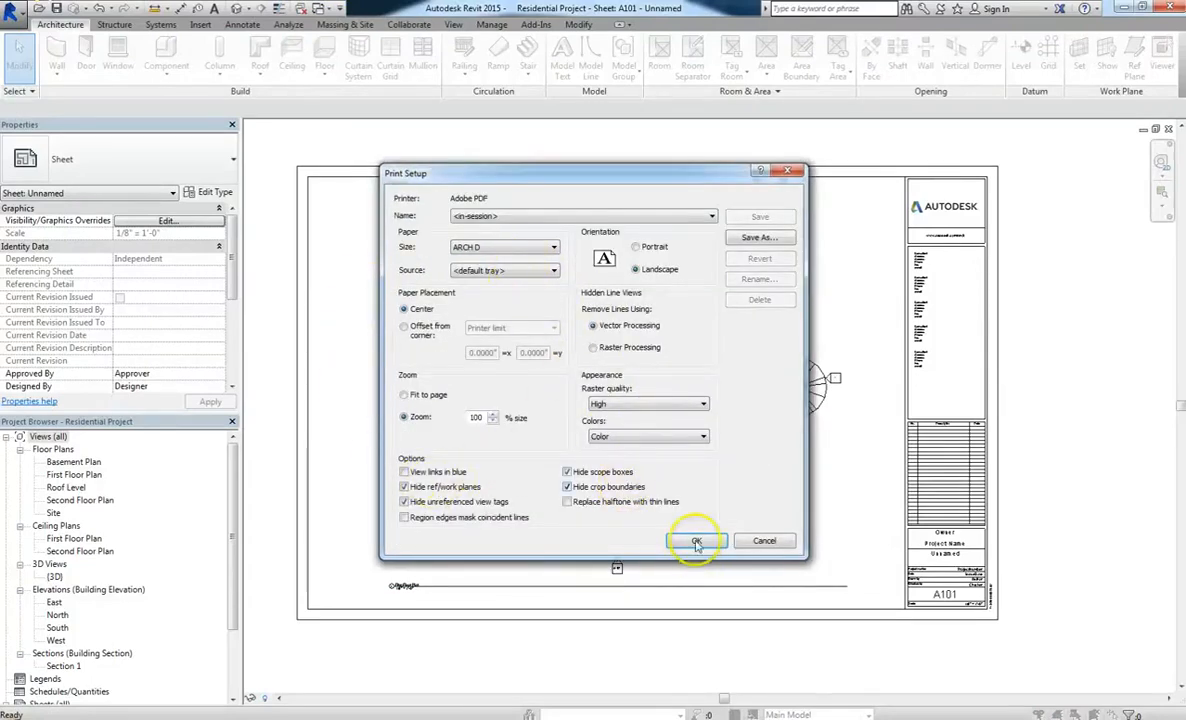
{"action": "left_click", "coordinate": [696, 540]}
Print the selected sheets and save the PDF on the Desktop as Residential Project.
{"action": "left_click", "coordinate": [614, 533]}
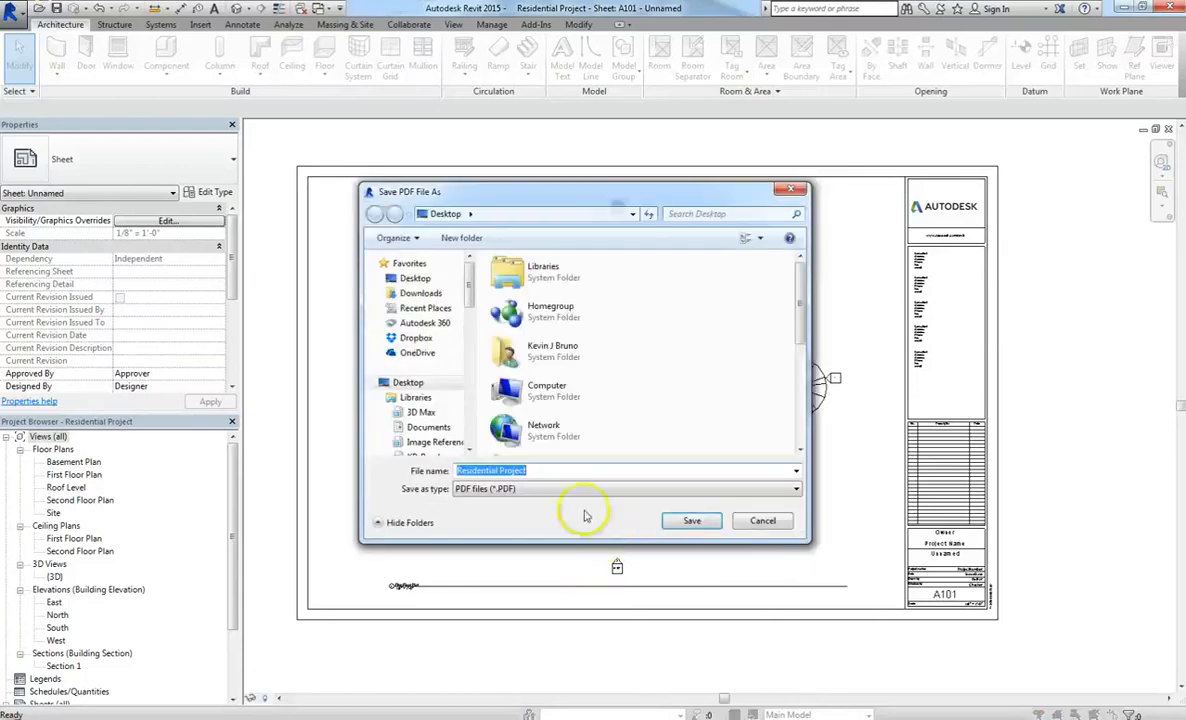
{"action": "left_click_drag", "start_coordinate": [802, 397], "coordinate": [801, 318]}
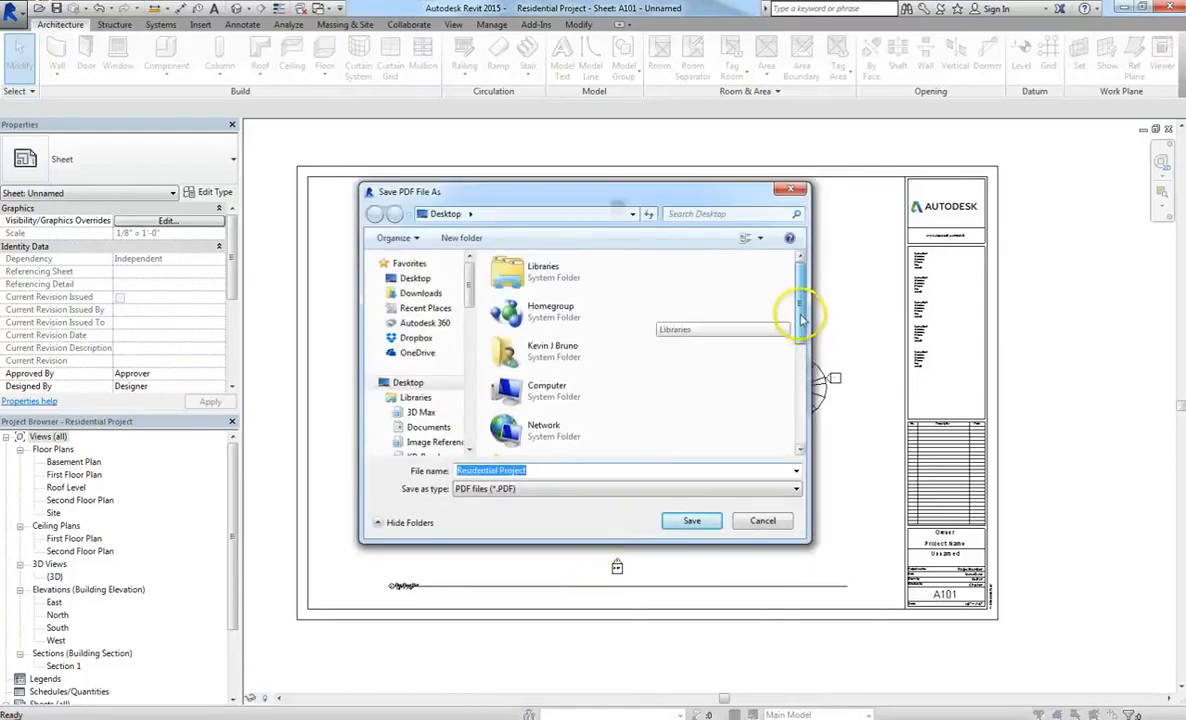
{"action": "left_click", "coordinate": [689, 522]}
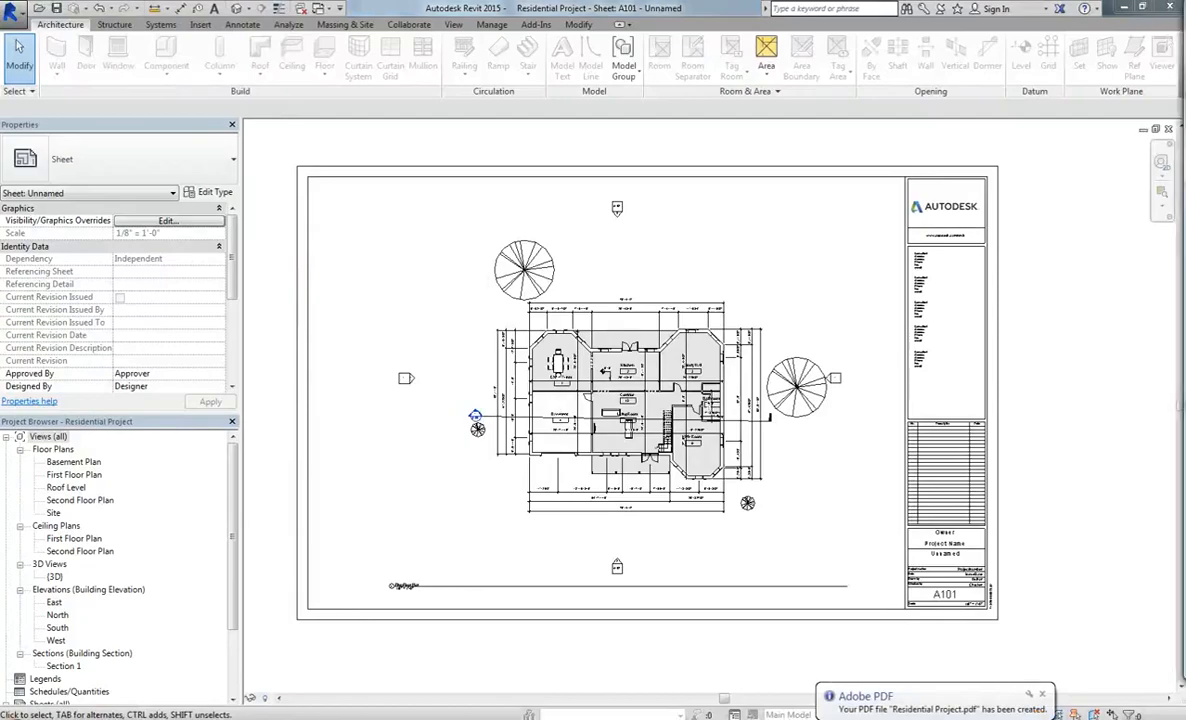
Examine the floor plan and the other sheets of the printed PDF in Adobe Acrobat Pro.
{"action": "scroll", "coordinate": [635, 363], "scroll_direction": "up", "scroll_amount": 4, "text": "ctrl"}
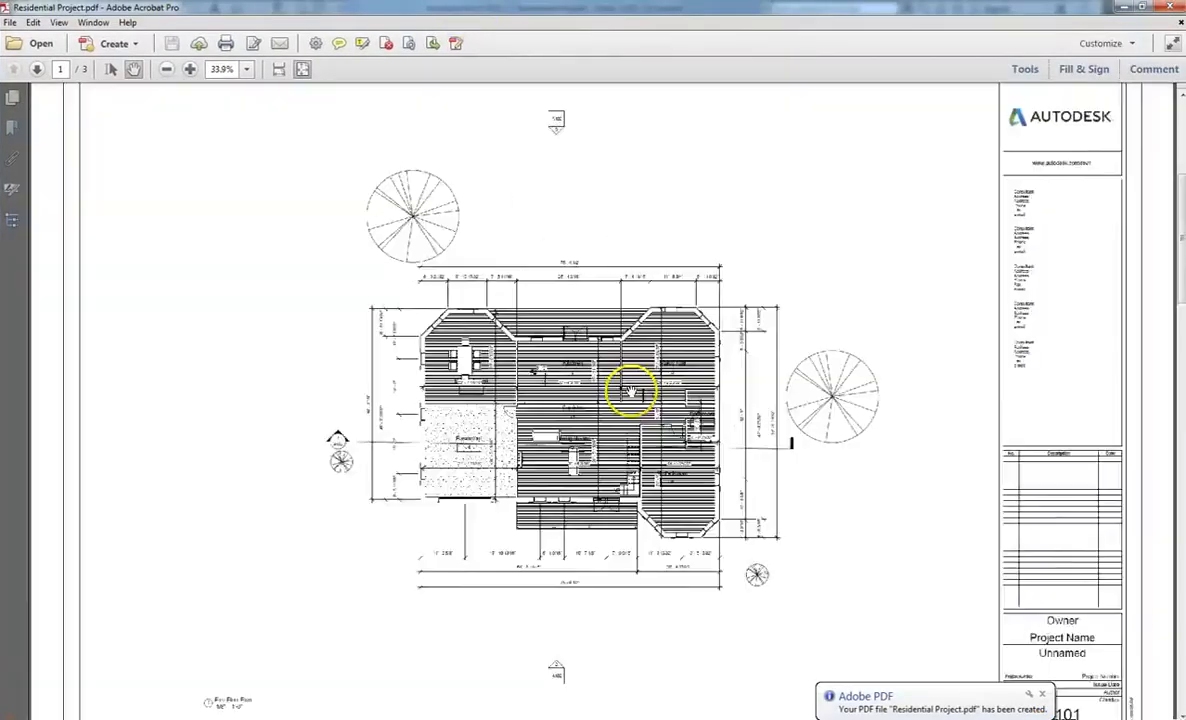
{"action": "scroll", "coordinate": [497, 427], "scroll_direction": "up", "scroll_amount": 1, "text": "ctrl"}
{"action": "scroll", "coordinate": [508, 418], "scroll_direction": "down", "scroll_amount": 4, "text": "ctrl"}
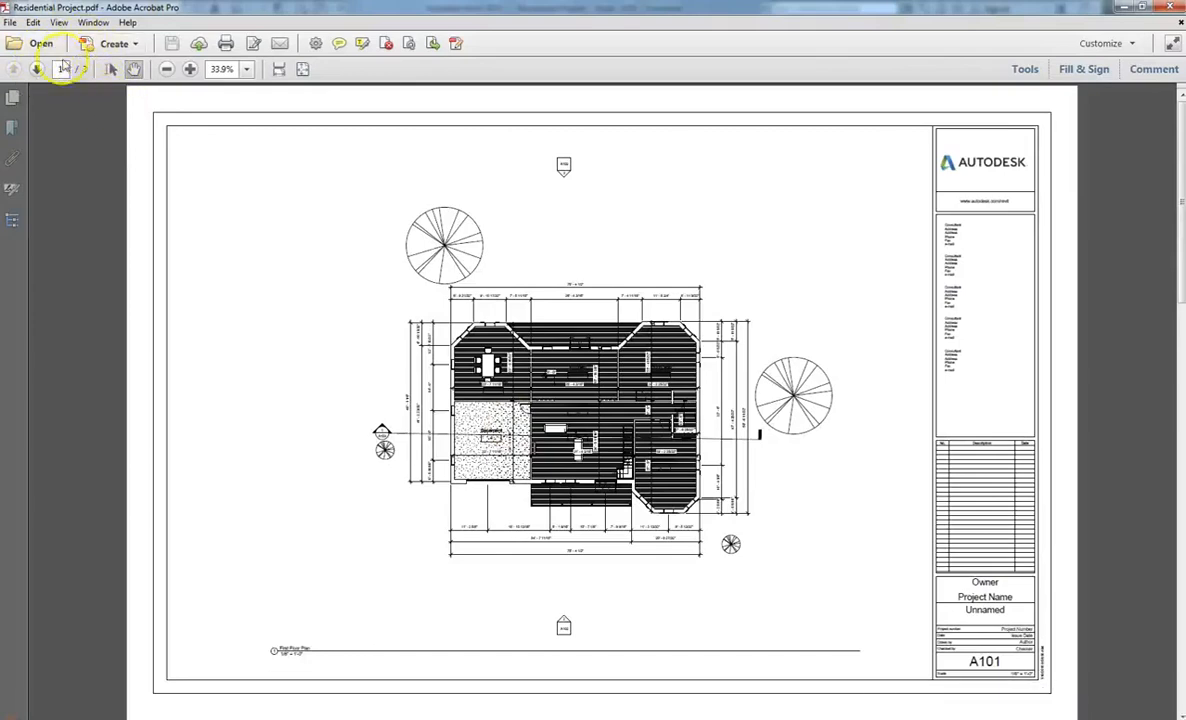
{"action": "scroll", "coordinate": [583, 324], "scroll_direction": "down", "scroll_amount": 2}
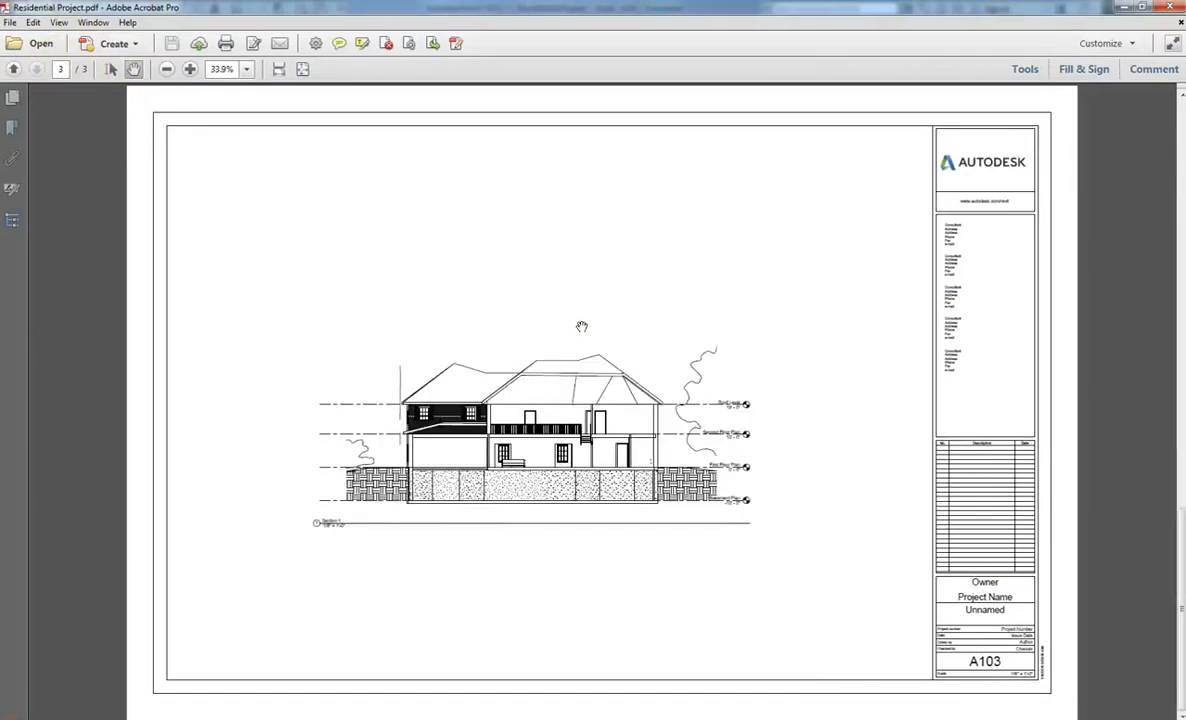
{"action": "scroll", "coordinate": [545, 392], "scroll_direction": "up", "scroll_amount": 2}
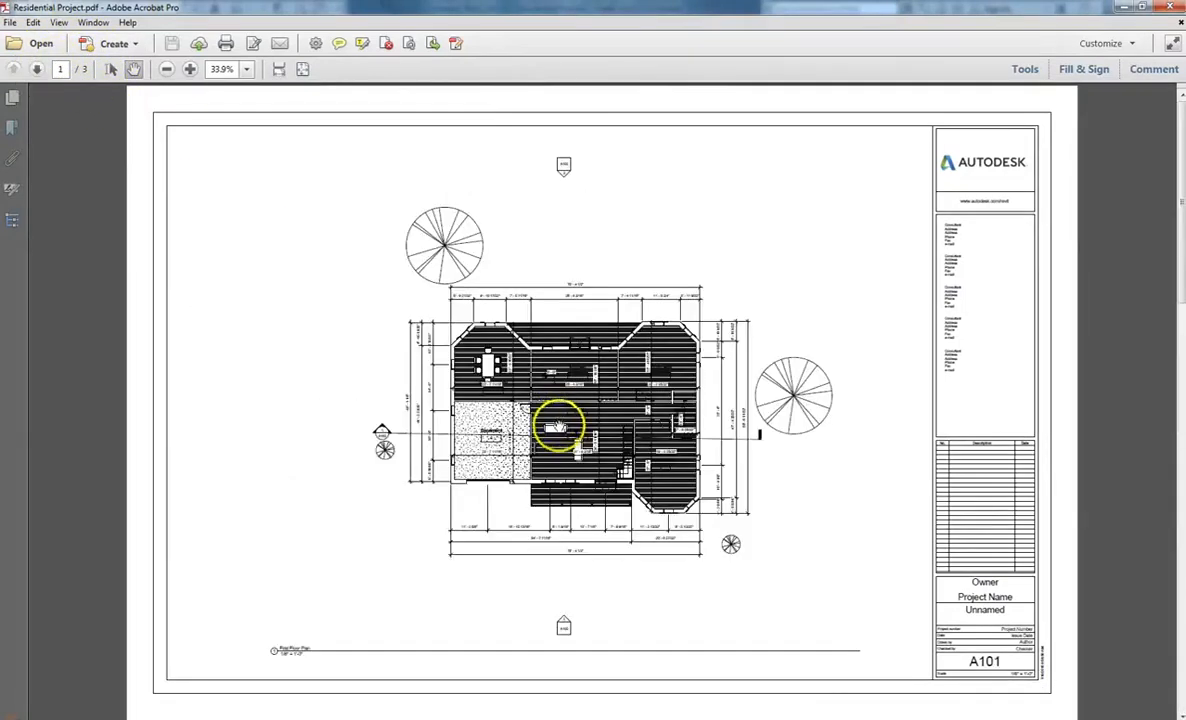